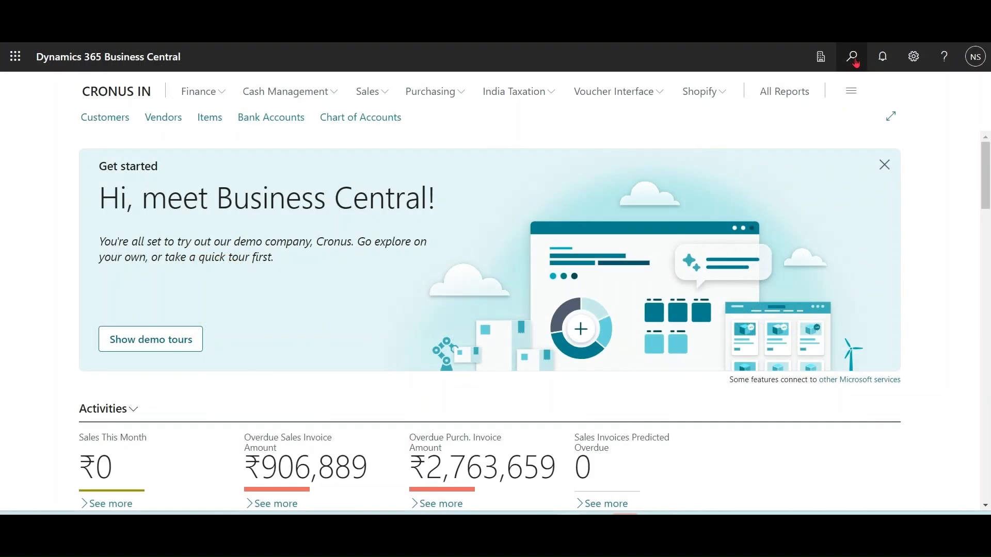
Step: Search for the Items page and open the LONDON Swivel Chair, blue item card
left_click(853, 58)
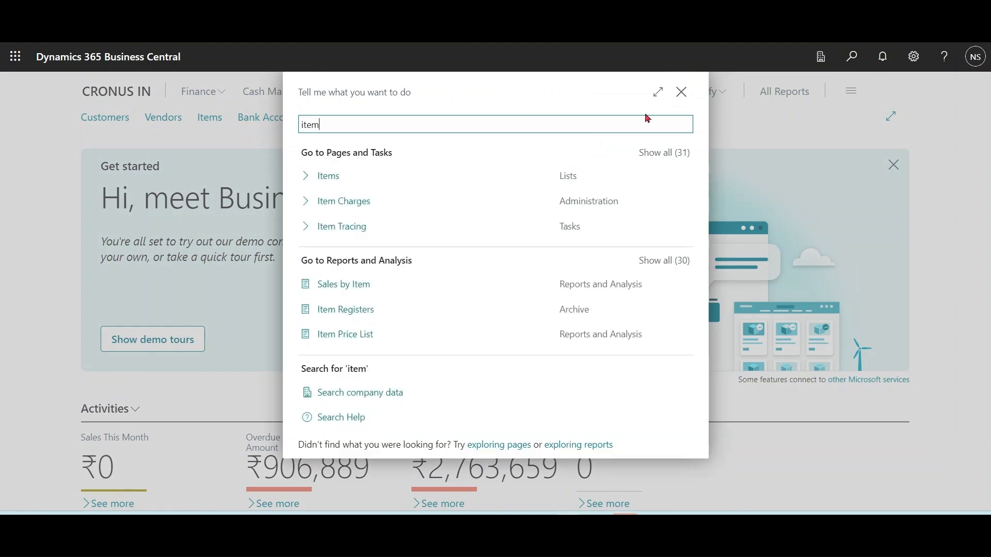
left_click(482, 172)
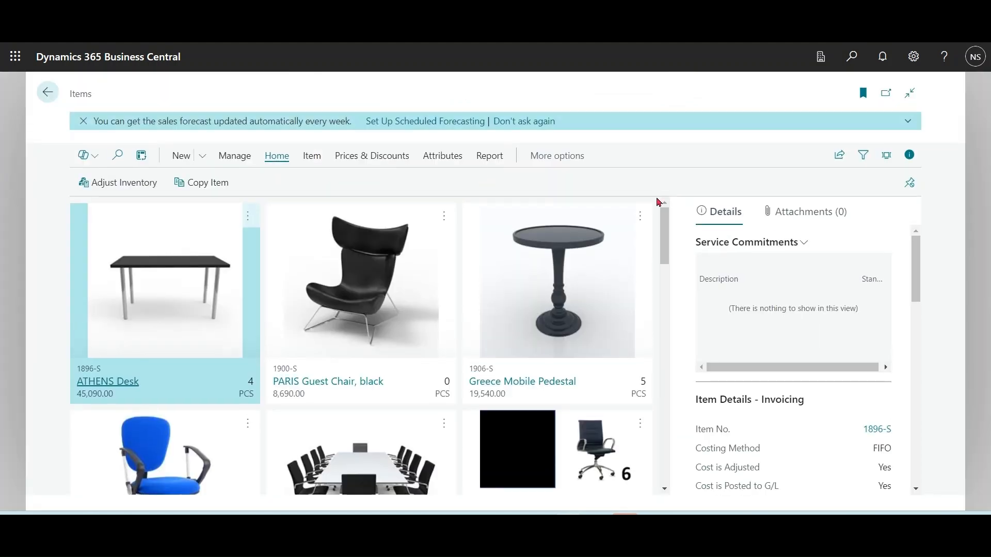
left_click_drag(668, 244, 664, 264)
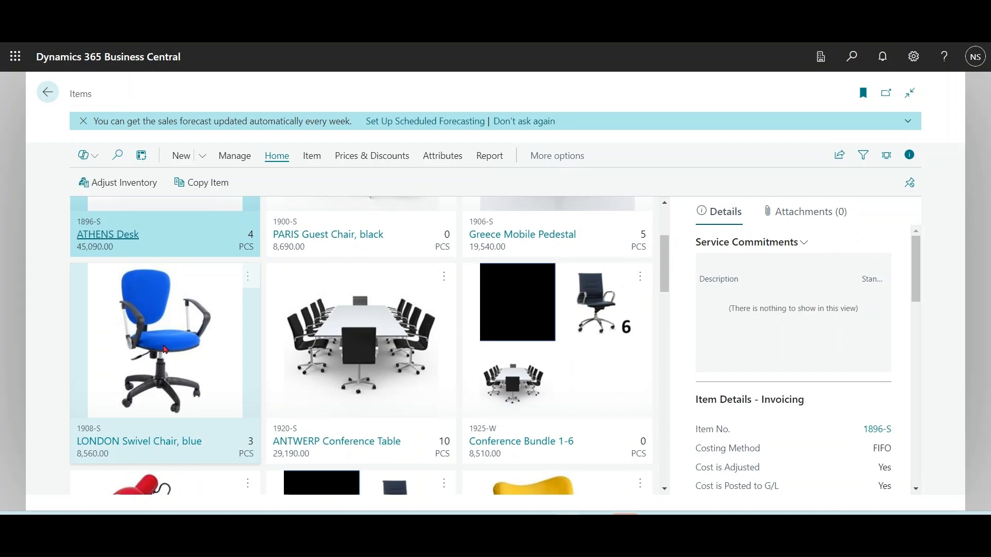
left_click(165, 350)
left_click(186, 366)
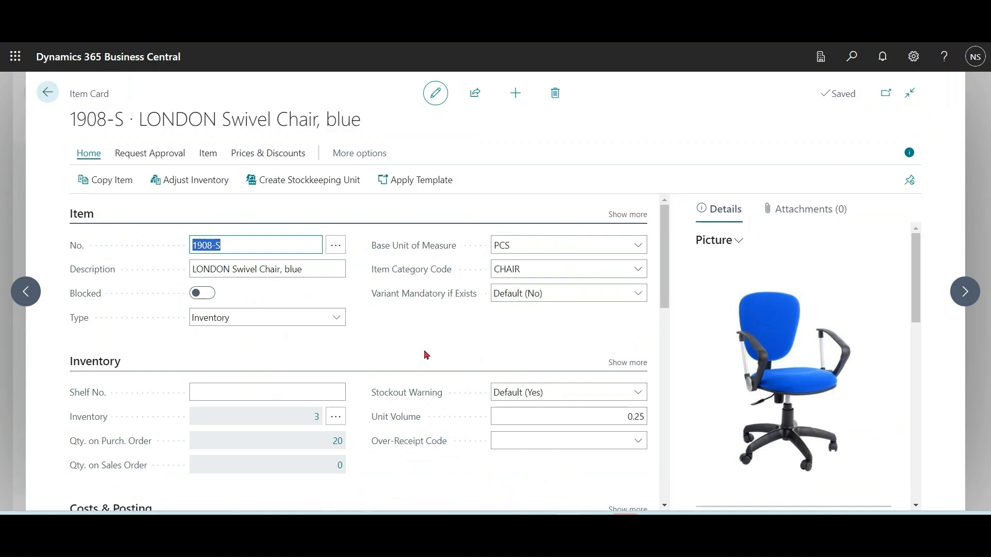
Step: Draft the item's marketing text with Copilot
left_click(331, 268)
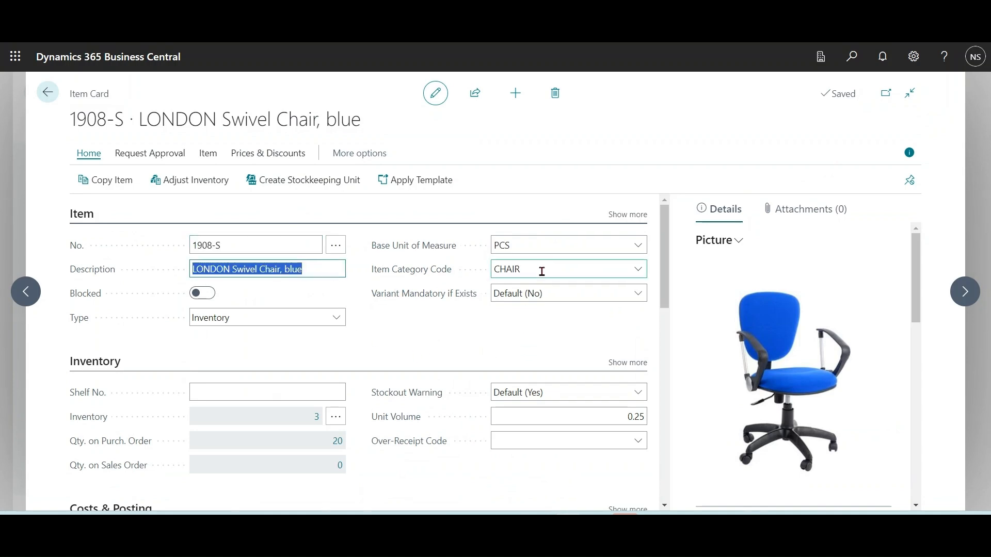
left_click(521, 356)
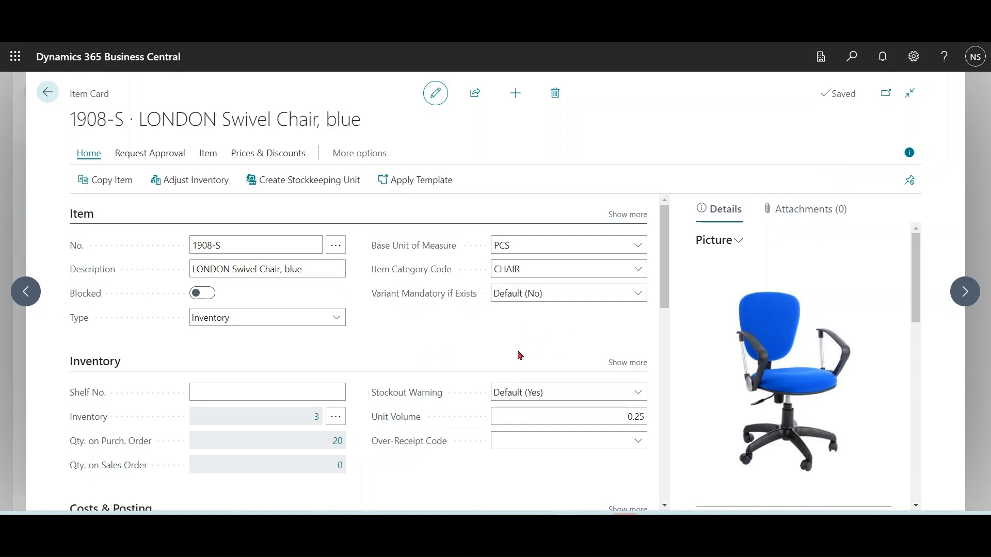
left_click_drag(921, 285, 917, 361)
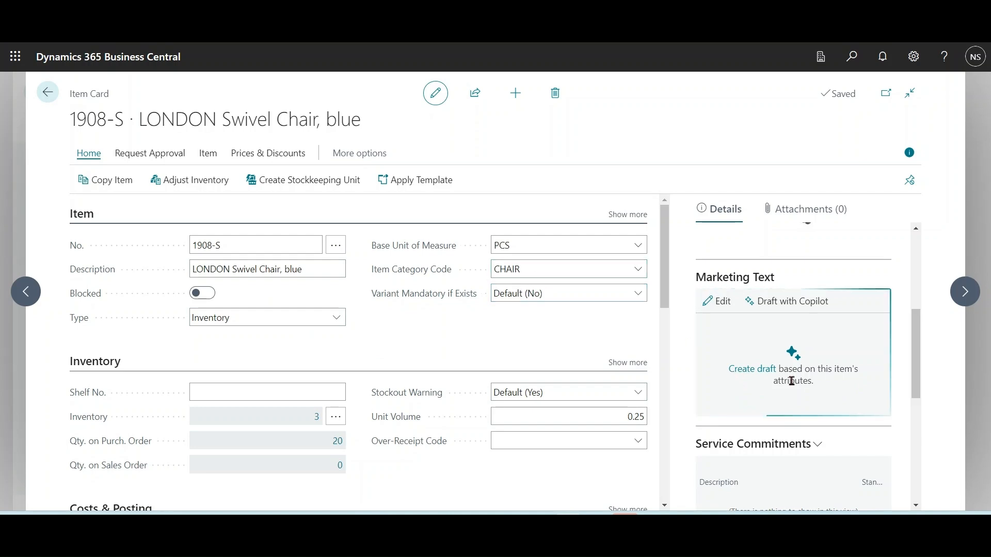
left_click(788, 305)
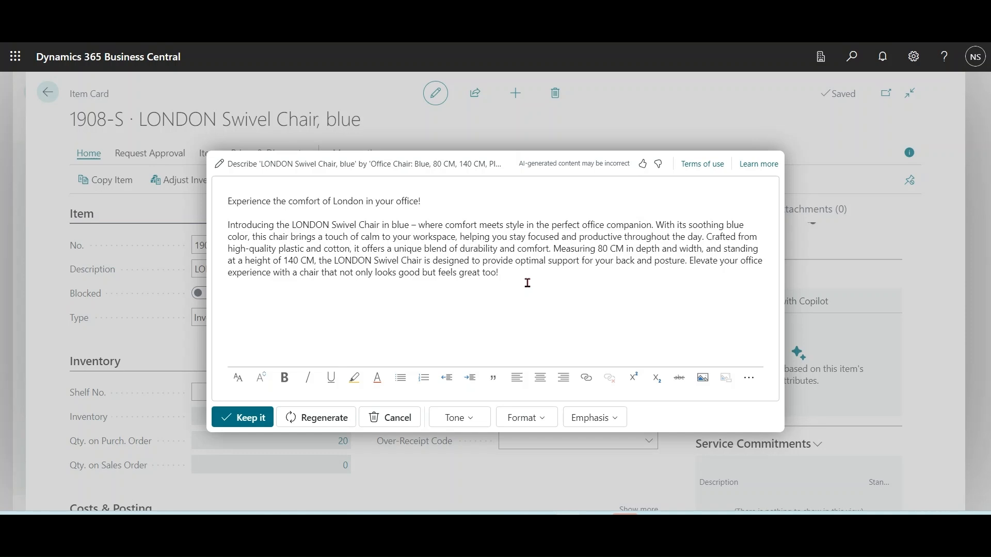
Step: Regenerate the marketing text draft in Tagline format
left_click(546, 419)
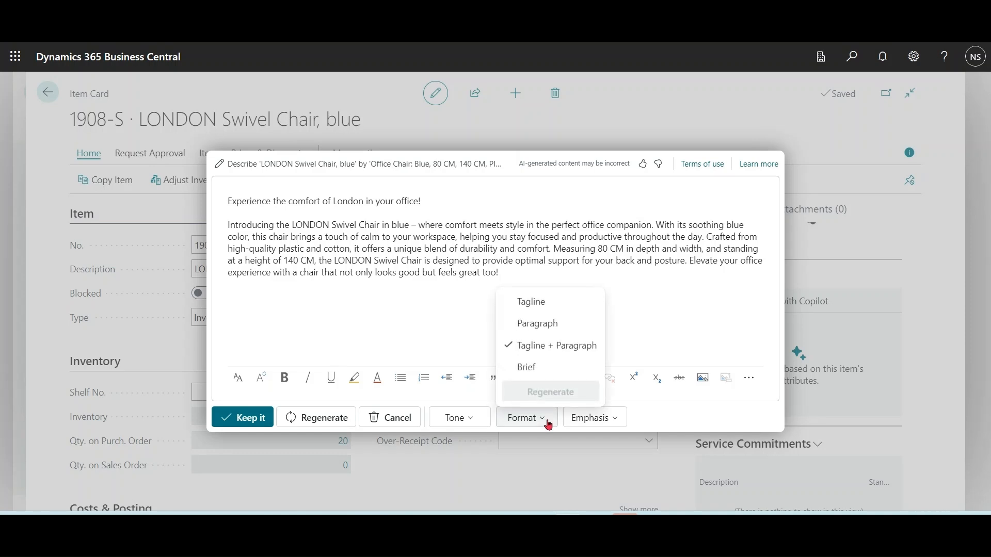
left_click(535, 301)
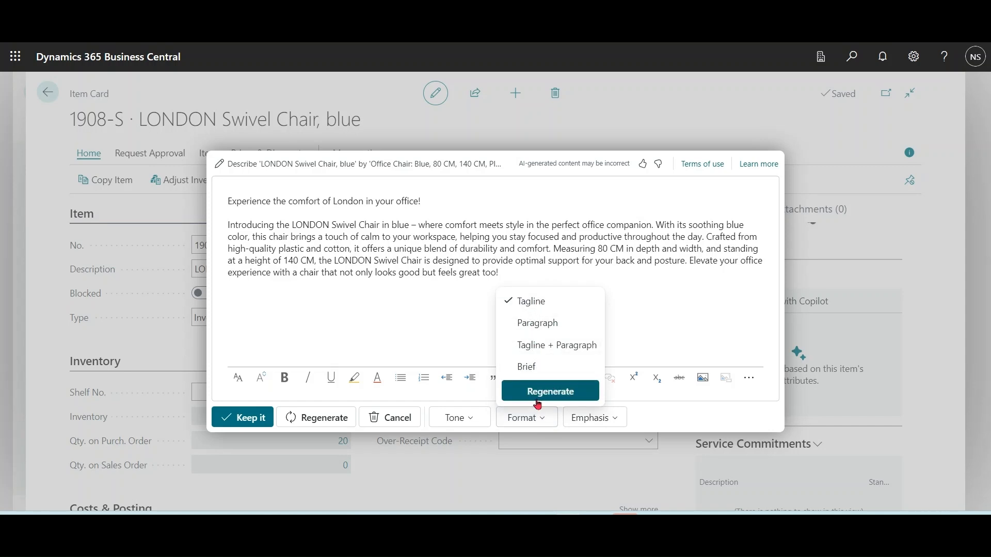
left_click(550, 392)
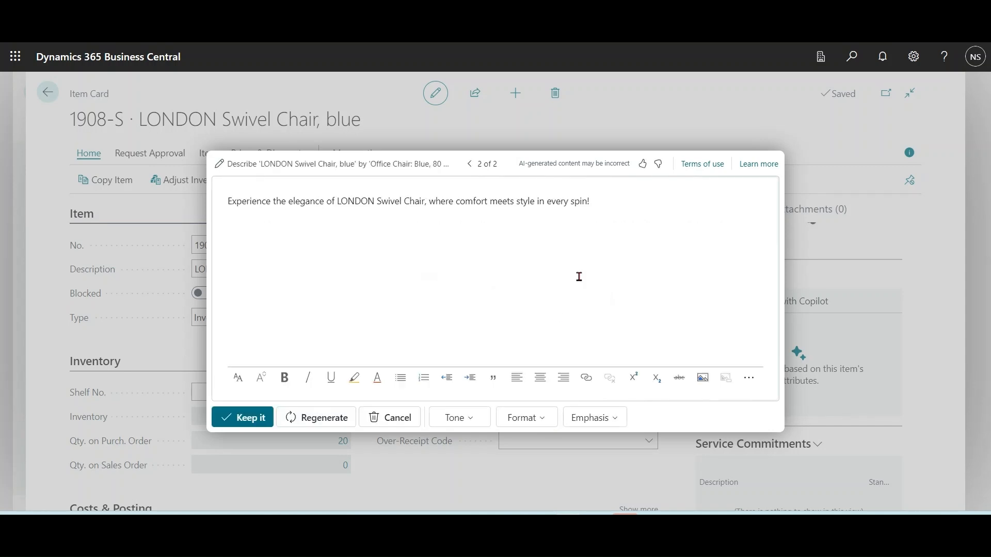
Step: Regenerate the marketing text draft in Paragraph format
left_click(535, 419)
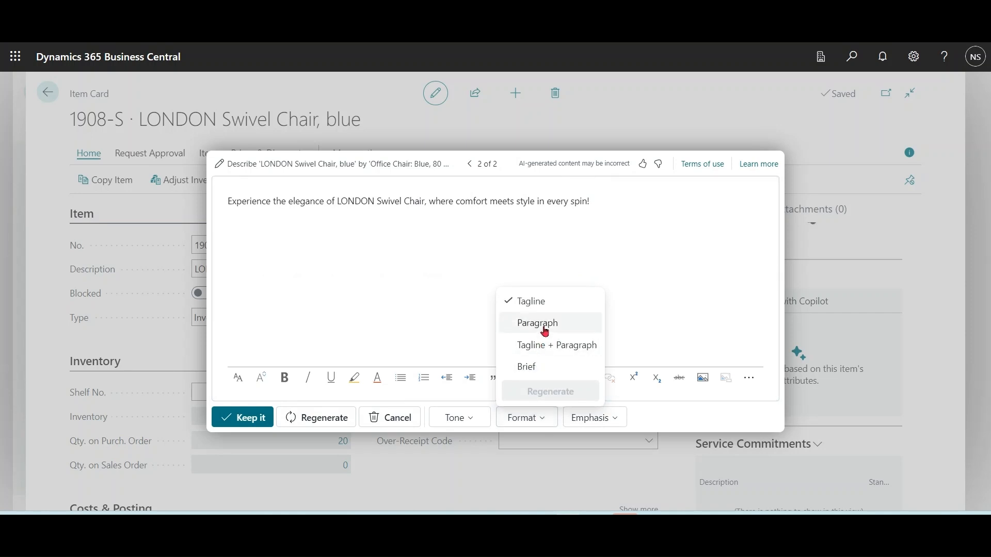
left_click(544, 331)
left_click(539, 395)
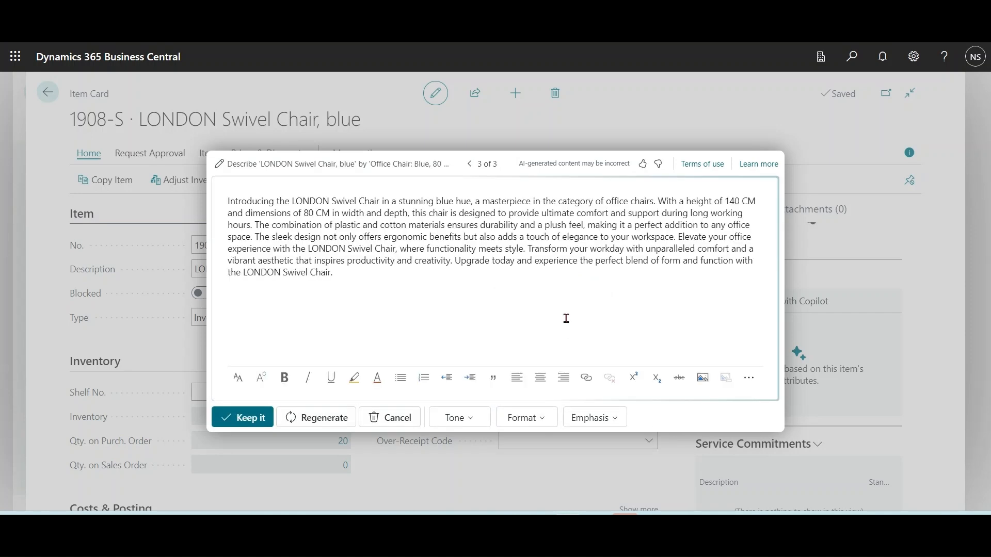
Step: Regenerate the draft in Tagline + Paragraph format, then again in Brief format
left_click(548, 416)
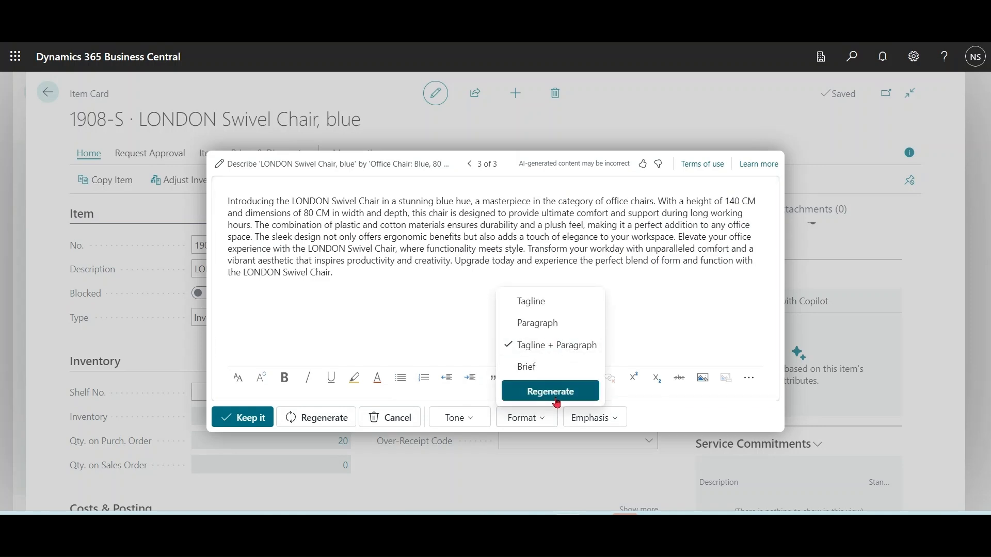
left_click(552, 399)
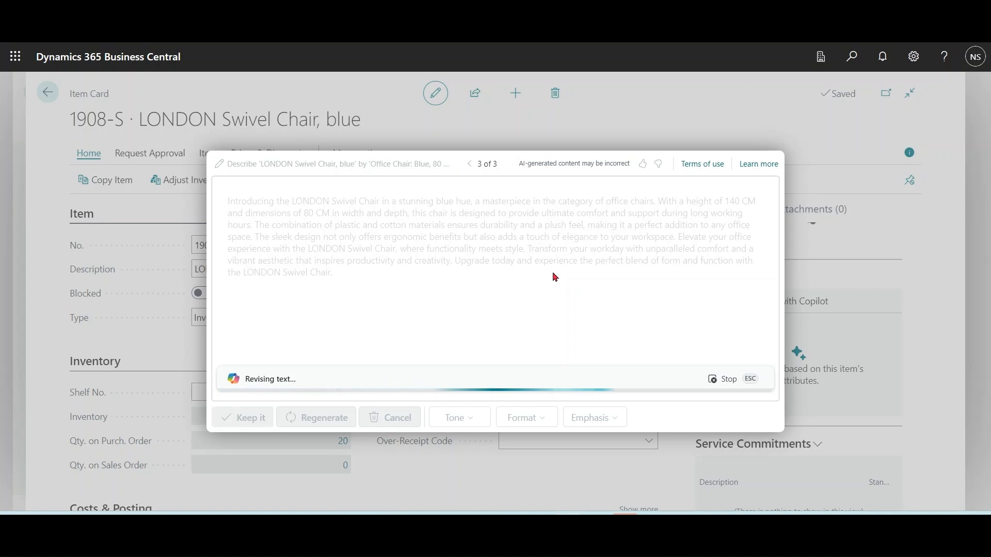
left_click(542, 422)
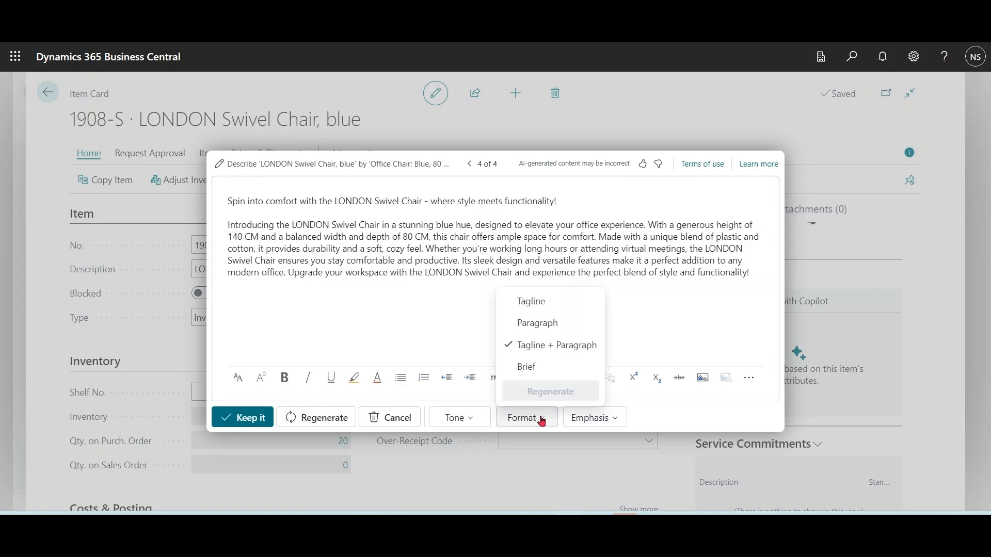
left_click(532, 368)
left_click(541, 393)
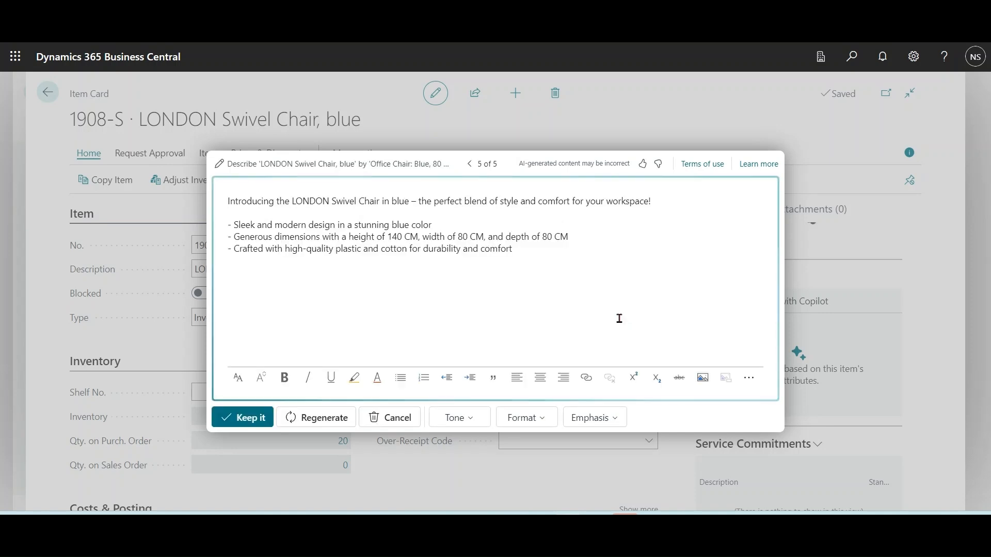
Step: Set the draft's tone to Creative and regenerate it
left_click(473, 425)
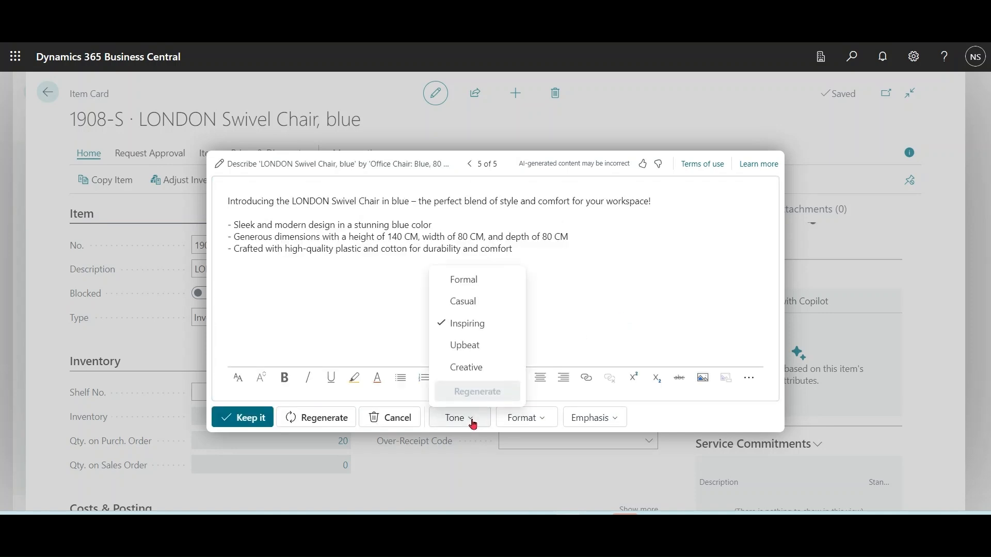
left_click(475, 369)
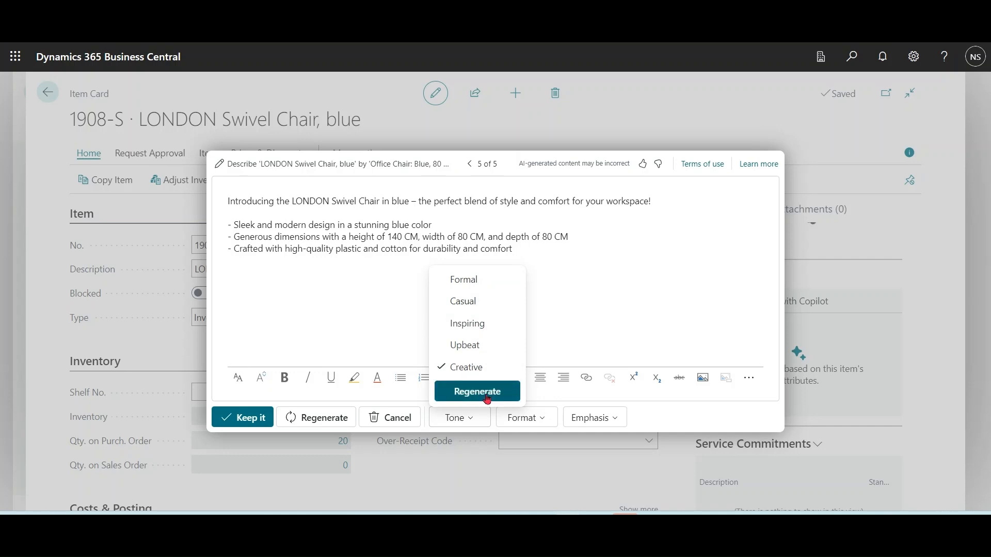
left_click(477, 392)
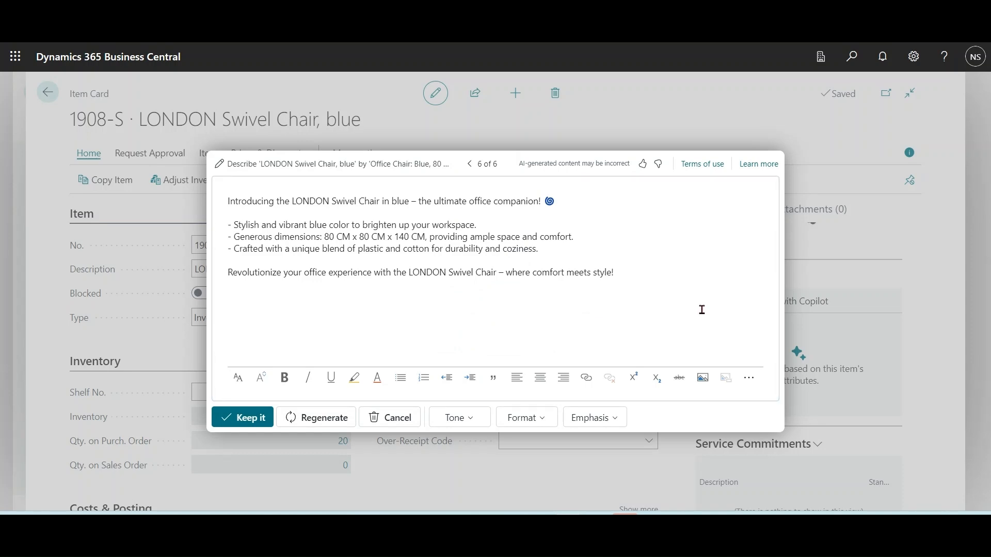
Step: Set the draft's emphasis to Innovation and regenerate it twice
left_click(617, 422)
left_click(620, 253)
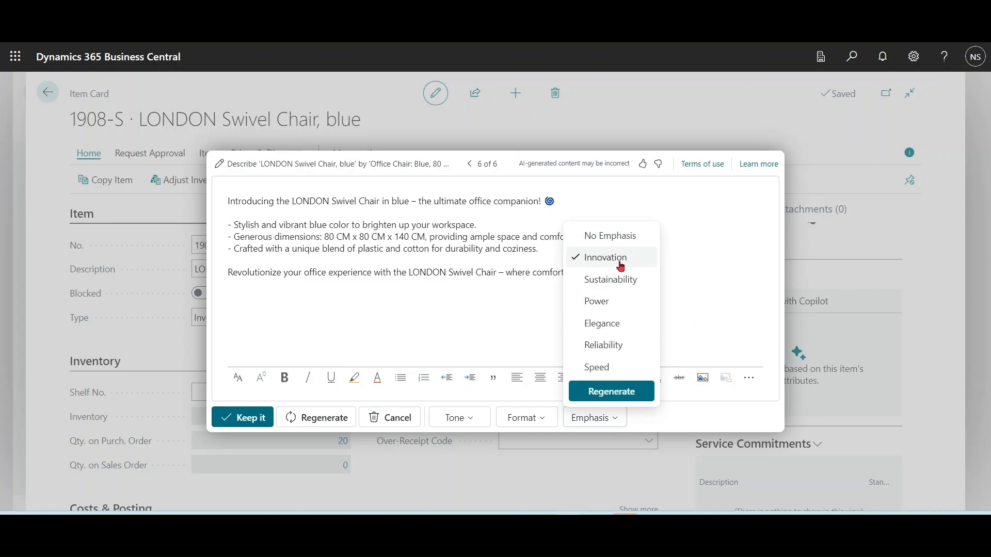
left_click(612, 392)
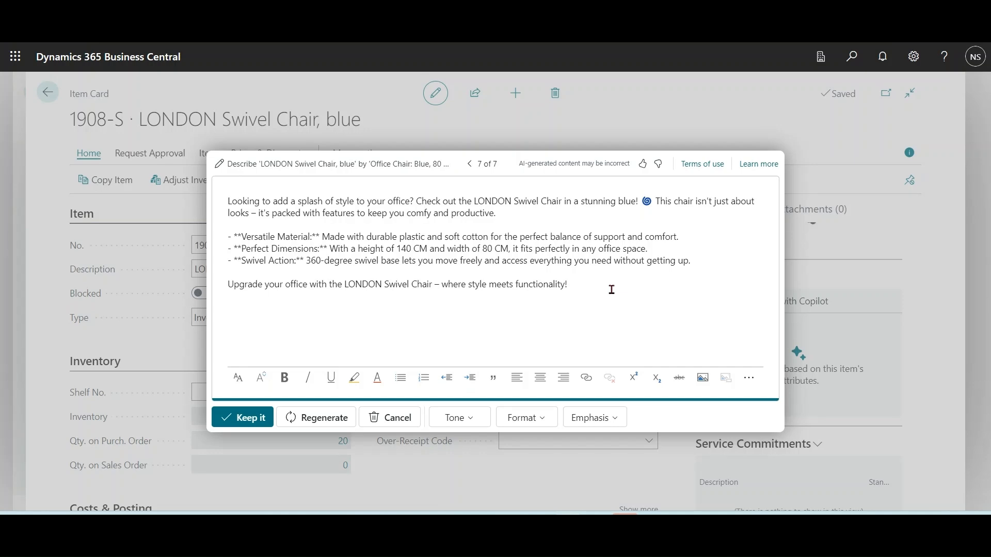
left_click(324, 419)
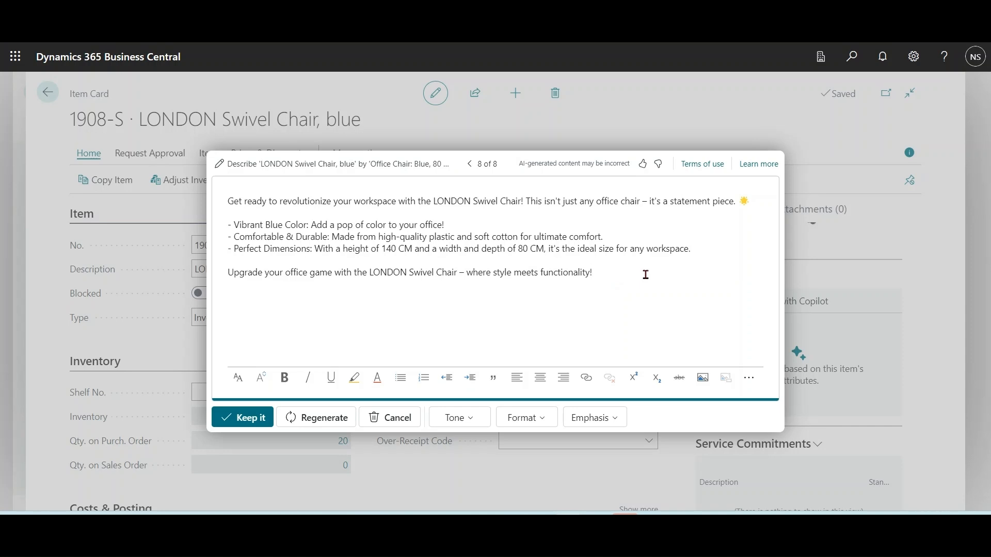
Step: Edit the prompt to exclude the Depth, Height and Width attributes
left_click(220, 172)
left_click(733, 302)
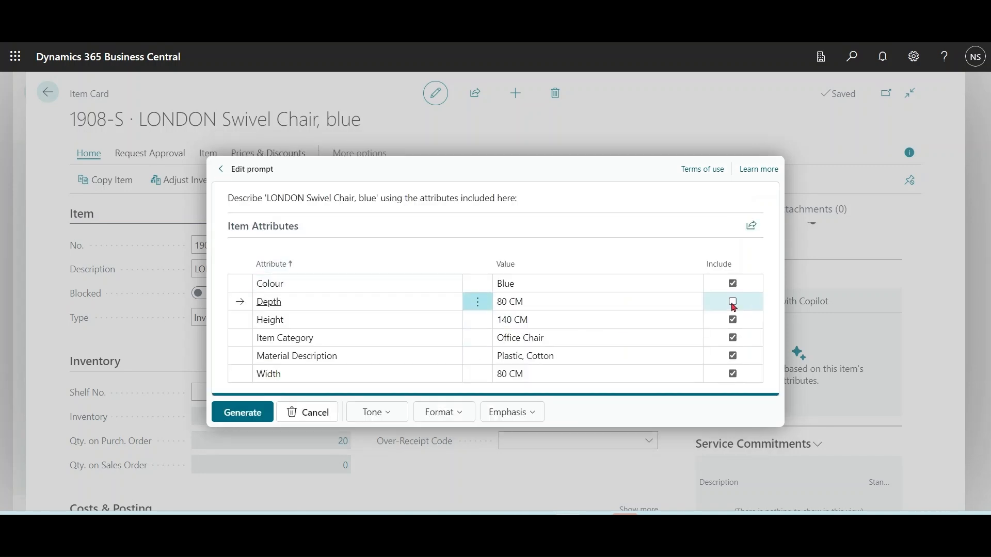
left_click(733, 320)
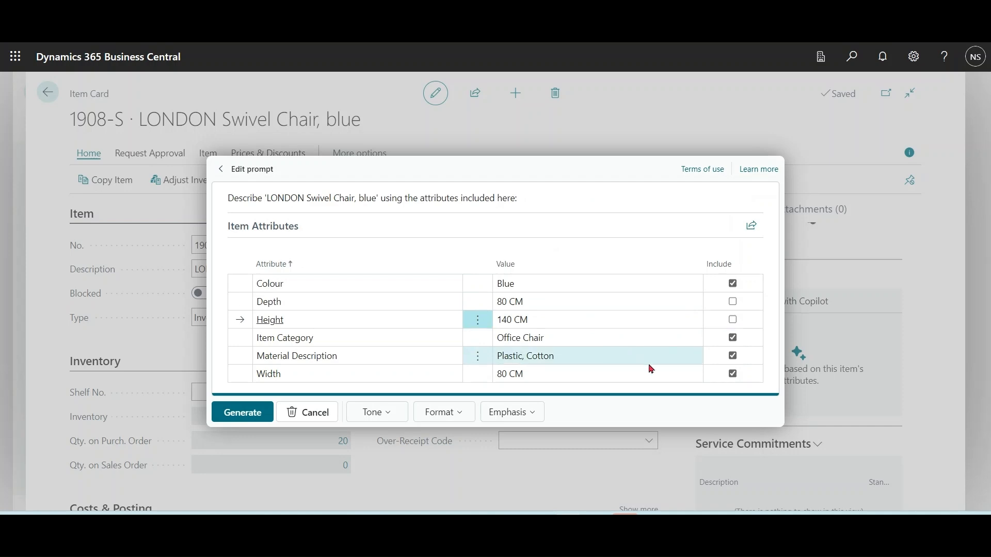
left_click(733, 374)
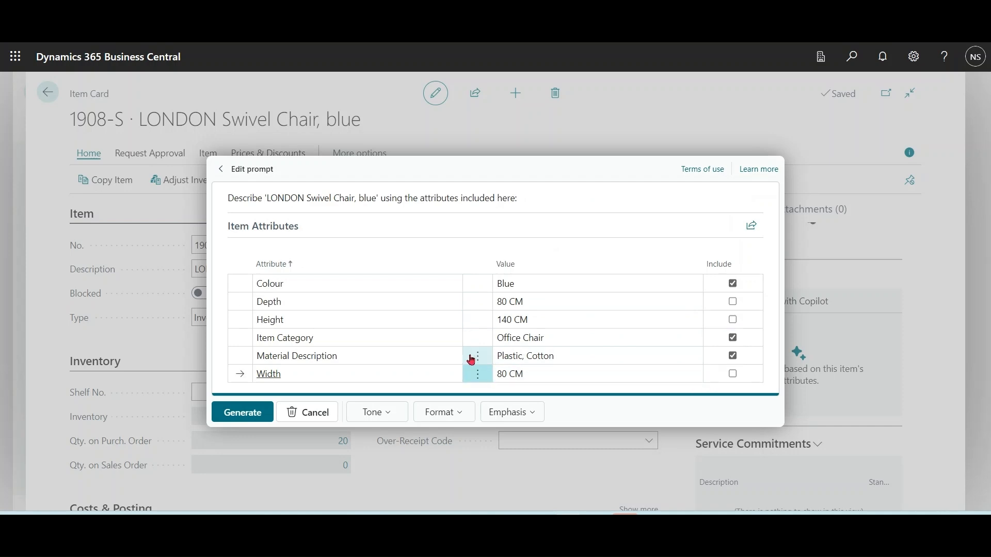
Step: Generate a new draft from the edited prompt in Tagline format
left_click(447, 412)
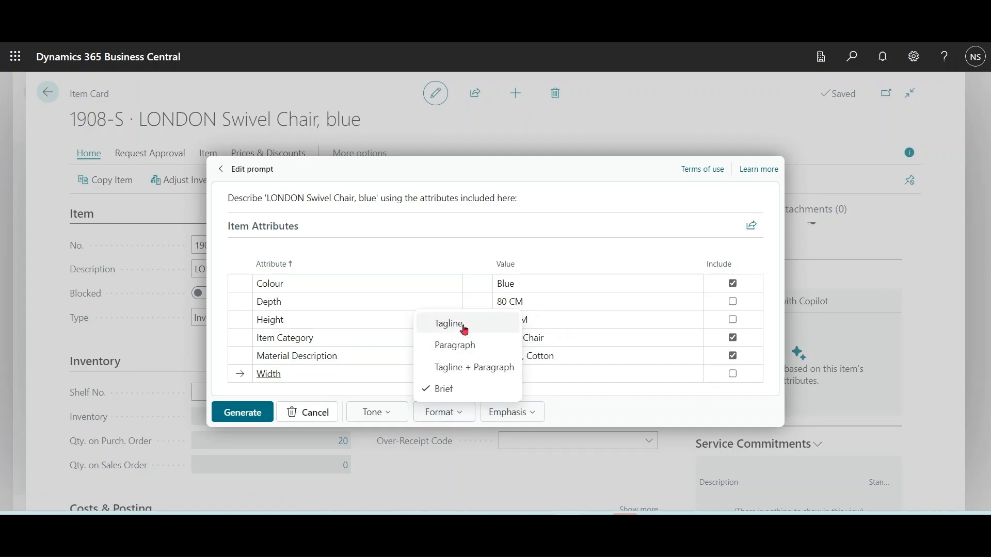
left_click(461, 326)
left_click(242, 412)
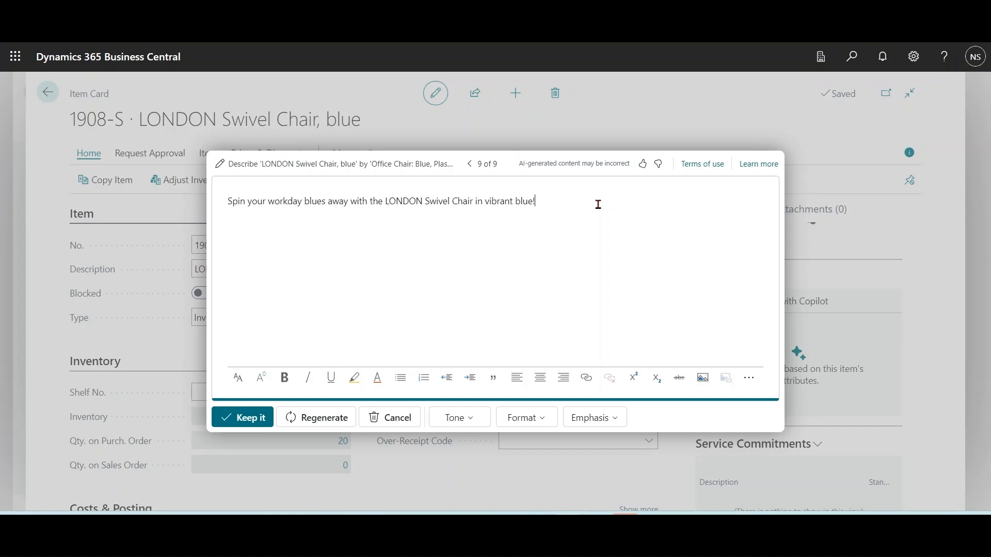
Step: Return to the prompt editor and cancel the Copilot draft
left_click(222, 166)
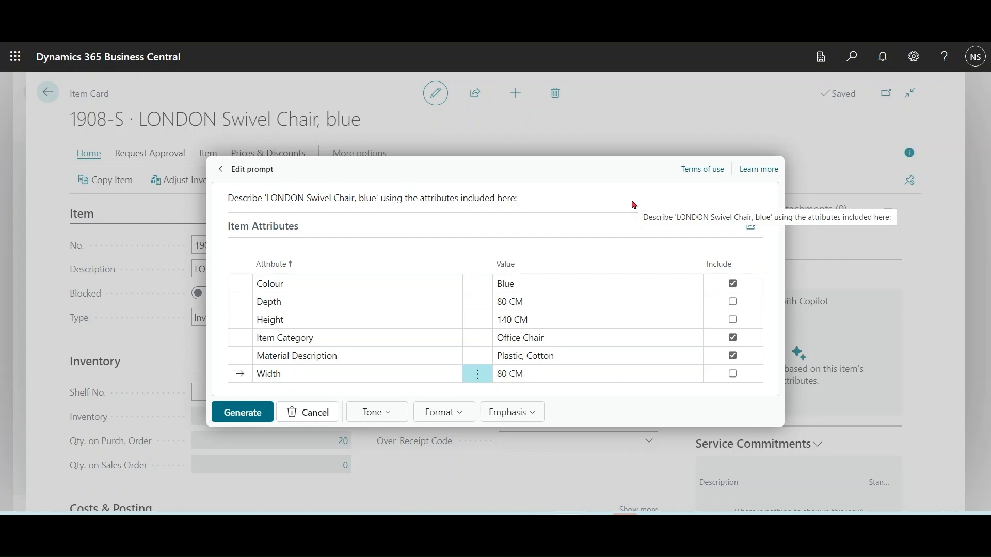
left_click(309, 413)
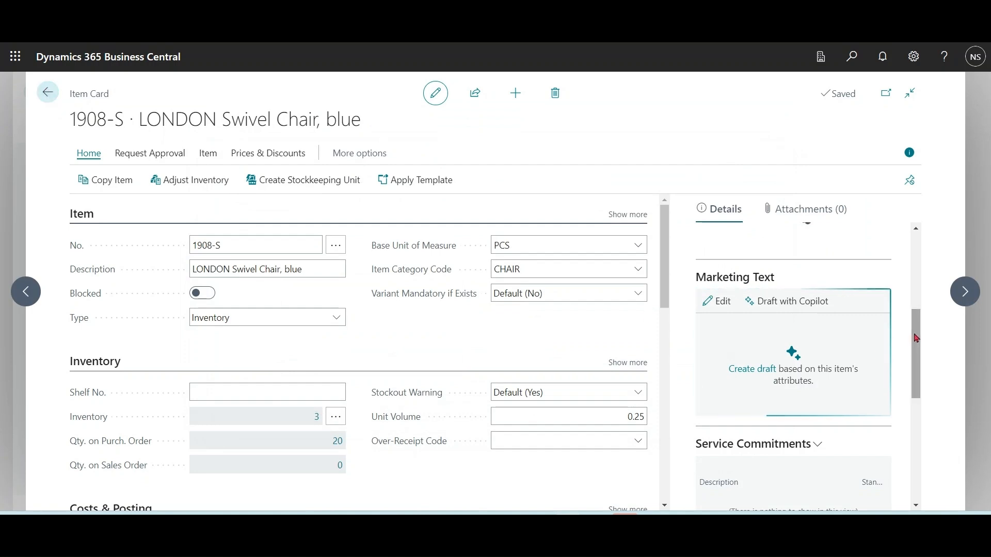
Step: Add the Certifications attribute to the item's attribute values
left_click_drag(916, 341, 923, 436)
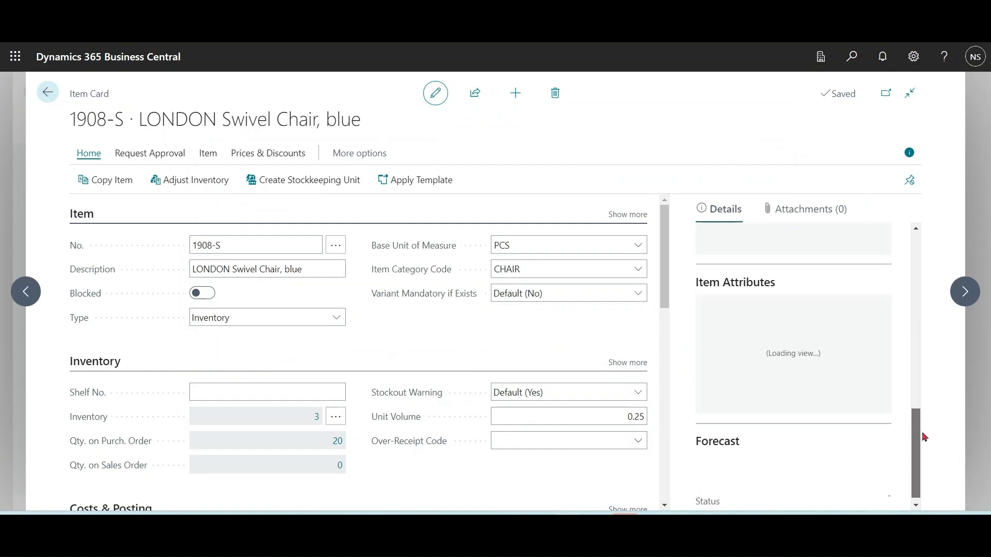
left_click(745, 284)
left_click(739, 310)
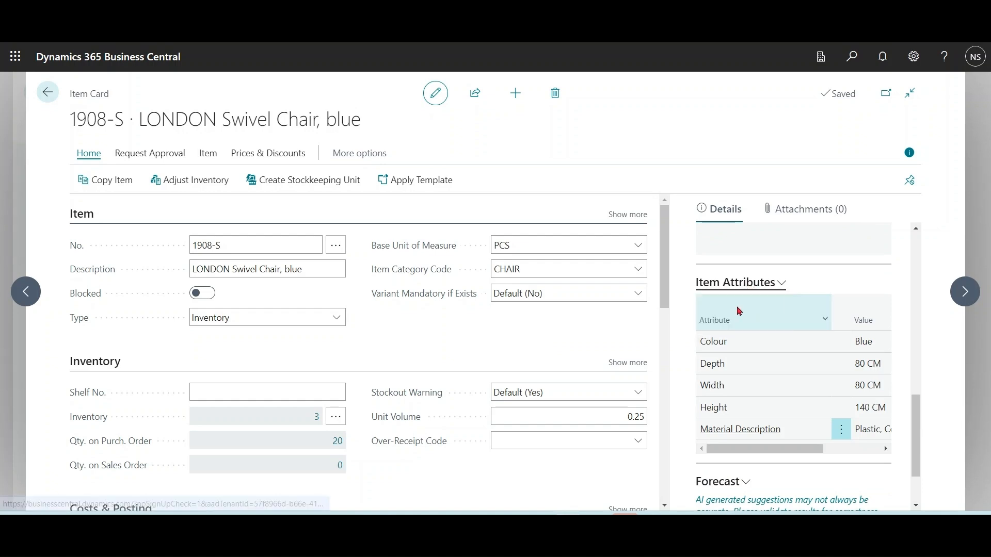
left_click(409, 356)
left_click(431, 356)
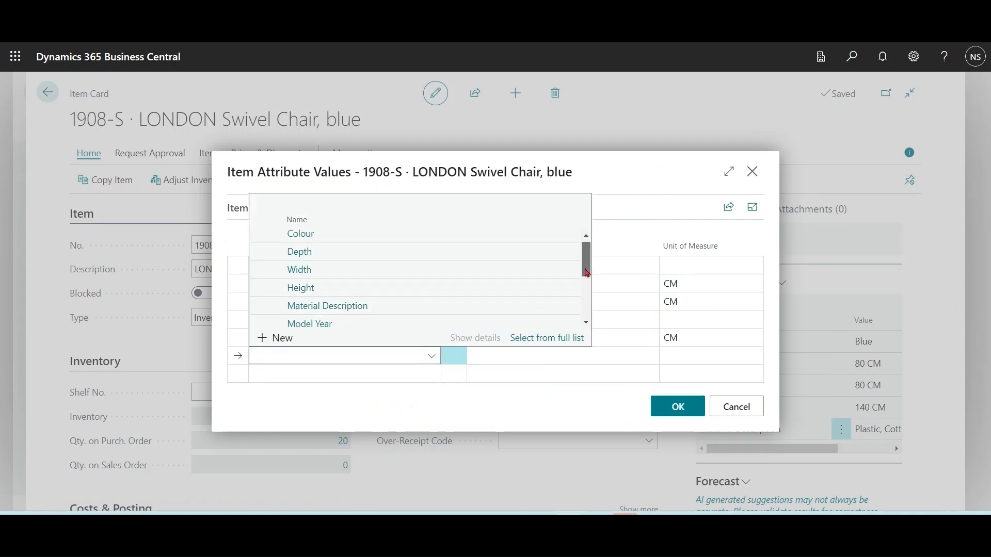
left_click_drag(586, 261, 587, 305)
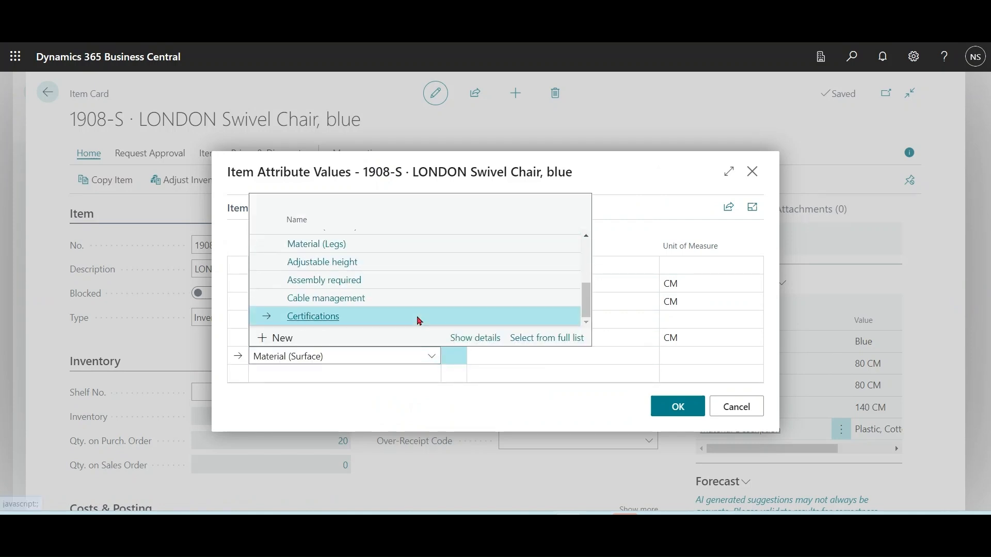
left_click(417, 317)
left_click(678, 407)
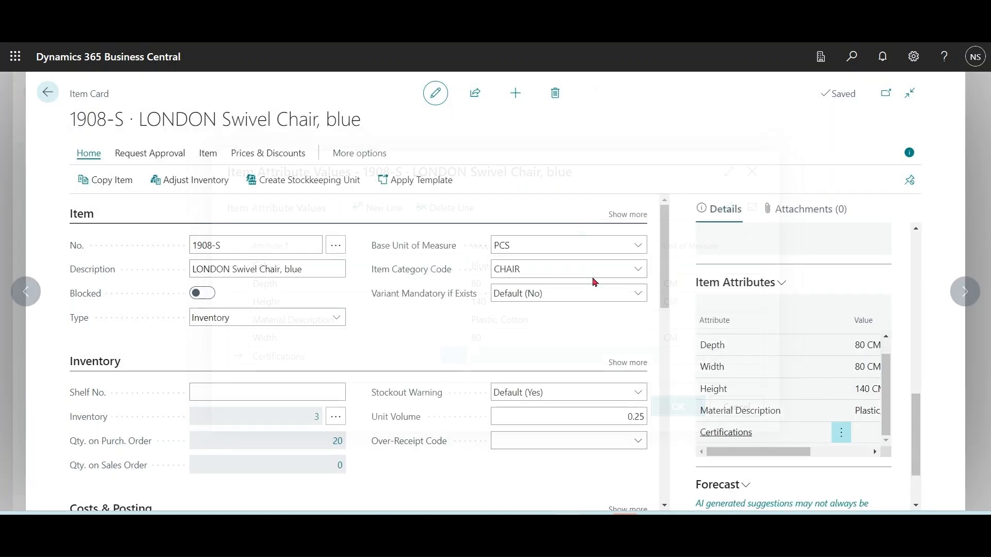
Step: Set the Certifications attribute value to ISO and confirm the item attribute values
left_click(509, 266)
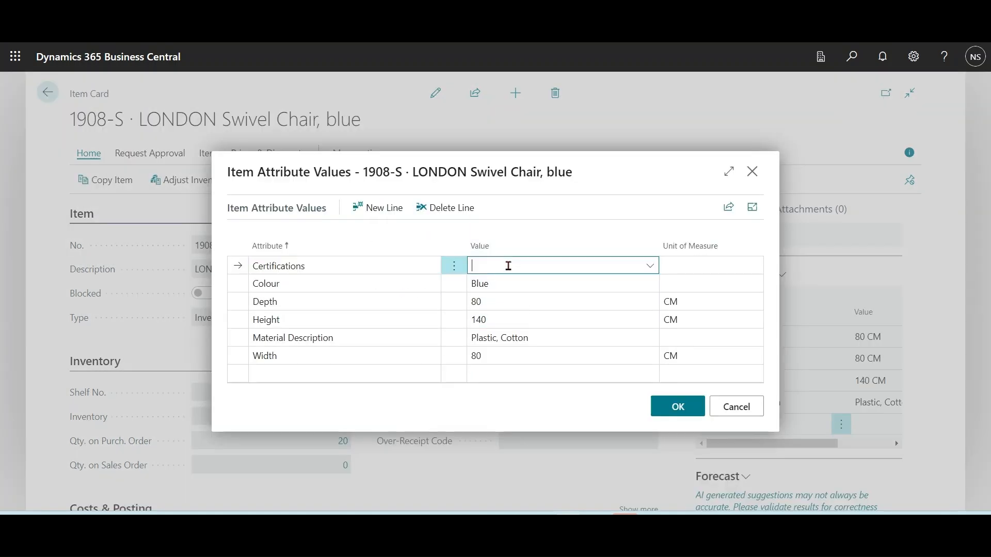
left_click(649, 266)
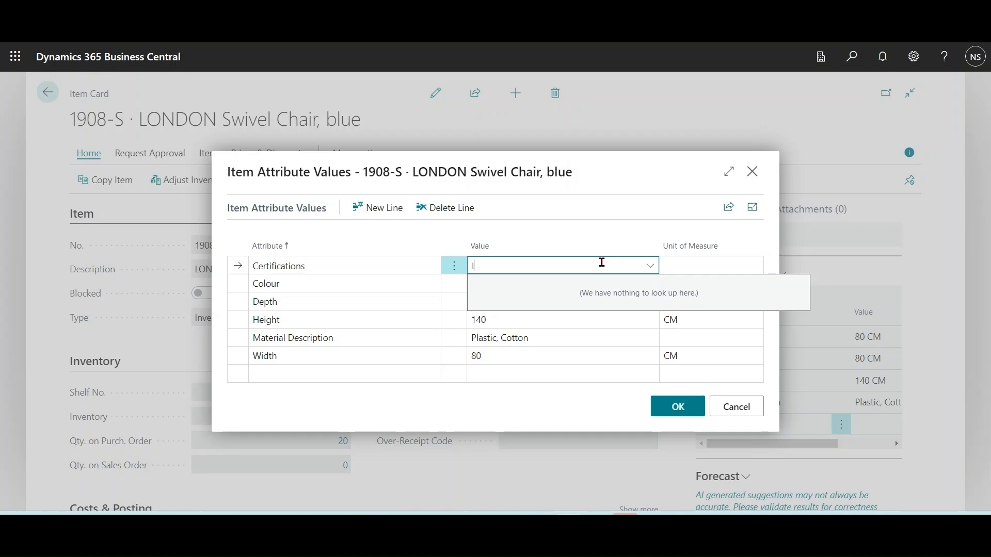
key("Tab")
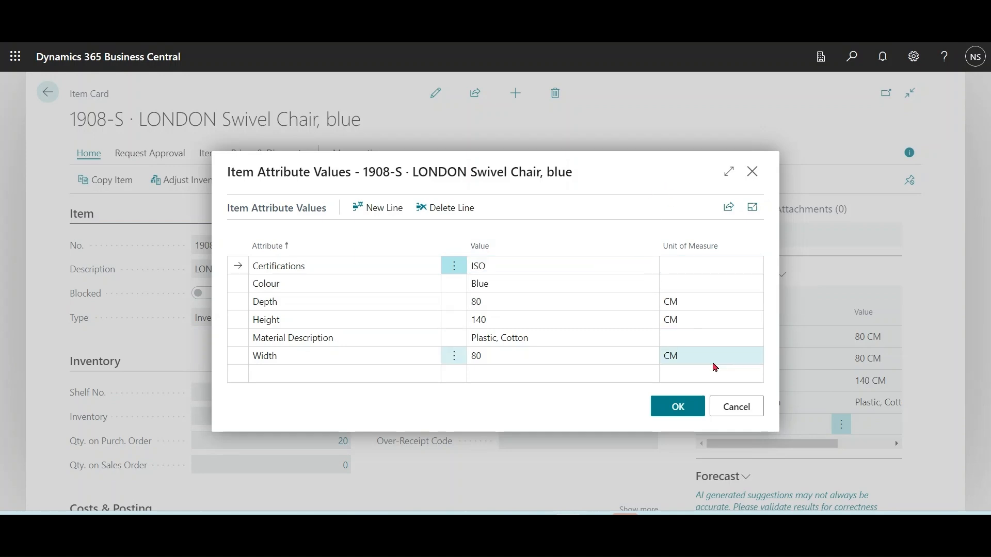
left_click(681, 411)
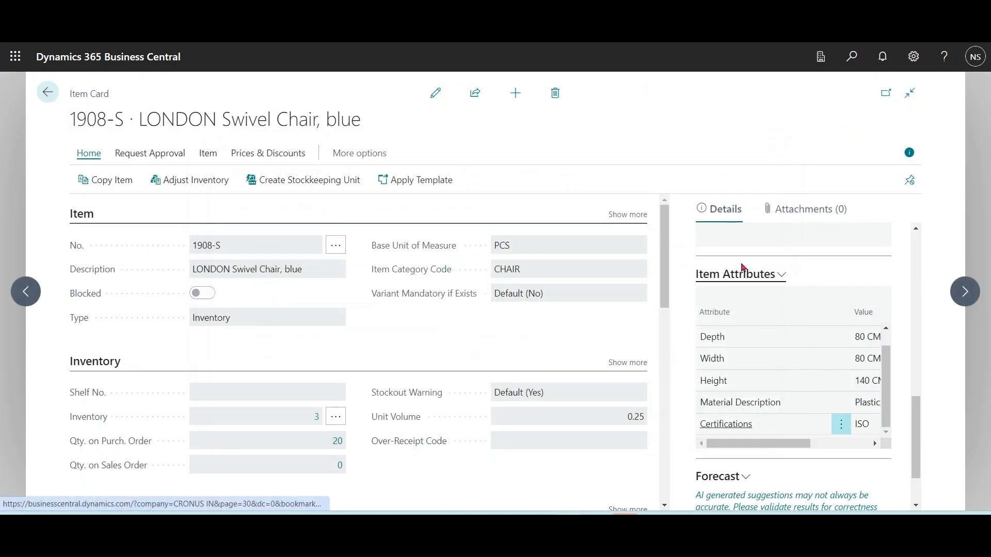
Step: Draft marketing text with Copilot, then regenerate it from the prompt with all attributes, including Certifications, included
left_click(886, 94)
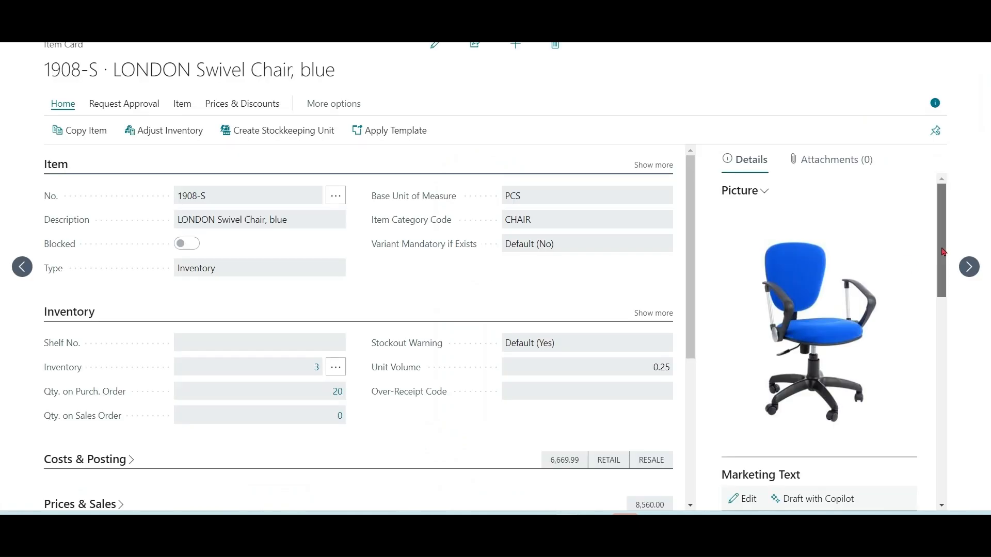
scroll(825, 309, "down", 4)
left_click(819, 287)
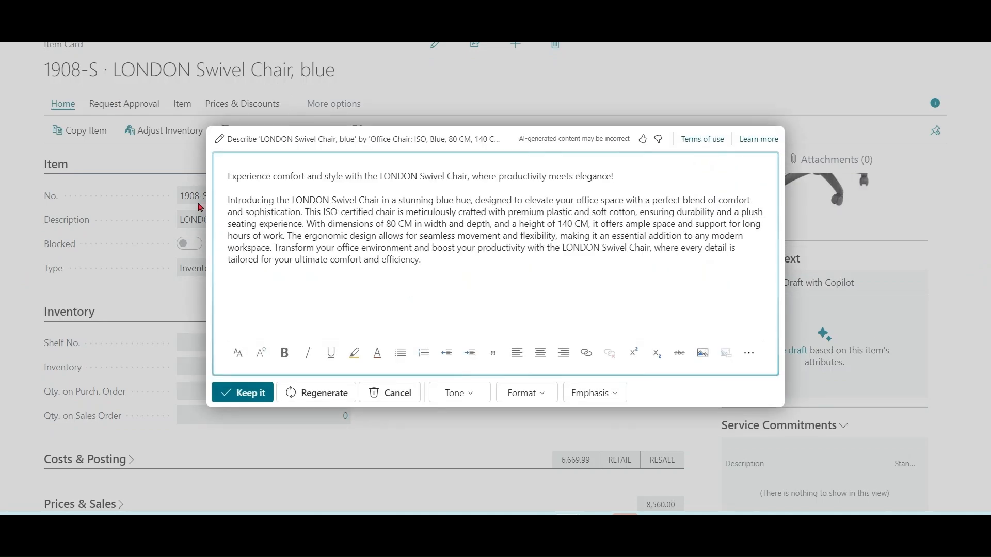
left_click(216, 138)
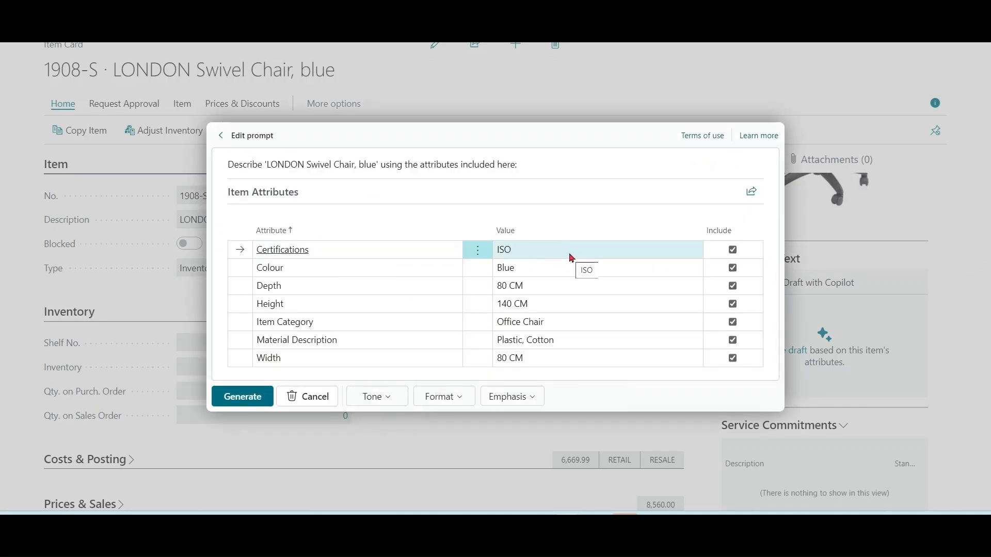
left_click(243, 397)
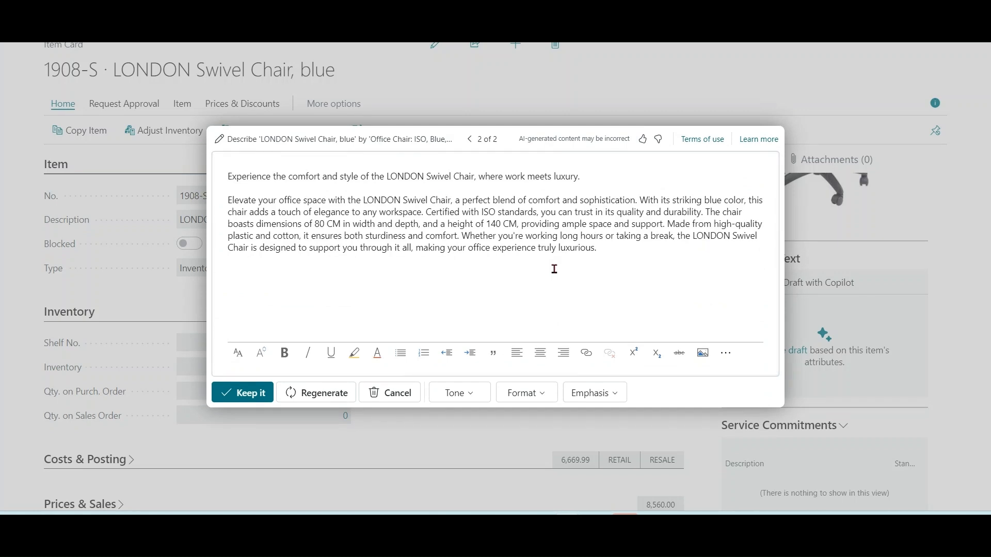
Step: Keep the second Copilot draft as the item's marketing text
left_click(643, 255)
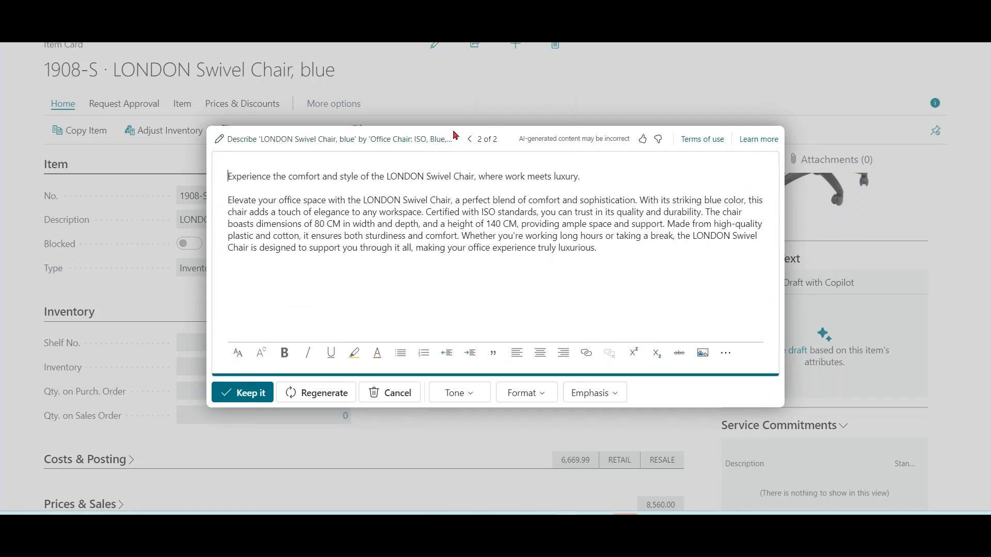
left_click_drag(447, 139, 463, 101)
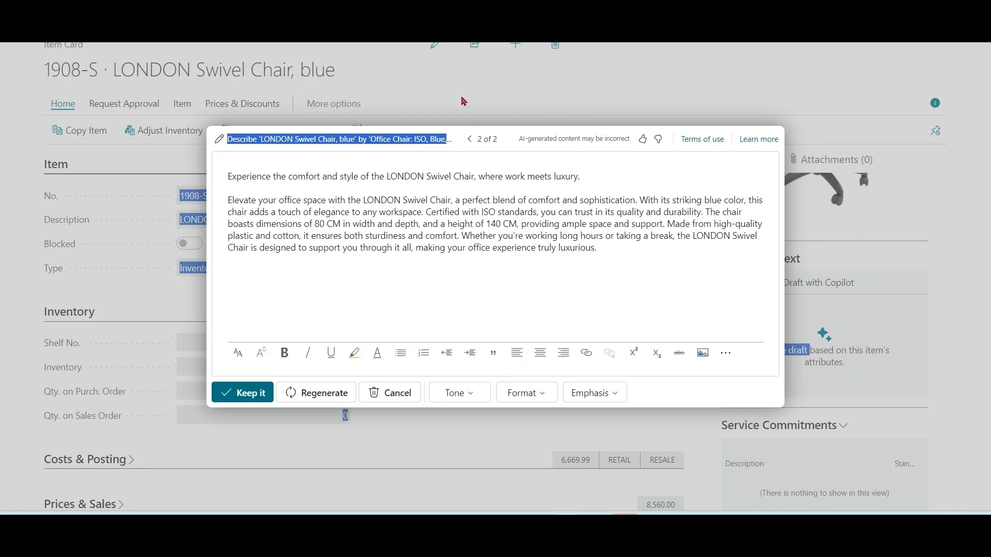
left_click(631, 258)
left_click(250, 396)
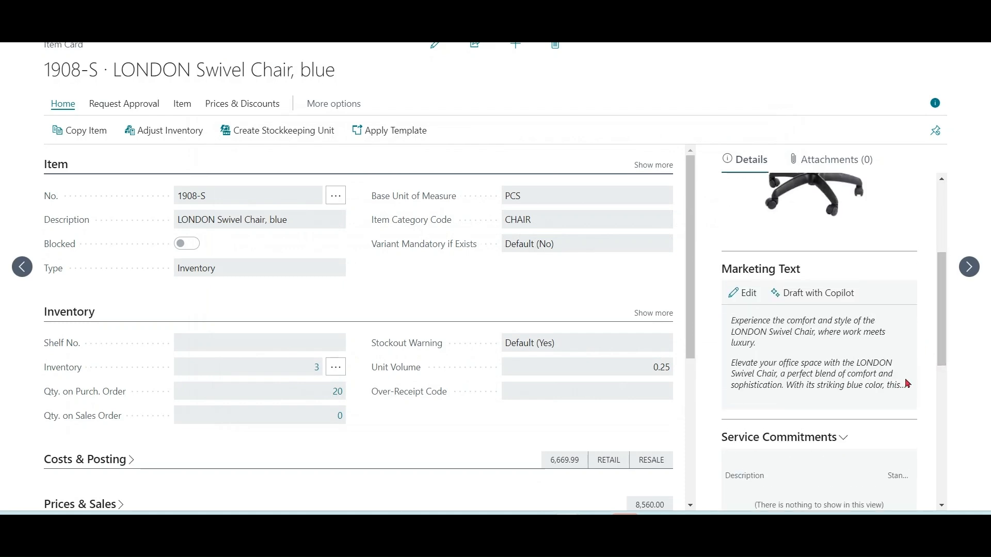
Step: Edit the marketing text to add a bold 'Hello Buyer' greeting line above the draft, then save it
left_click(744, 293)
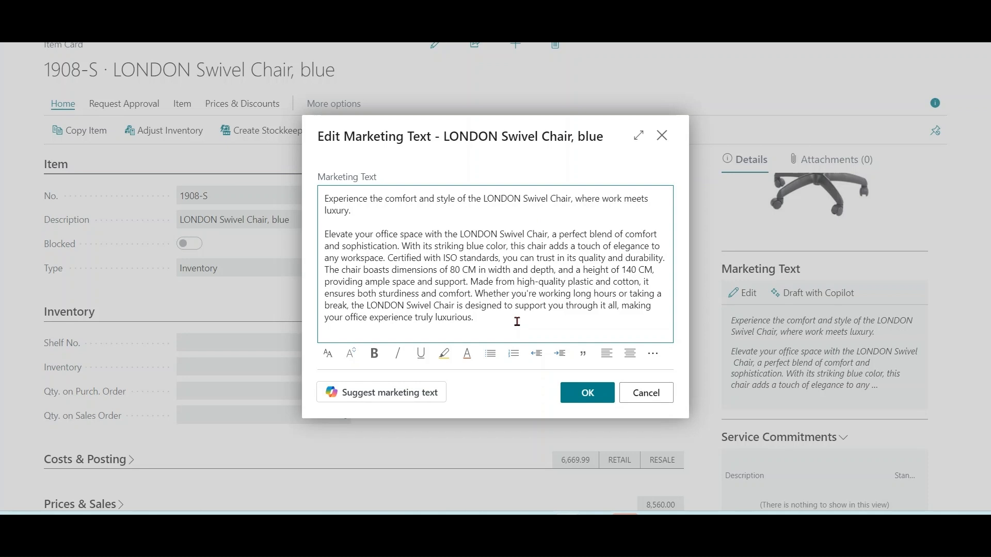
left_click(326, 198)
key("Return")
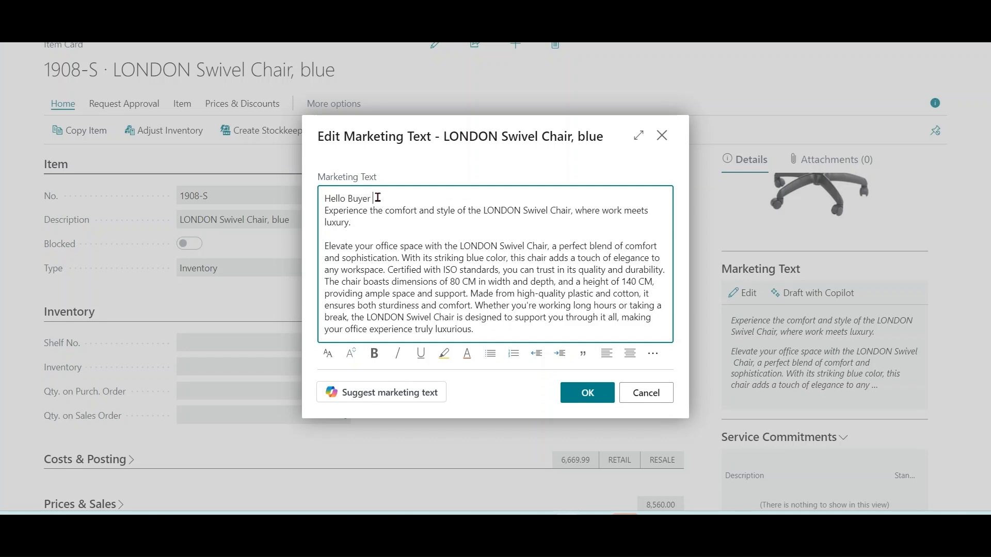
left_click_drag(378, 198, 321, 198)
left_click(375, 362)
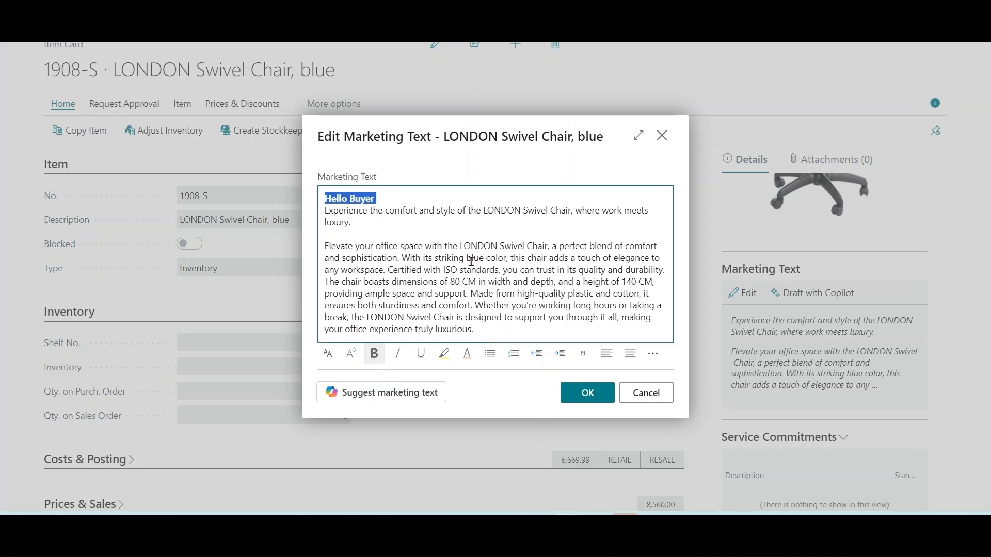
left_click(397, 199)
key("Return")
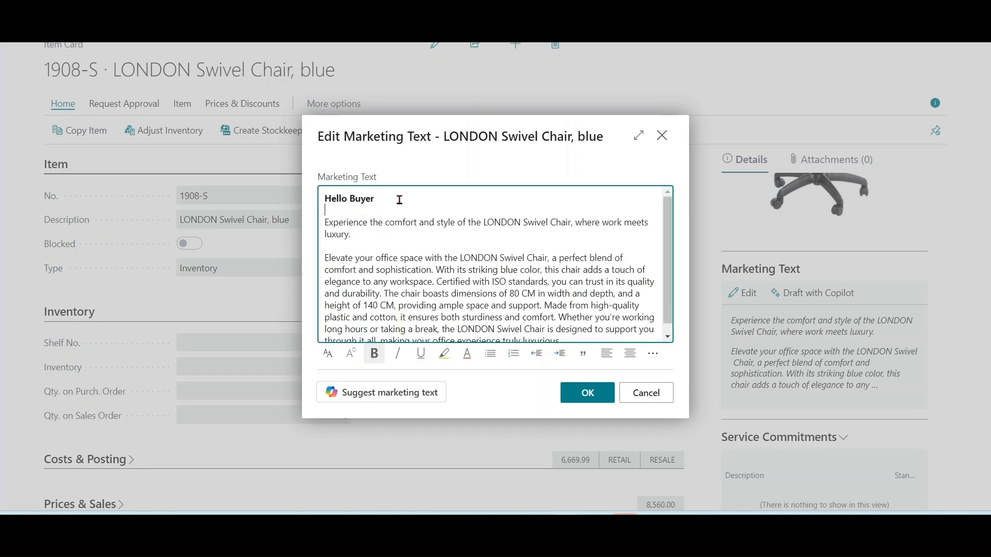
left_click(588, 398)
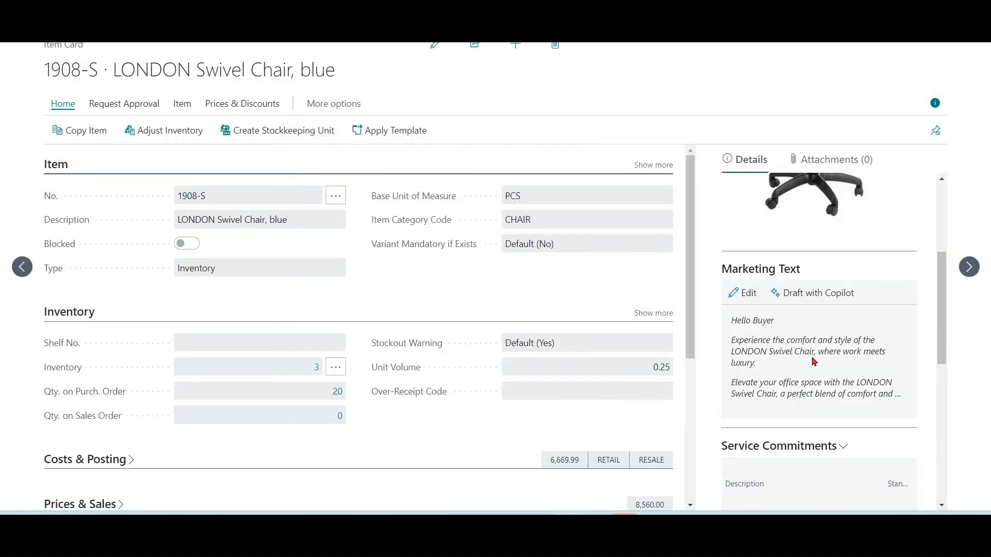
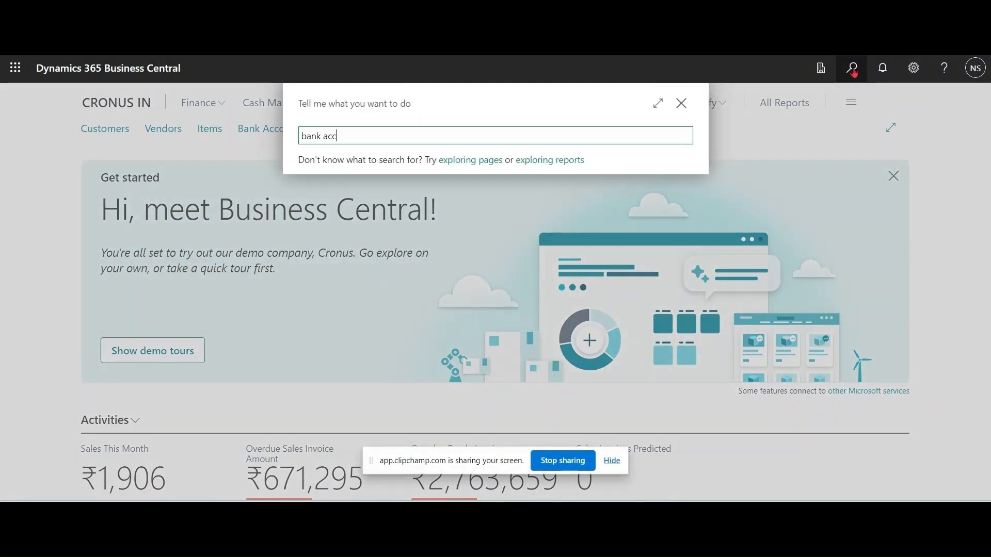
Step: Find the Bank Account Reconciliations list and open the CHECKING reconciliation for statement 24
type("bank account r")
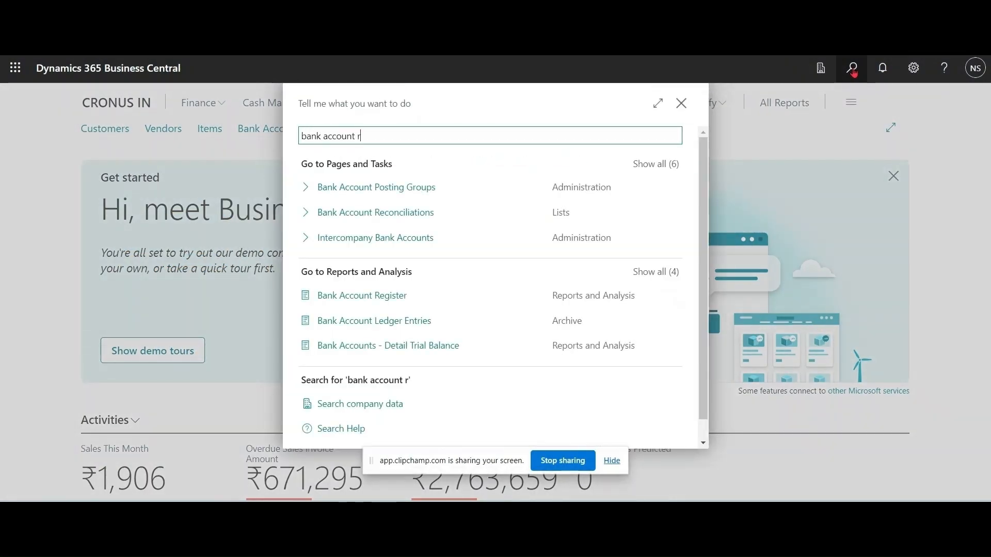
type("ec")
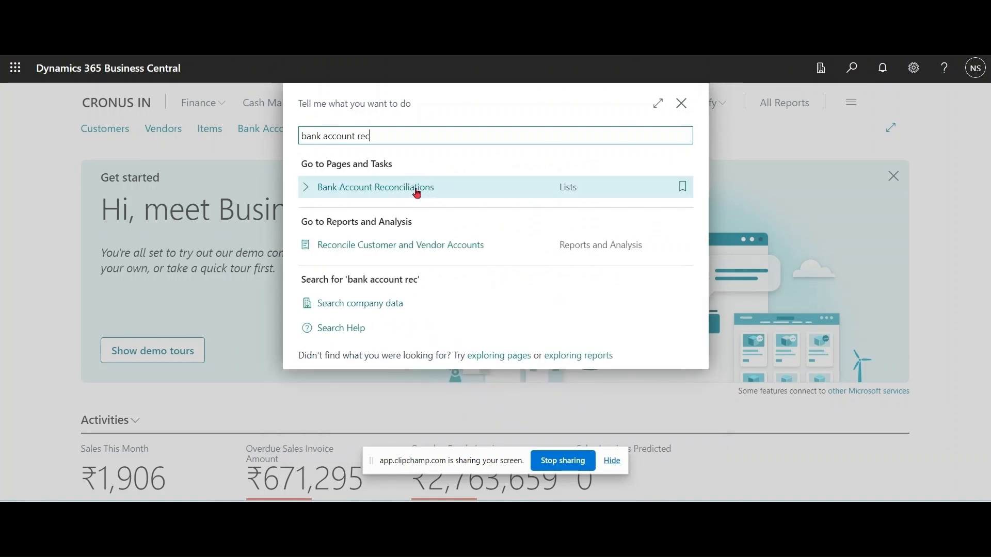
left_click(415, 193)
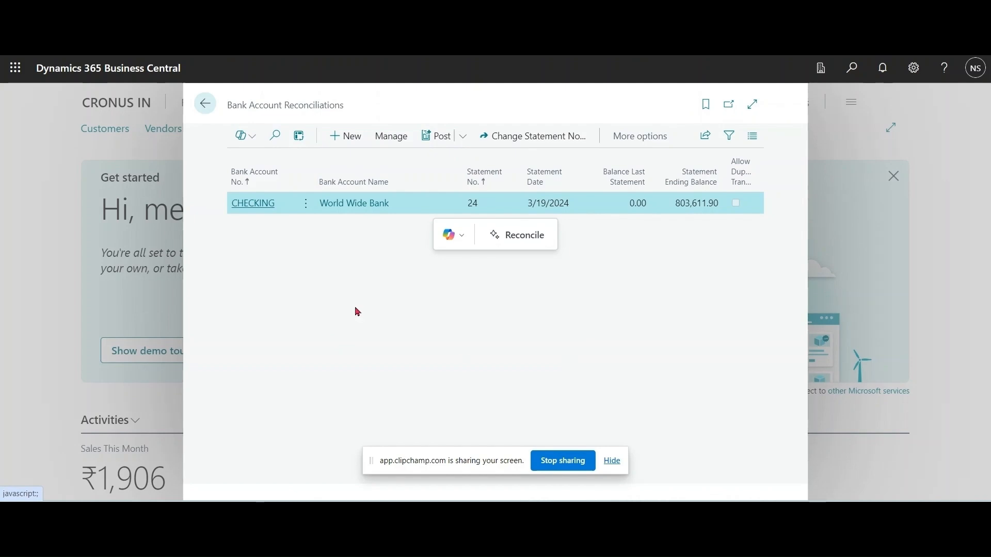
left_click(255, 203)
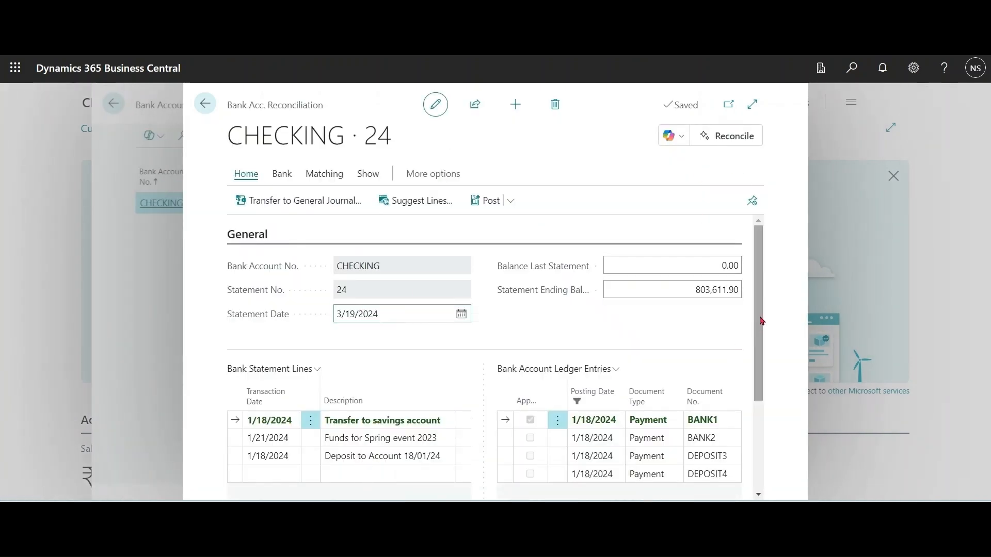
Step: Match the bank entries automatically with no transaction date tolerance, overwriting the existing matches
left_click_drag(761, 321, 760, 297)
left_click(336, 178)
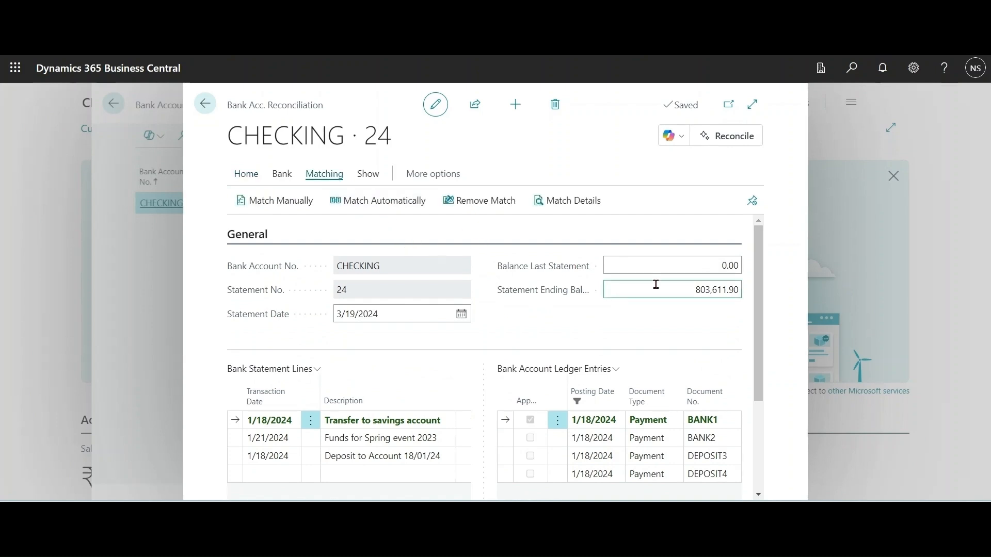
left_click_drag(763, 286, 764, 258)
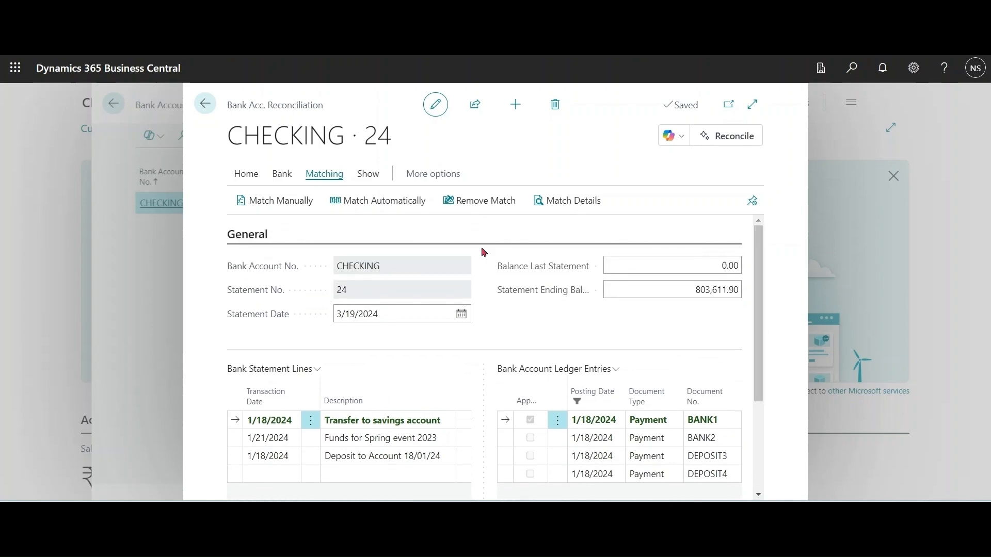
left_click(401, 205)
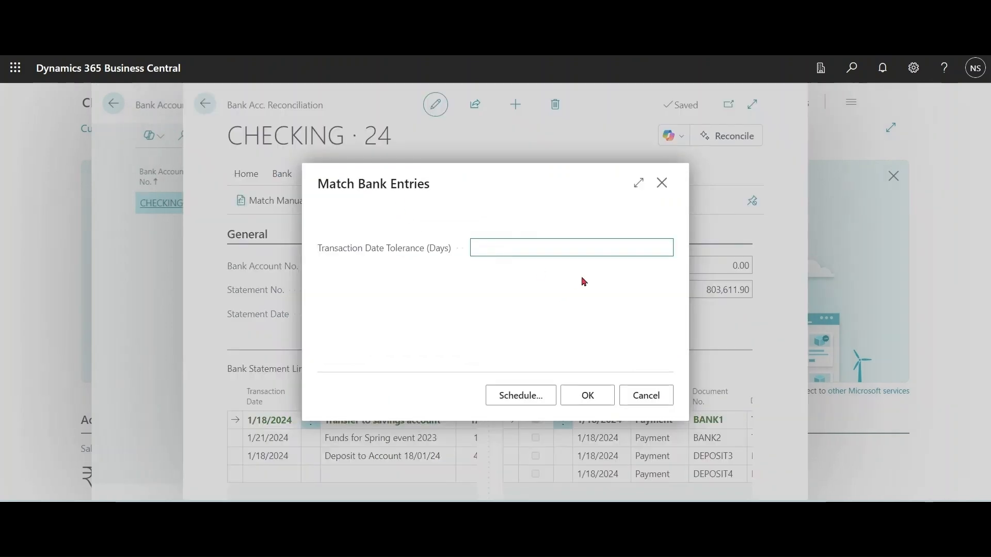
left_click(585, 399)
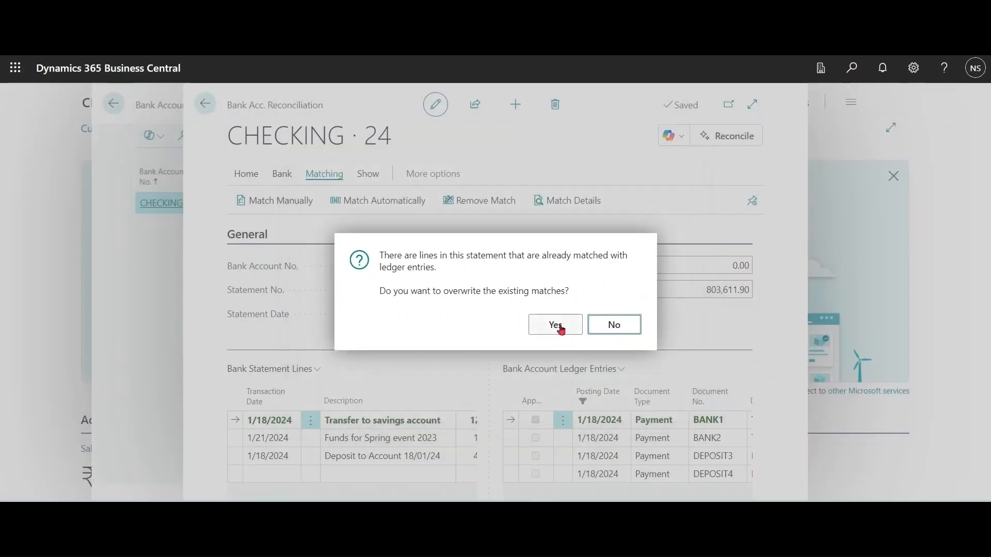
left_click(561, 332)
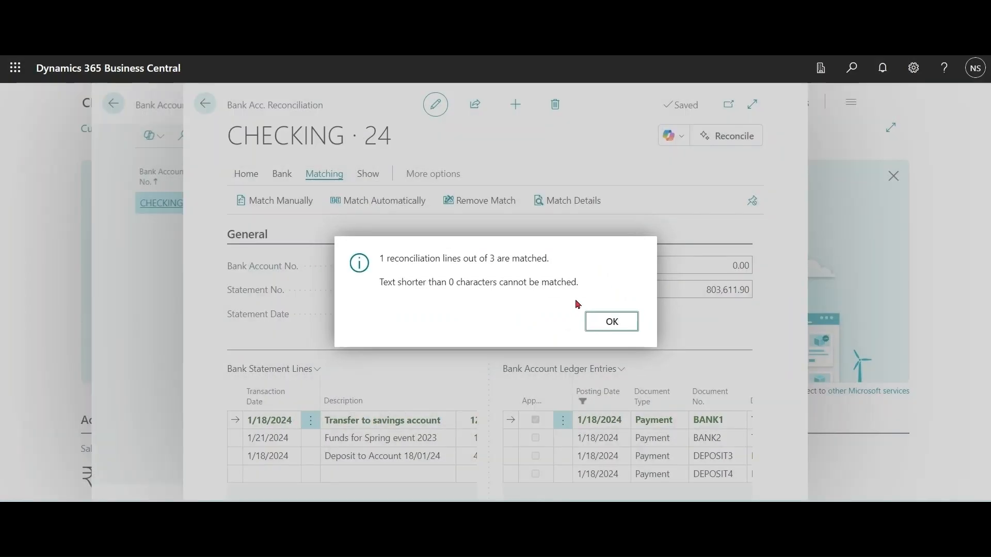
left_click(605, 325)
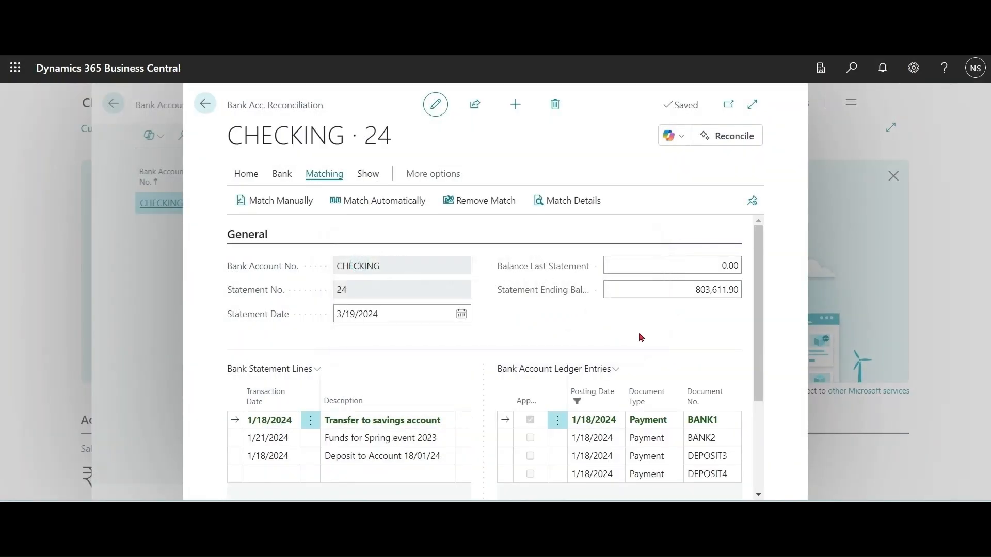
Step: Compare descriptions and amounts of the bank statement lines with the bank account ledger entries
scroll(759, 341, "down", 2)
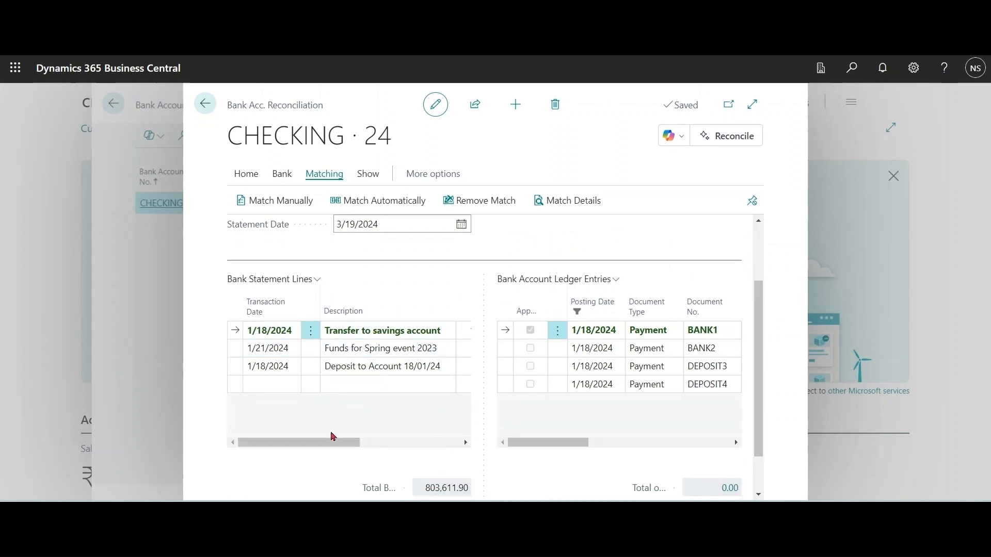
left_click_drag(332, 445, 409, 443)
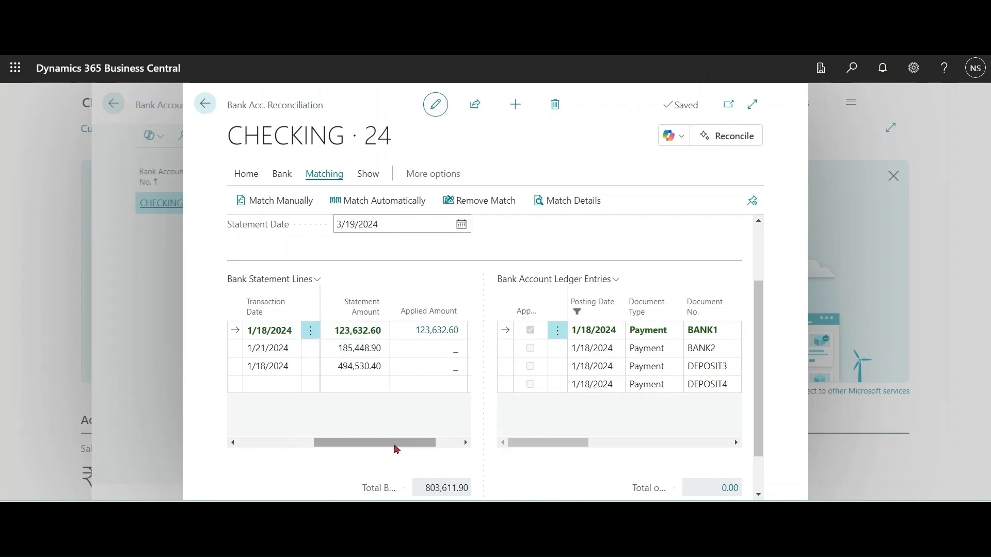
left_click_drag(394, 444, 287, 443)
left_click_drag(570, 457, 517, 458)
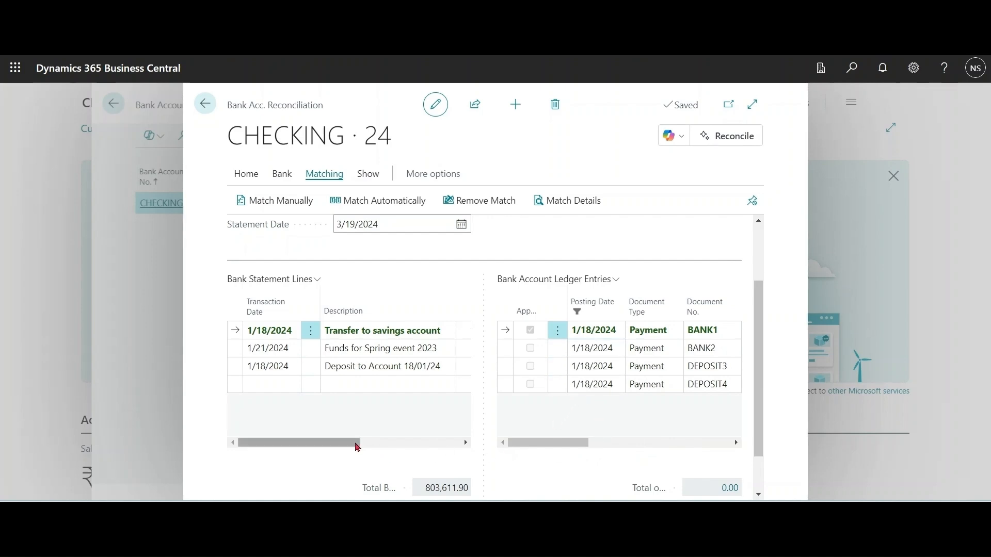
left_click_drag(348, 447, 442, 453)
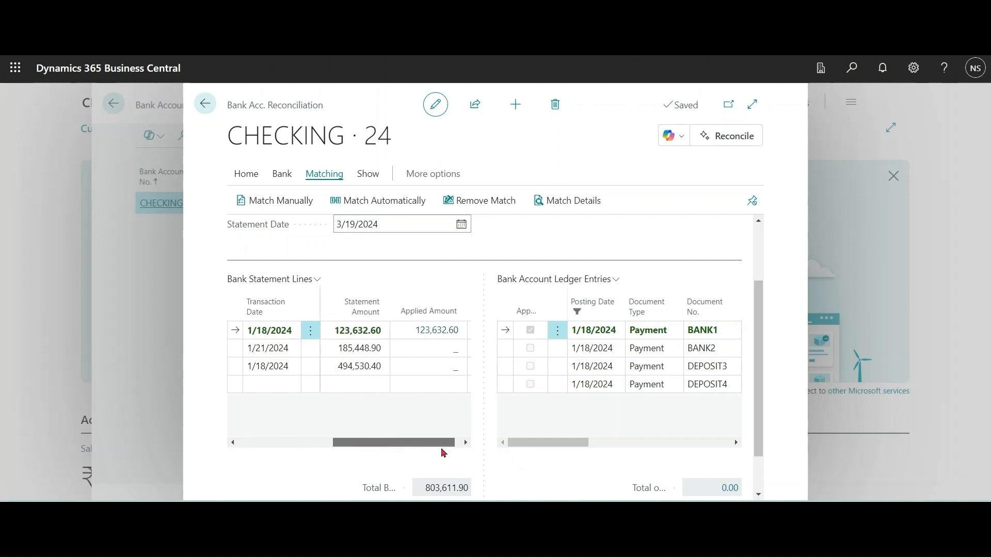
left_click_drag(561, 450, 683, 456)
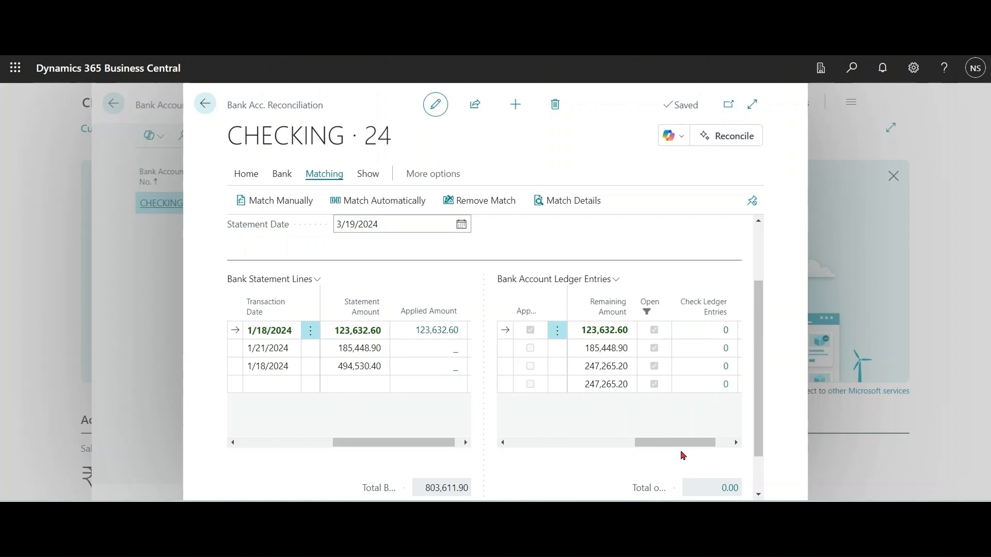
left_click(586, 349)
left_click_drag(440, 443, 345, 443)
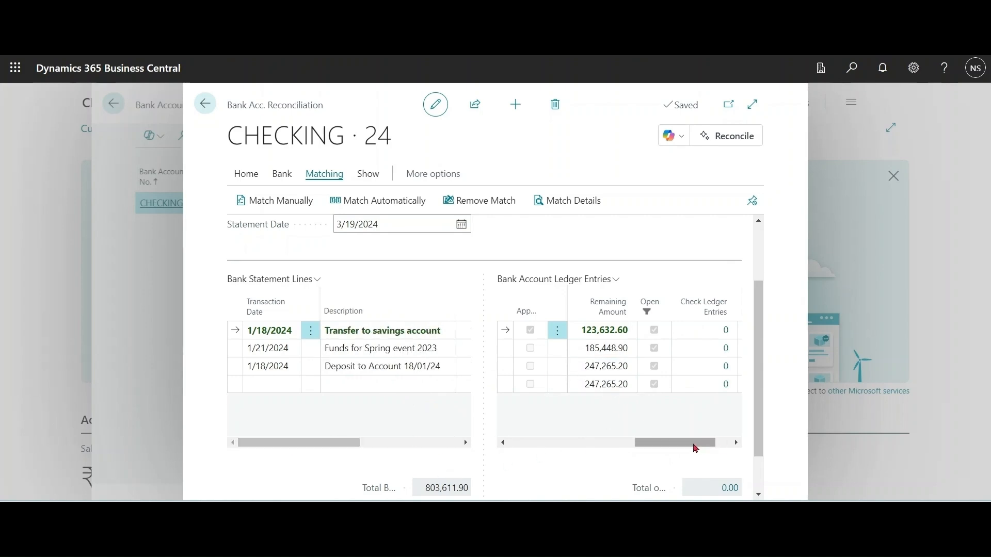
left_click_drag(695, 443, 567, 443)
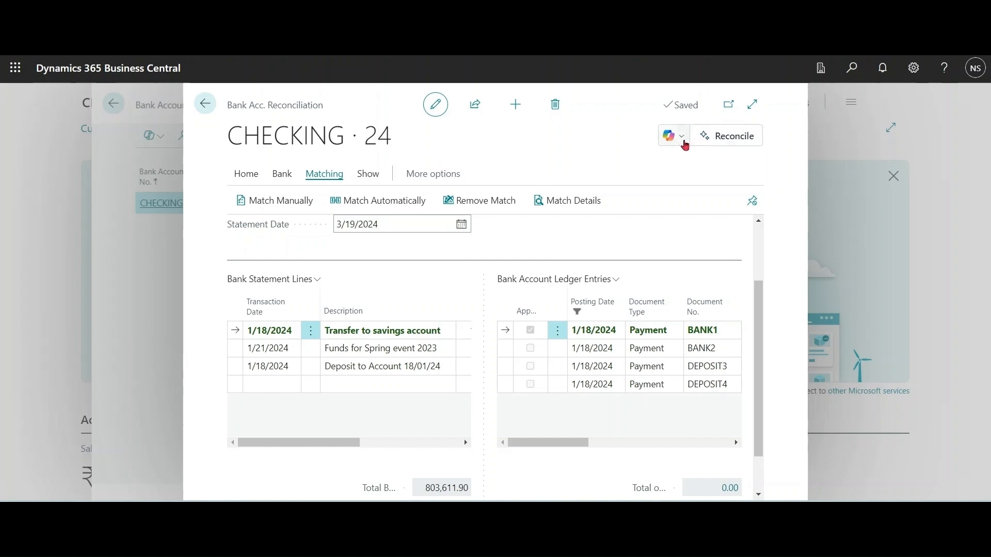
Step: Generate match proposals for the CHECKING statement with Copilot's Reconcile action
left_click(682, 138)
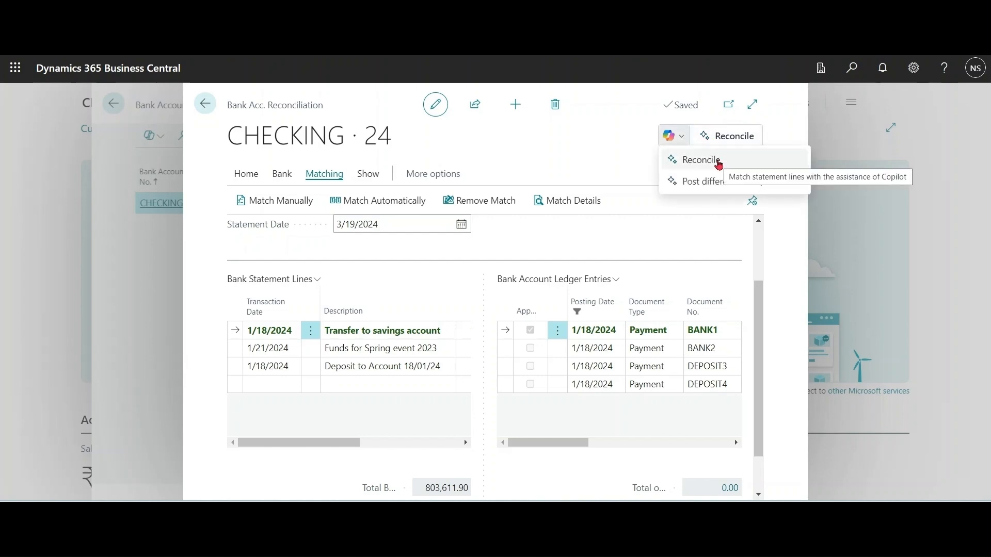
left_click(719, 161)
left_click(612, 323)
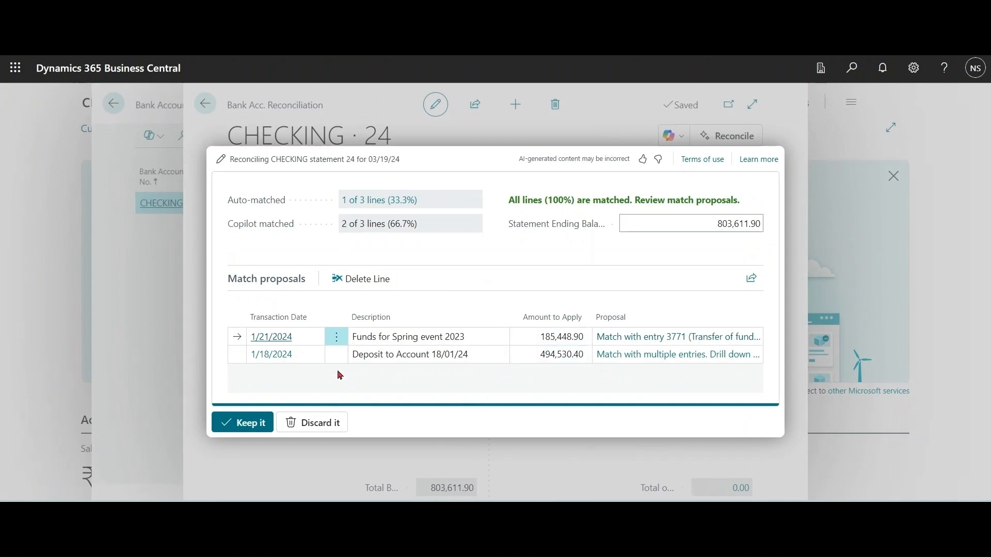
Step: Examine the ledger entry proposed for the 'Funds for Spring event 2023' line, including its amount, and return to the proposals
left_click(633, 345)
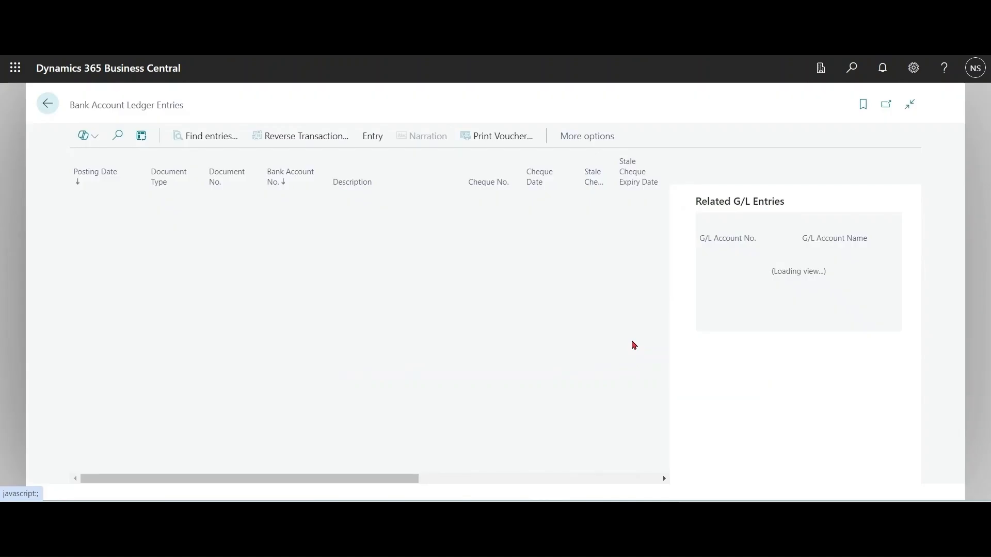
left_click_drag(371, 479, 560, 478)
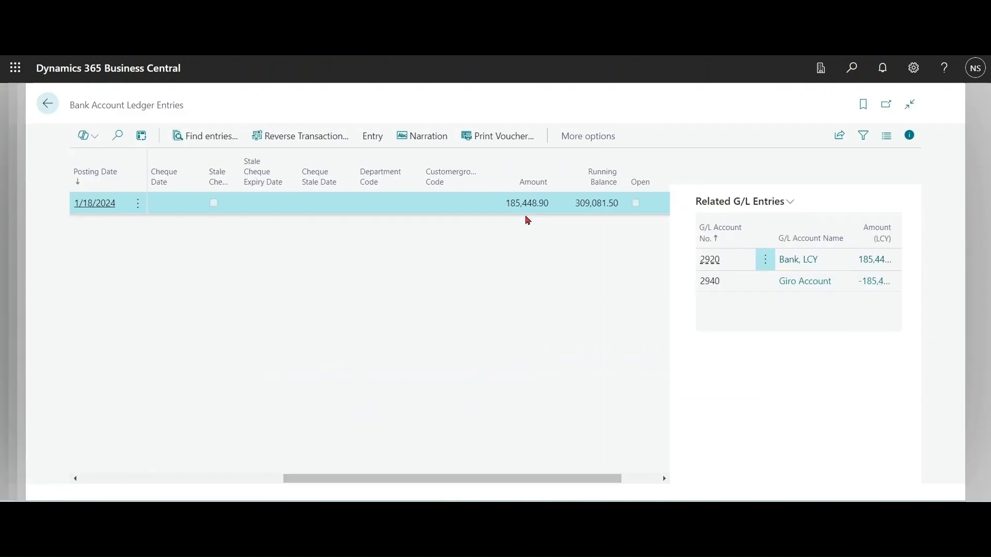
left_click_drag(500, 479, 202, 469)
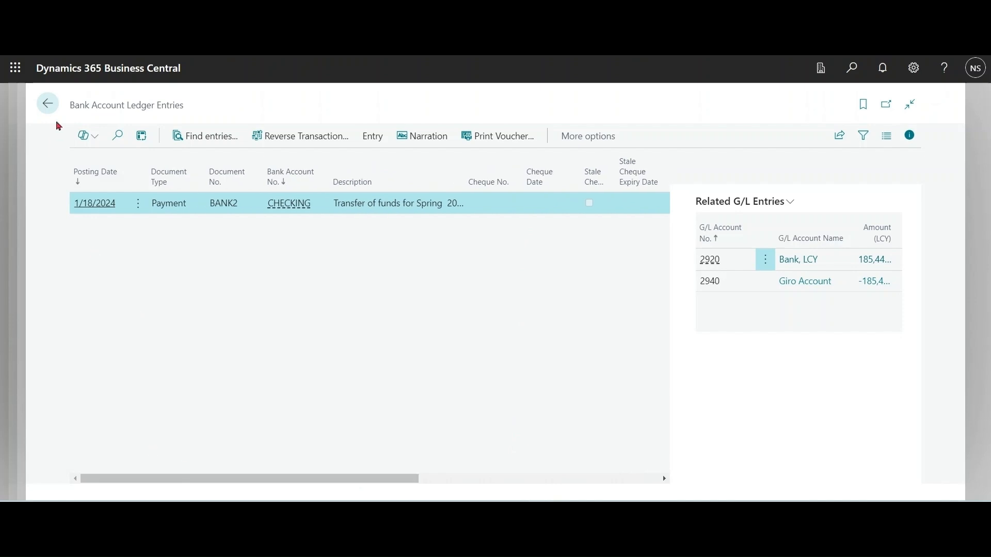
left_click(47, 104)
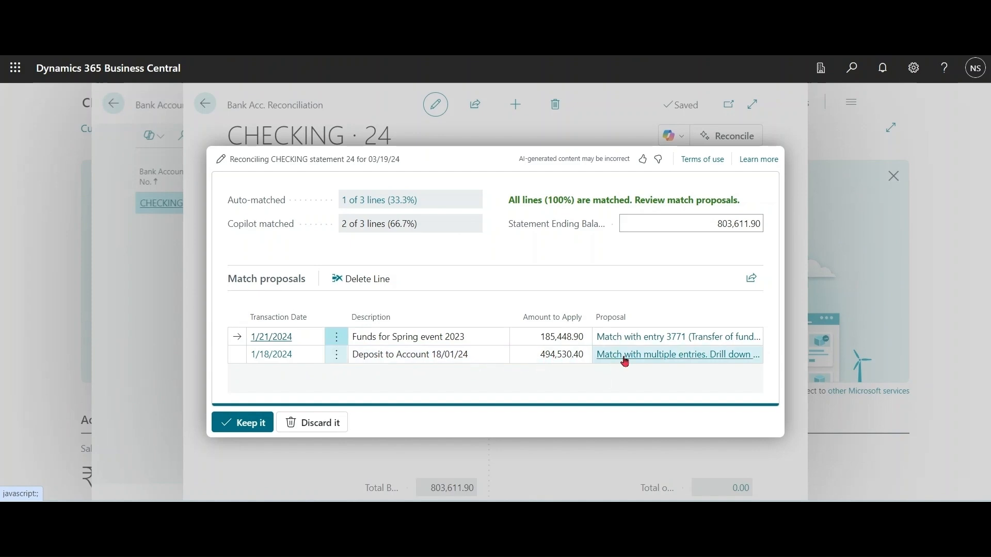
Step: Examine the multiple ledger entries proposed for the 'Deposit to Account 18/01/24' line and return to the proposals
left_click(689, 355)
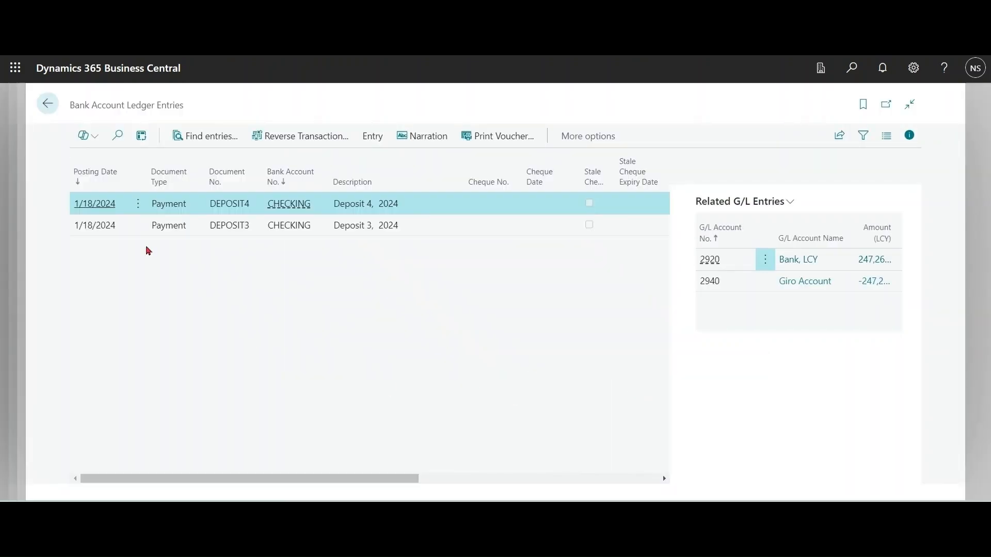
left_click_drag(296, 470, 564, 469)
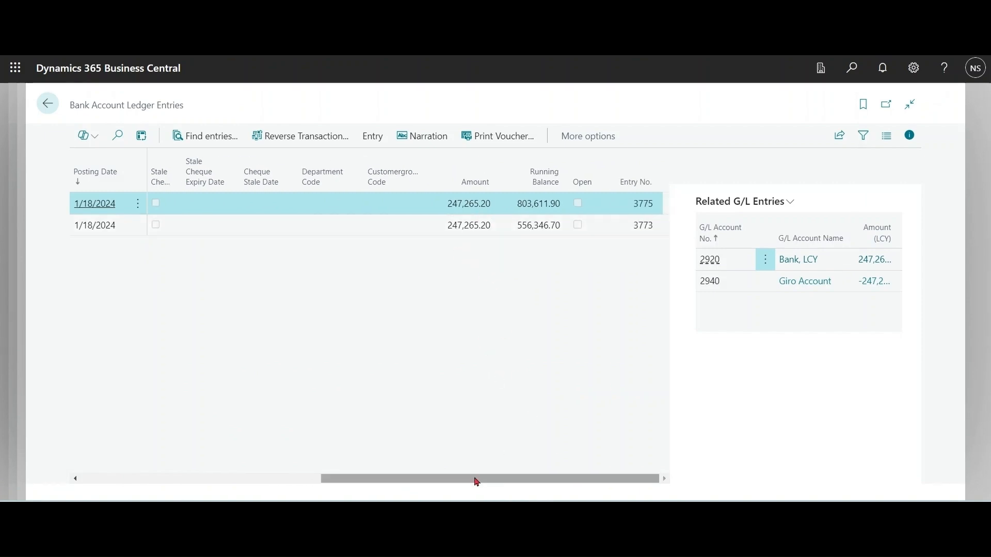
left_click_drag(475, 480, 209, 480)
left_click(47, 106)
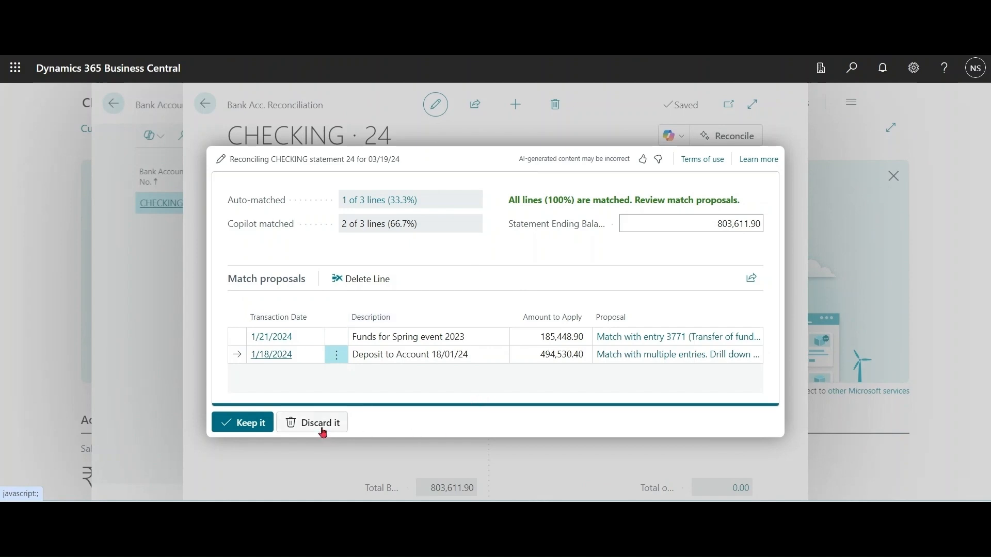
Step: Keep Copilot's match proposals and check the matched statement lines and ledger entries
left_click(252, 427)
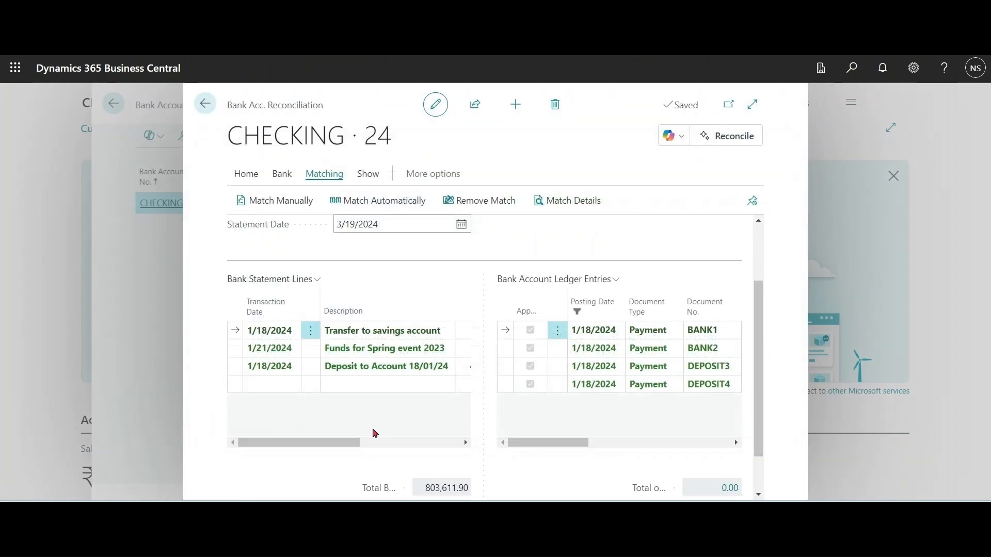
left_click_drag(292, 442, 268, 454)
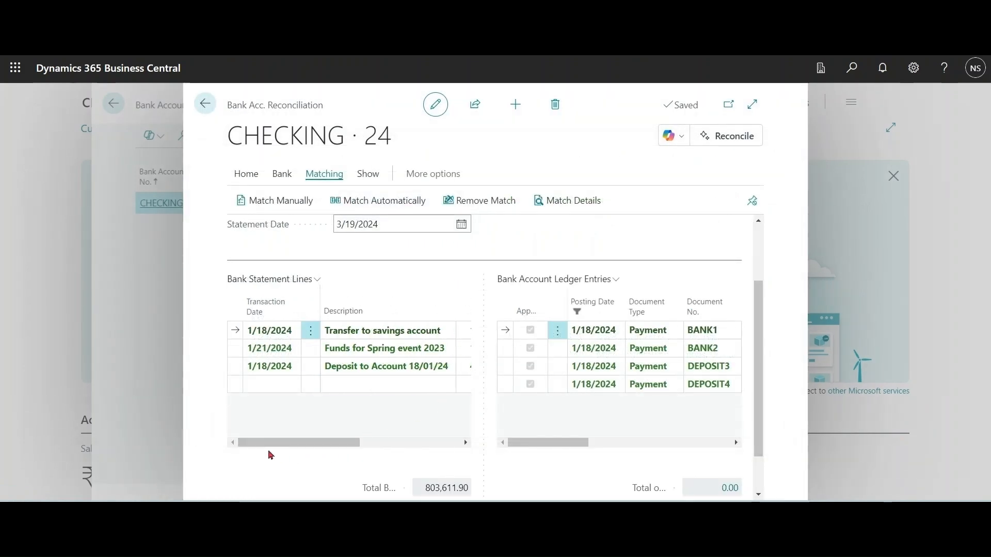
left_click_drag(568, 444, 537, 450)
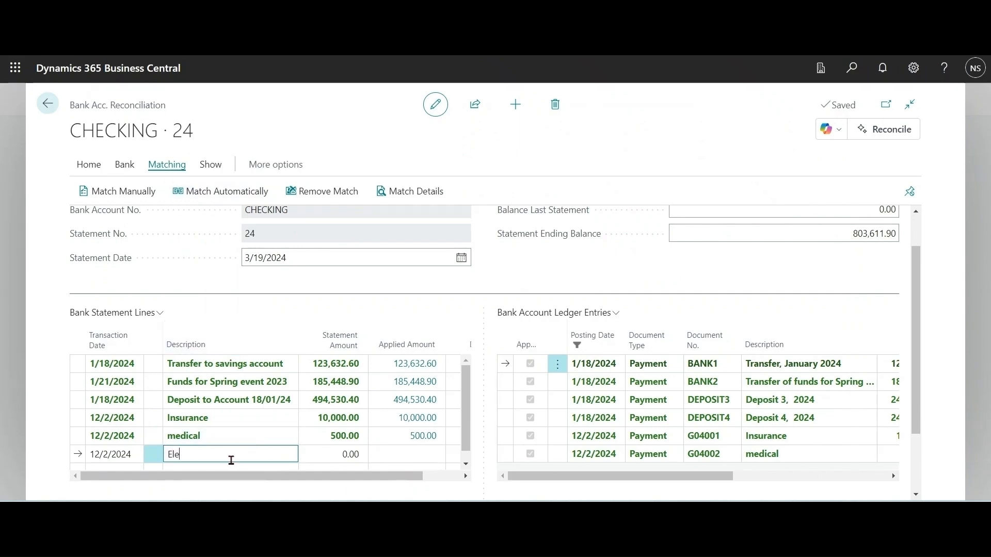
Step: Complete the new bank statement line with the description Electricity and a statement amount of 25,000
type("ty")
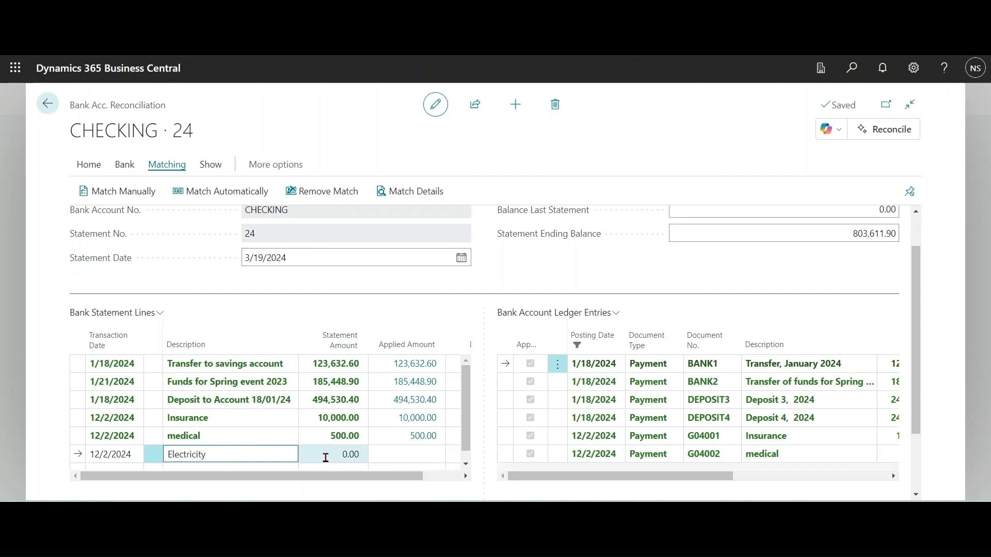
left_click(328, 457)
type("25000")
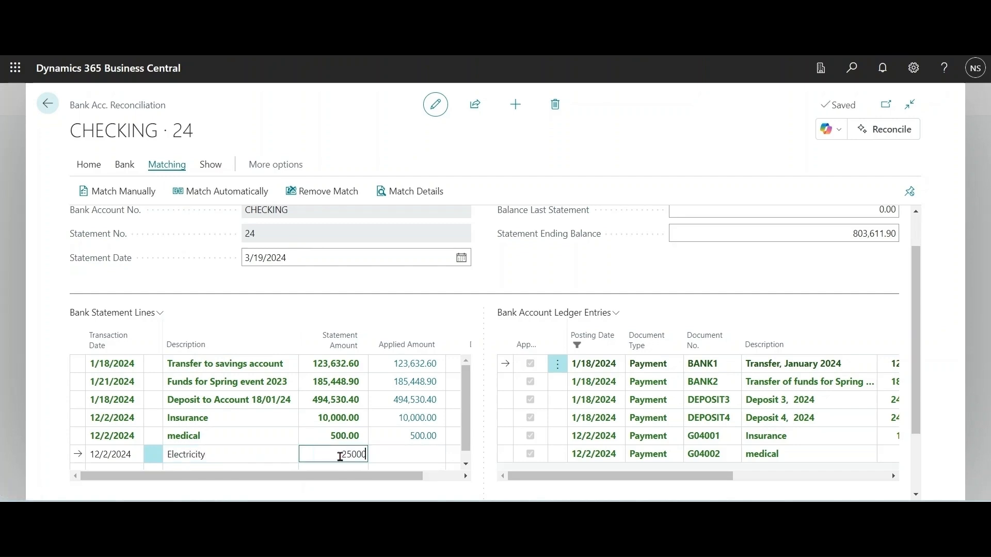
left_click(272, 457)
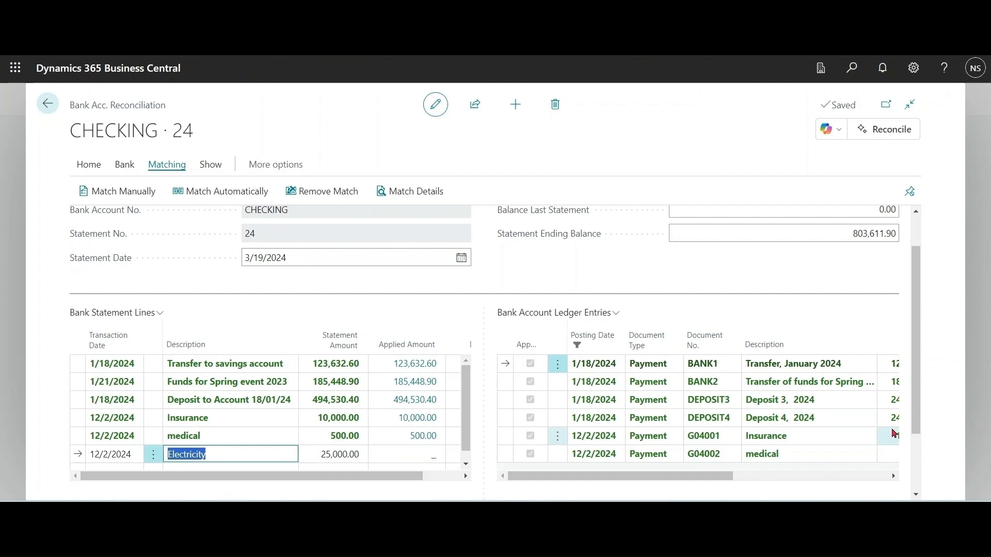
Step: Have Copilot propose a G/L account for posting the Electricity line's difference
scroll(893, 434, "down", 2)
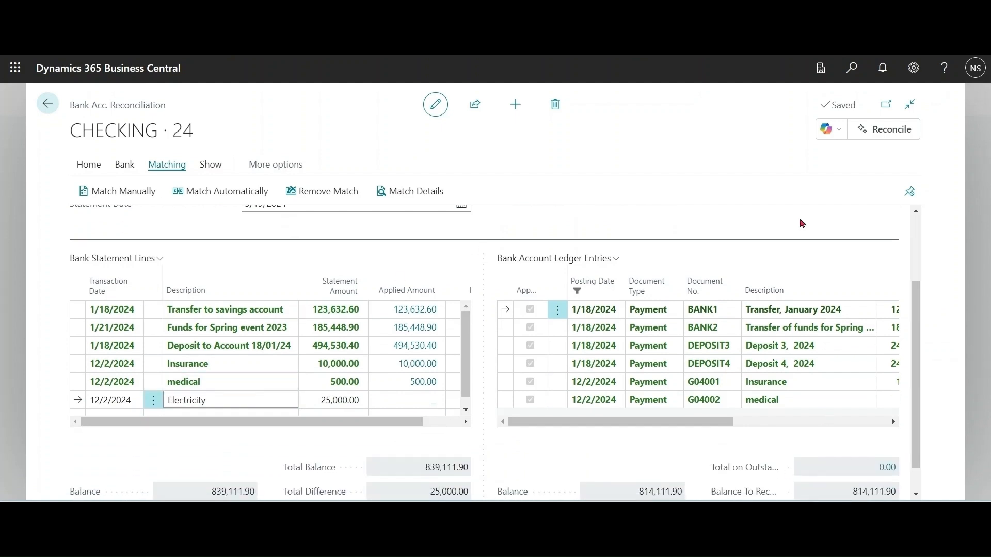
left_click(838, 130)
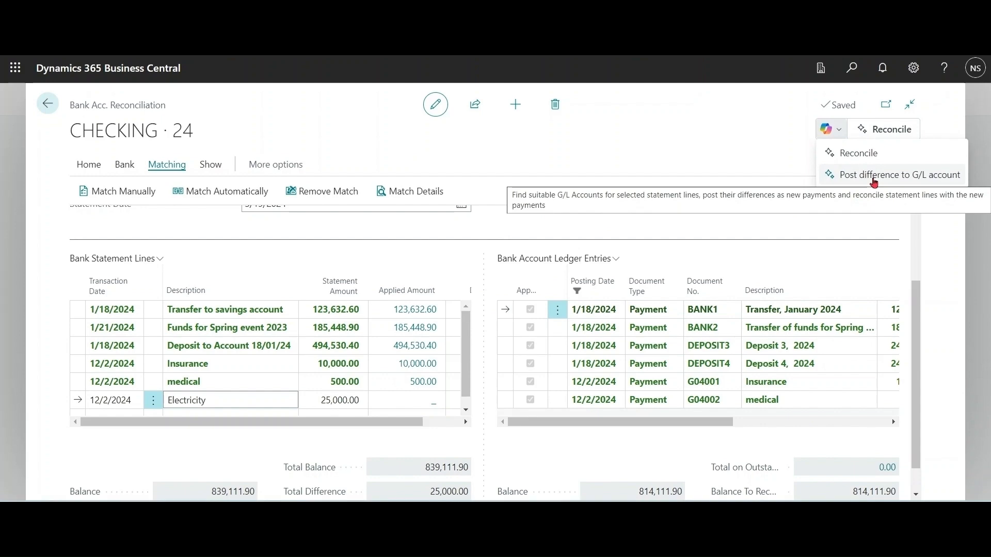
left_click(874, 175)
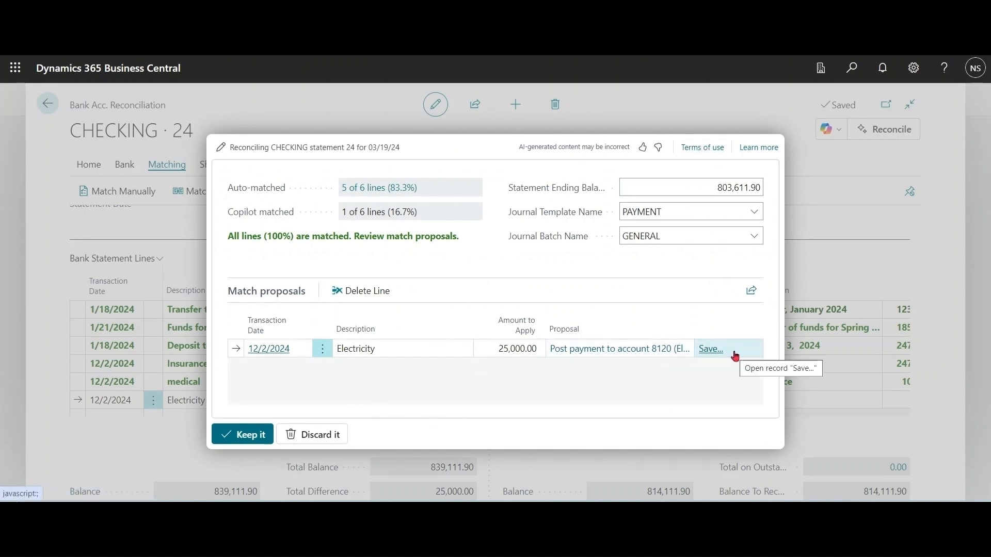
Step: Check the Electricity text-to-account mapping and confirm G/L account 8120, Electricity and Heating, for the proposed payment
left_click(711, 349)
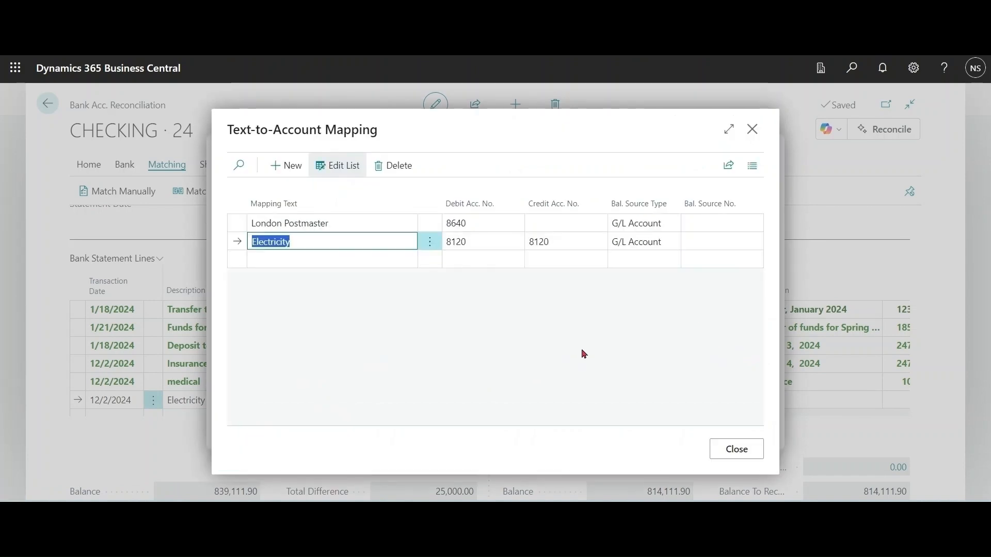
key("Escape")
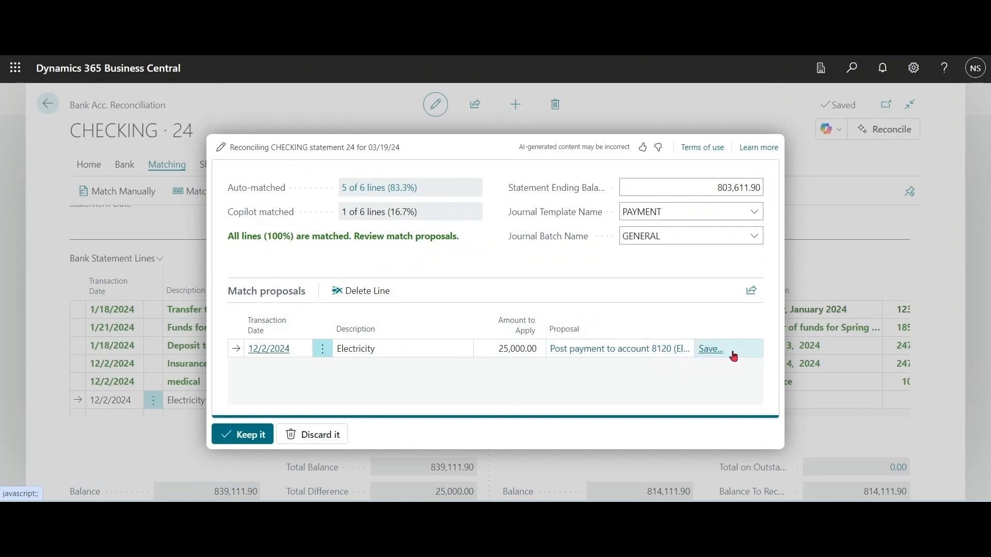
left_click(642, 354)
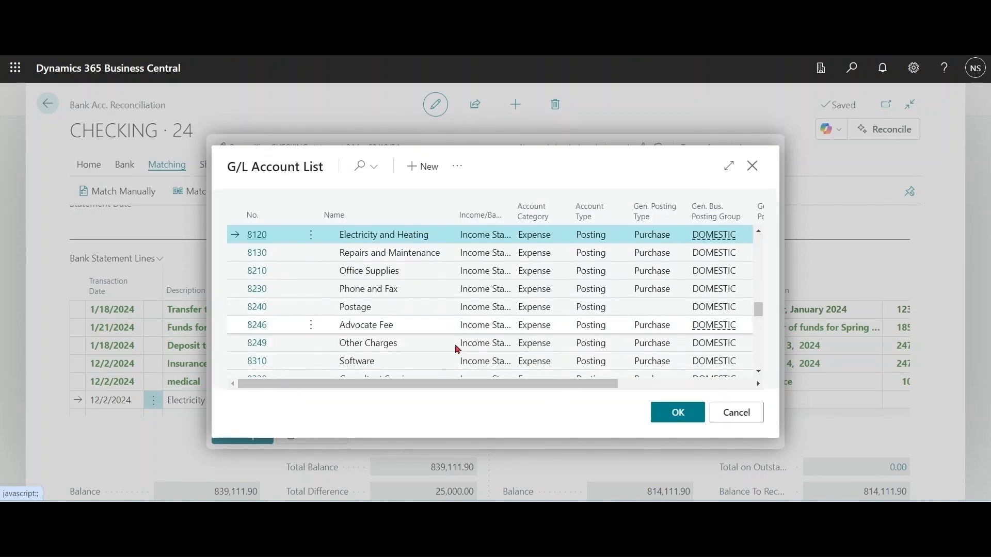
left_click(677, 415)
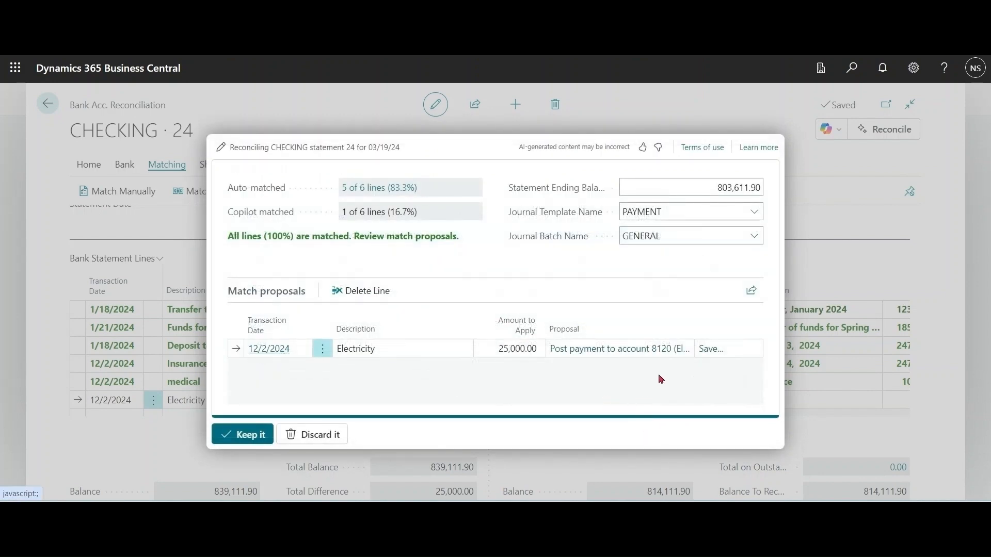
Step: Keep Copilot's proposal to post the Electricity difference and check the matched statement lines and ledger entries
left_click(244, 438)
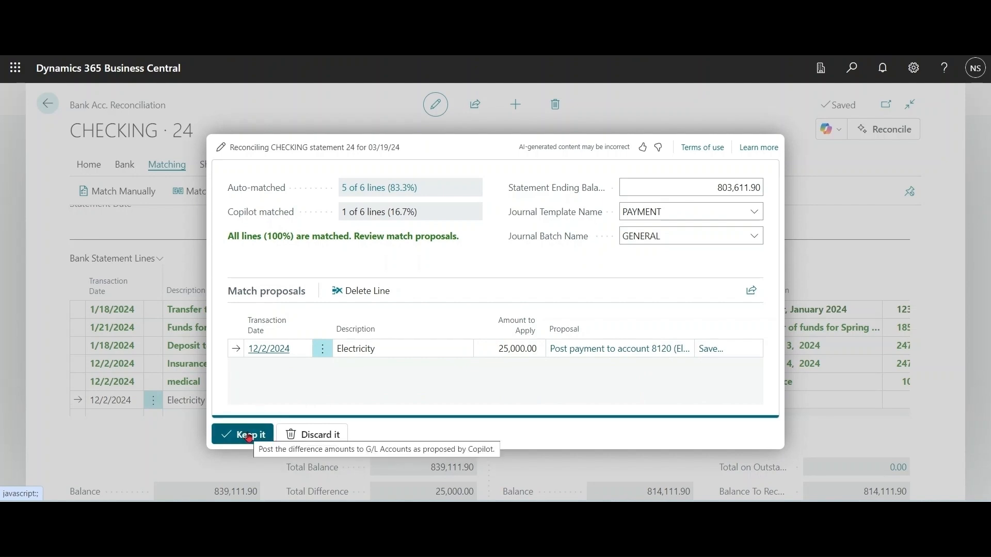
left_click(250, 436)
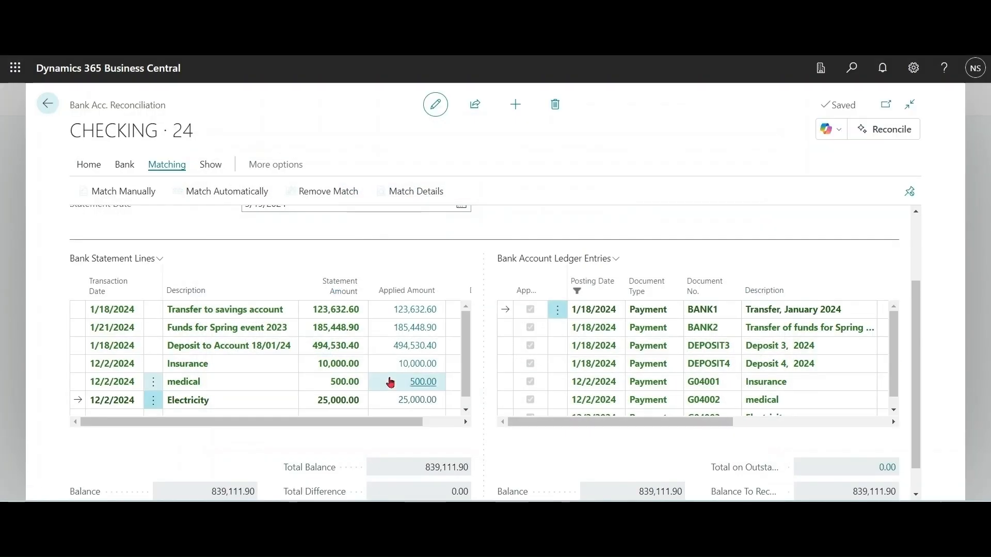
left_click_drag(370, 425, 303, 435)
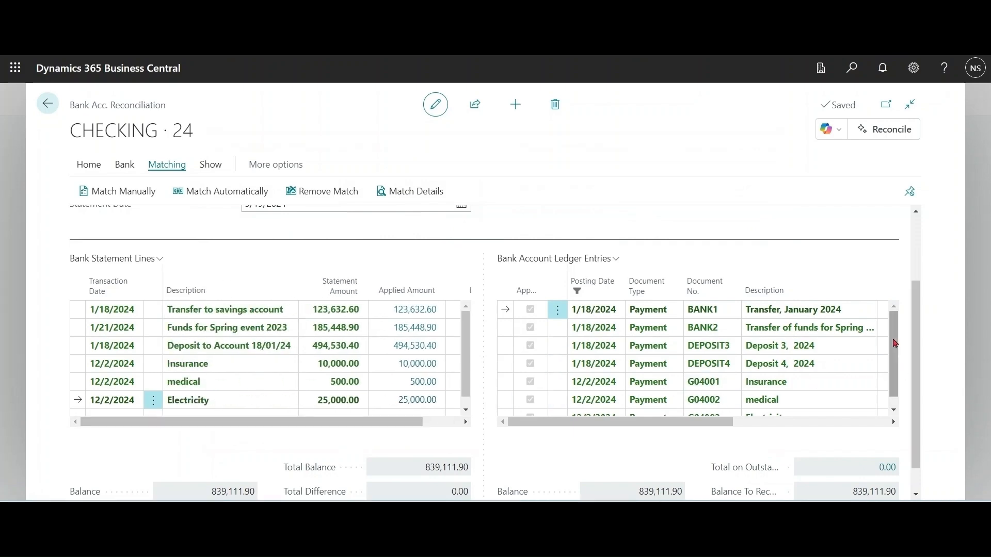
scroll(894, 343, "down", 1)
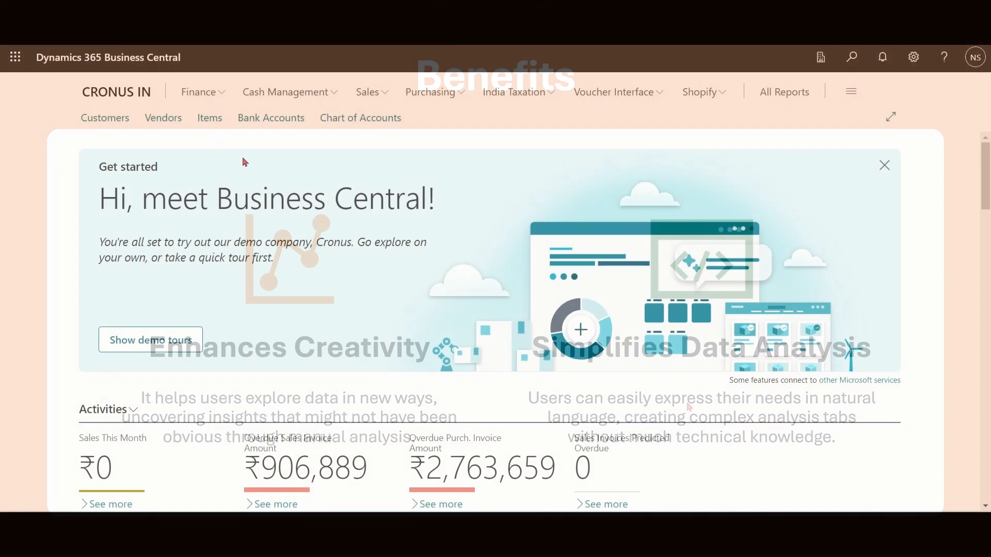
Step: Open the Items list and view Copilot's prompt for creating a new analysis, closing it without a request
left_click(209, 121)
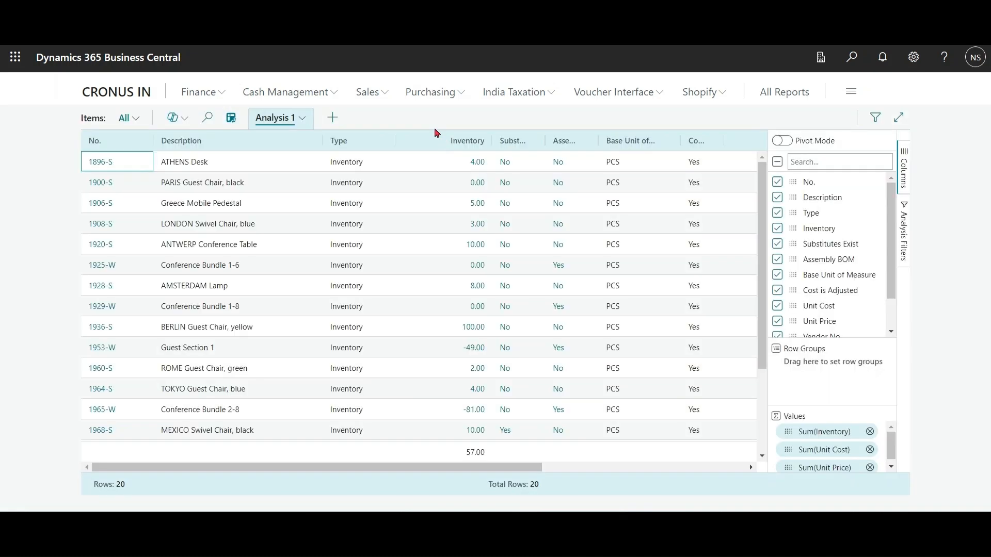
left_click(180, 124)
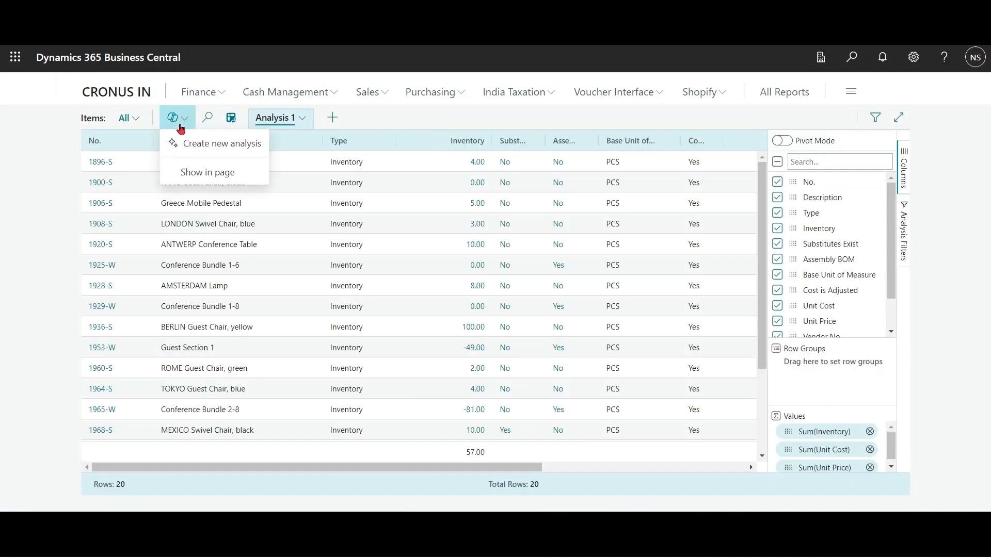
left_click(209, 150)
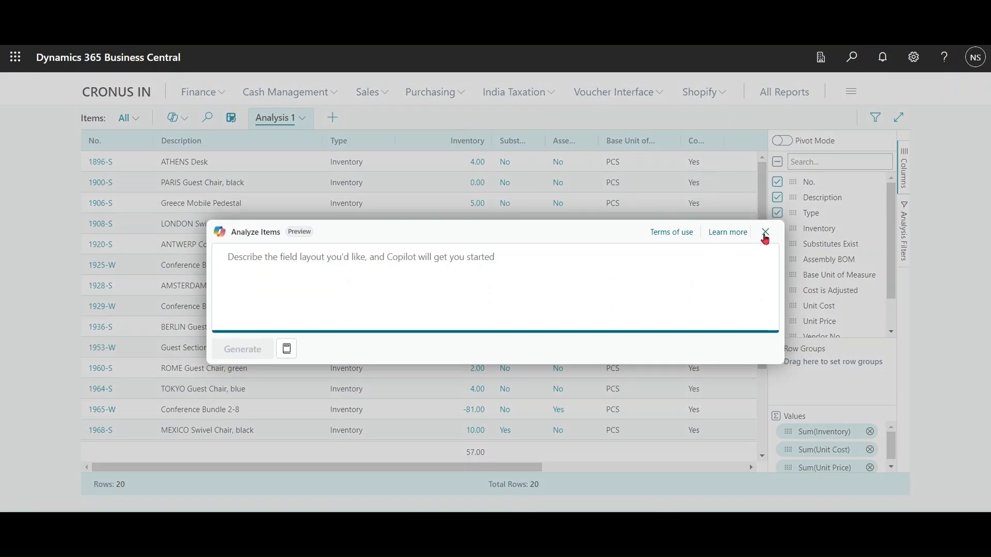
left_click(764, 235)
Step: Check the Analyze list capability's status under Copilot & AI capabilities and return to the new analysis prompt for items
left_click(851, 57)
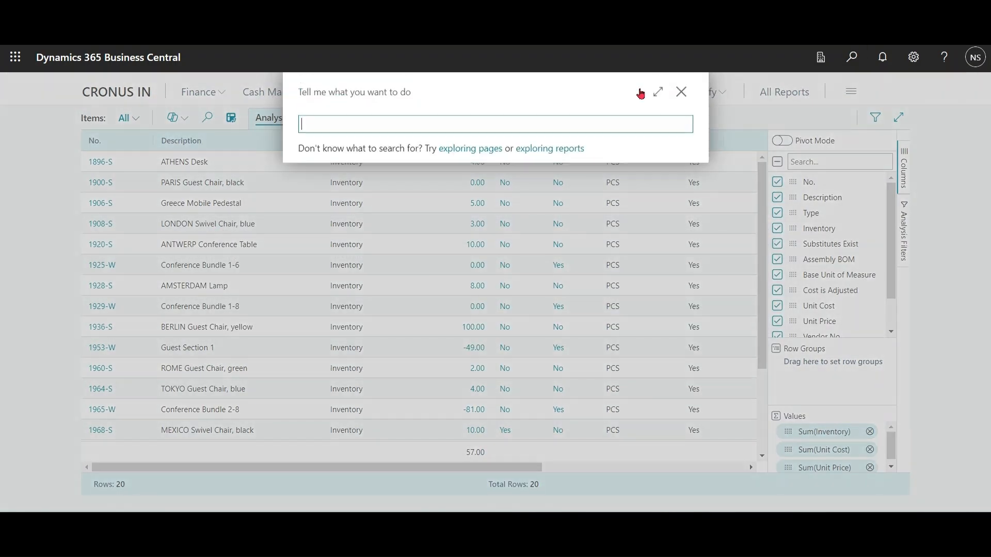
type("copilot")
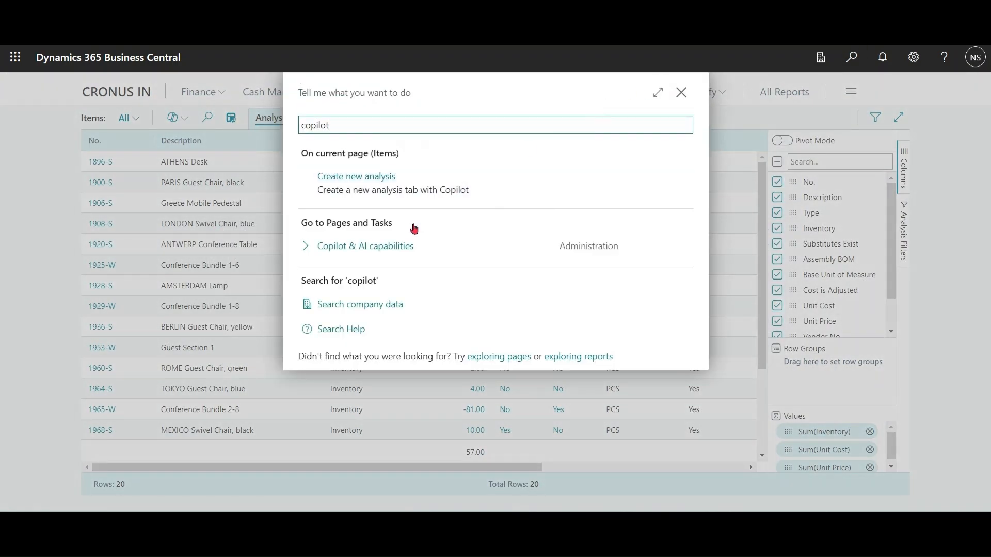
left_click(395, 247)
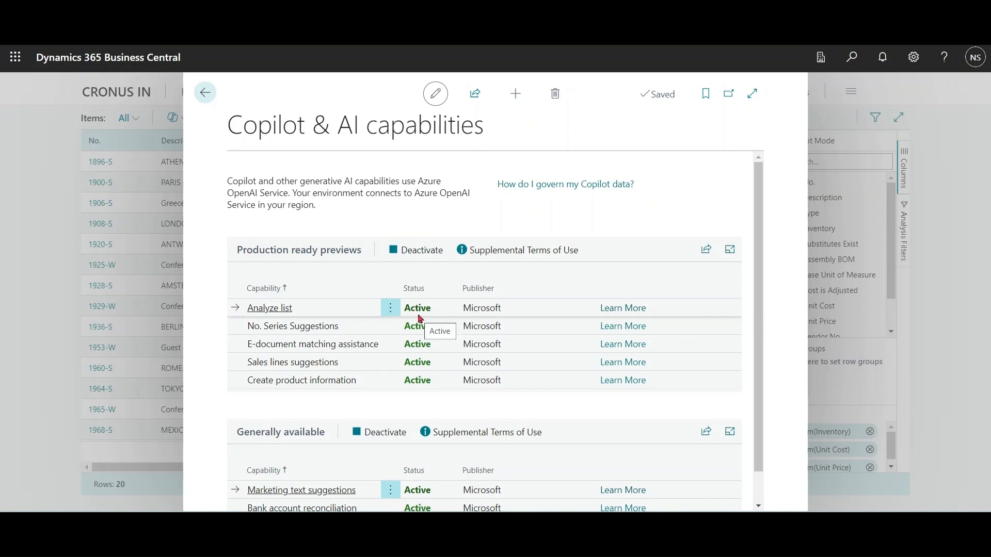
left_click(204, 93)
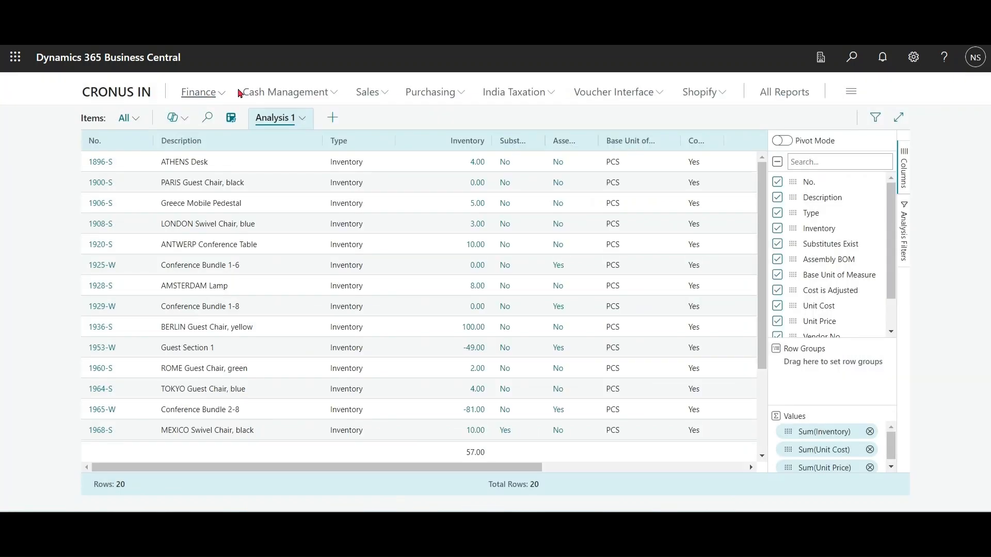
left_click(184, 123)
left_click(214, 146)
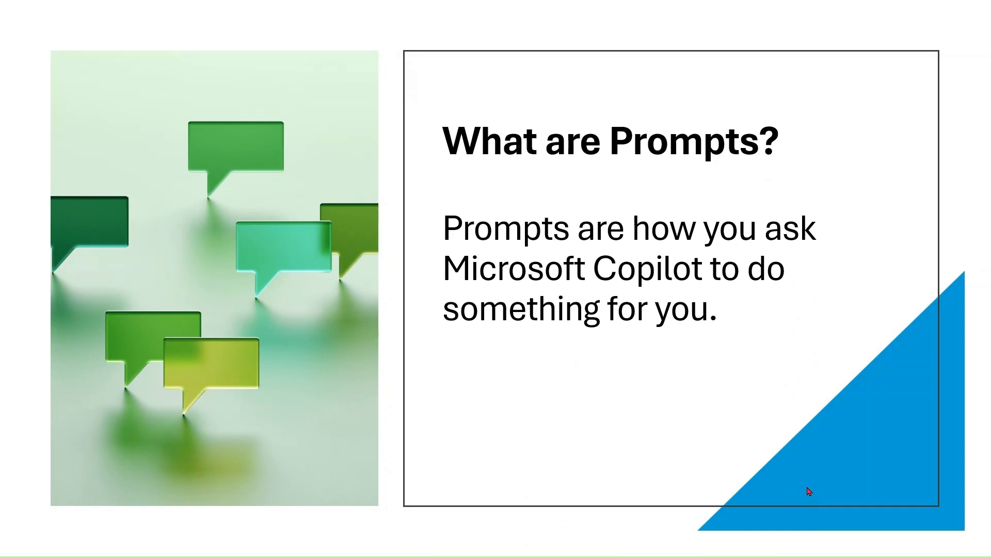
left_click(807, 489)
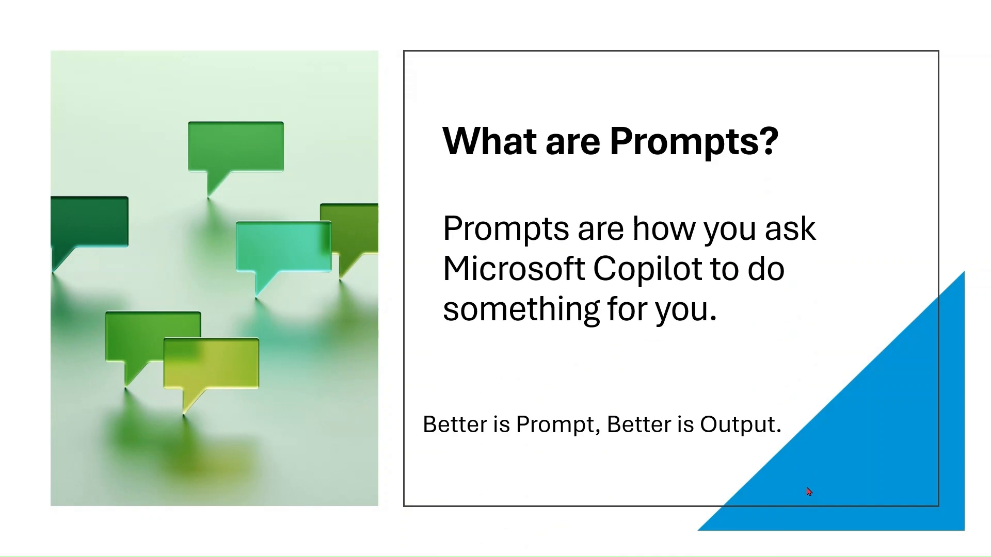
left_click(808, 491)
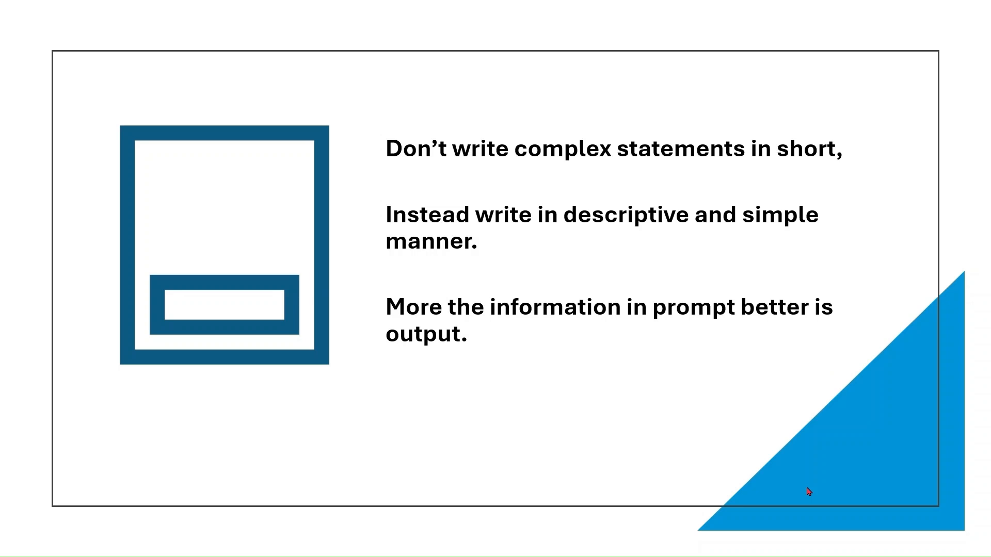
left_click(808, 492)
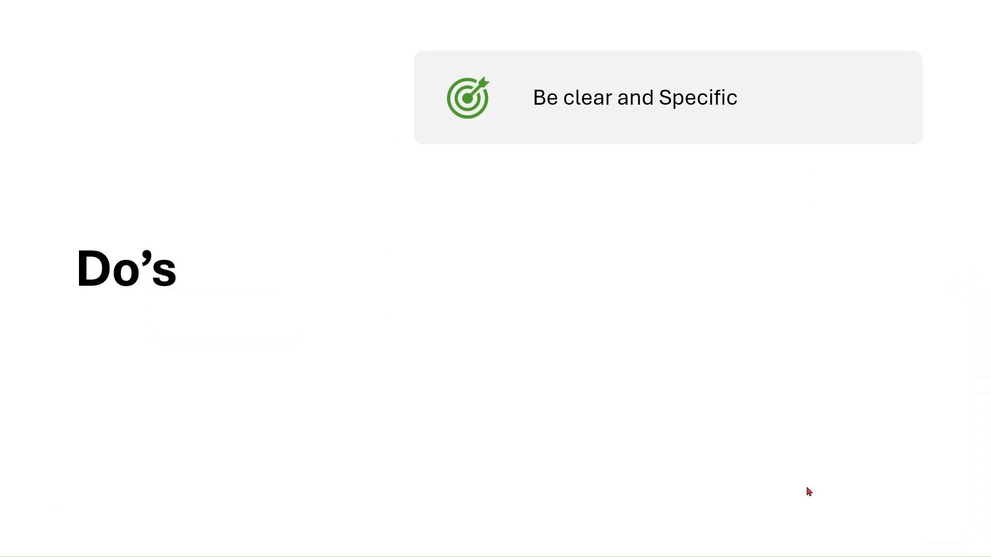
left_click(809, 491)
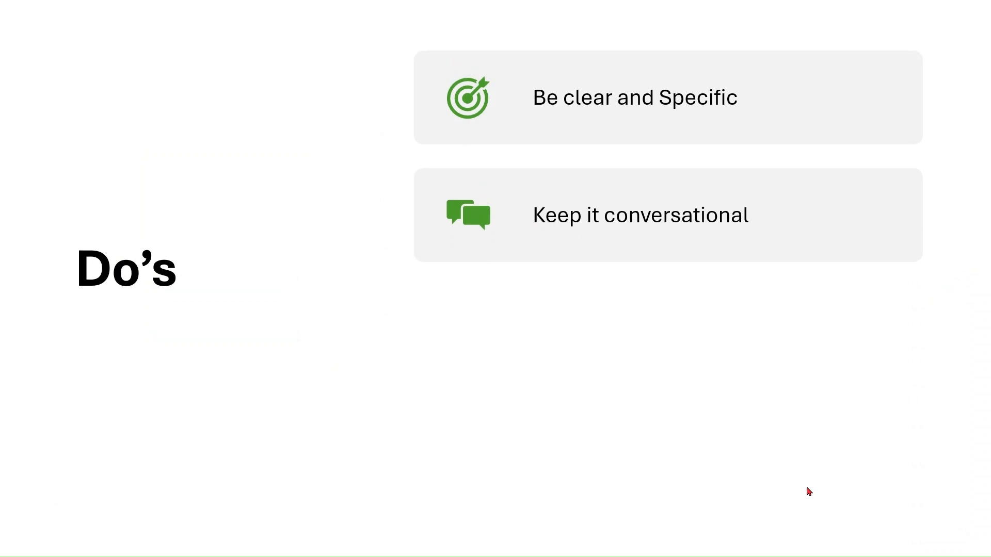
left_click(807, 489)
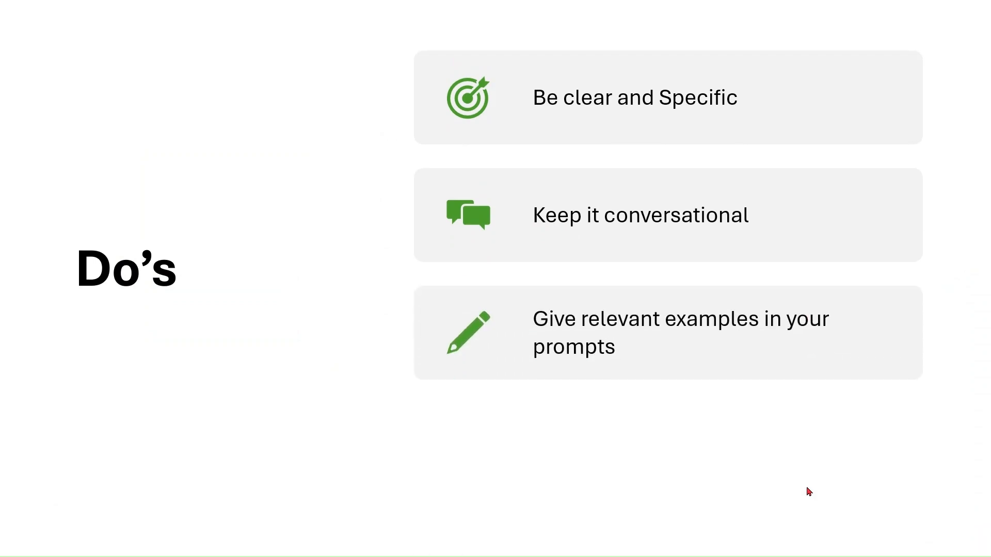
left_click(808, 491)
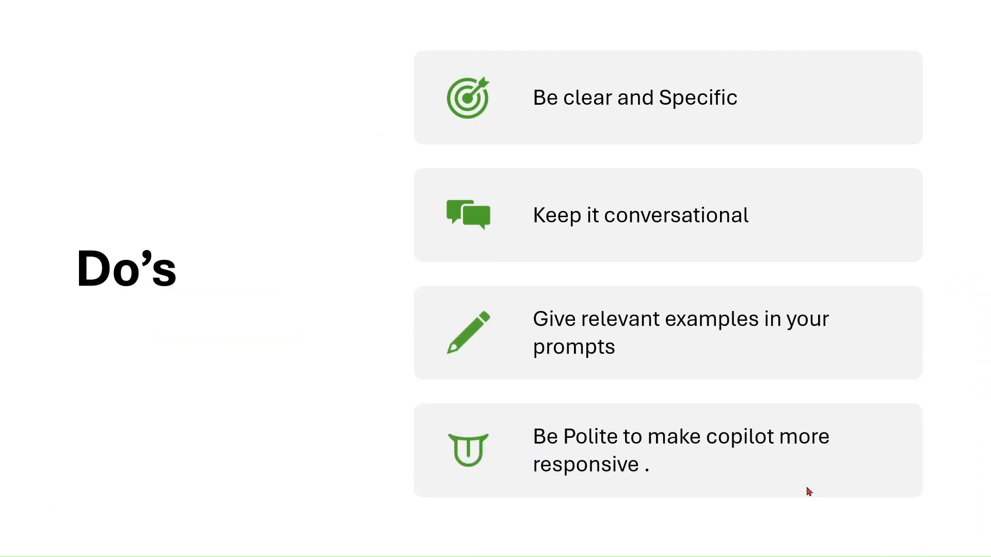
left_click(809, 491)
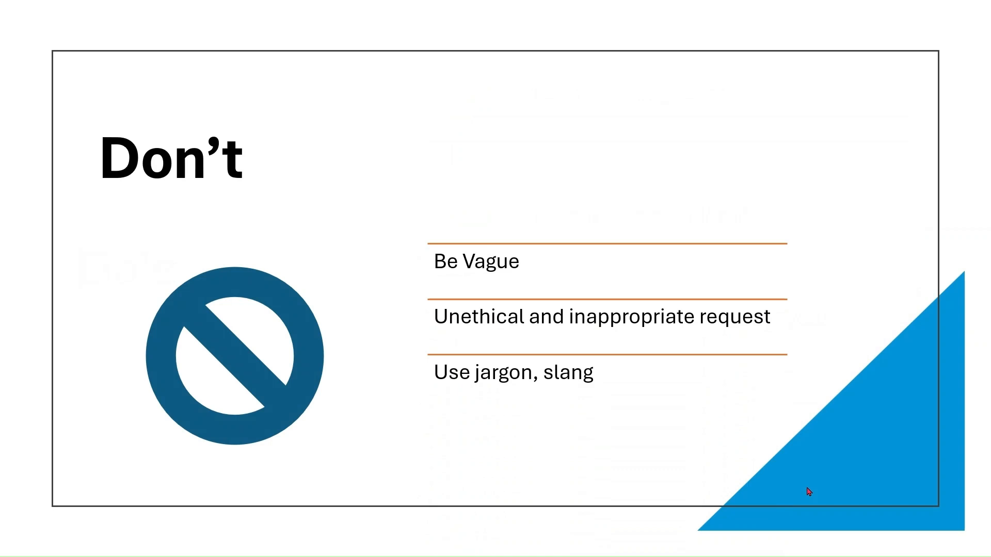
left_click(809, 491)
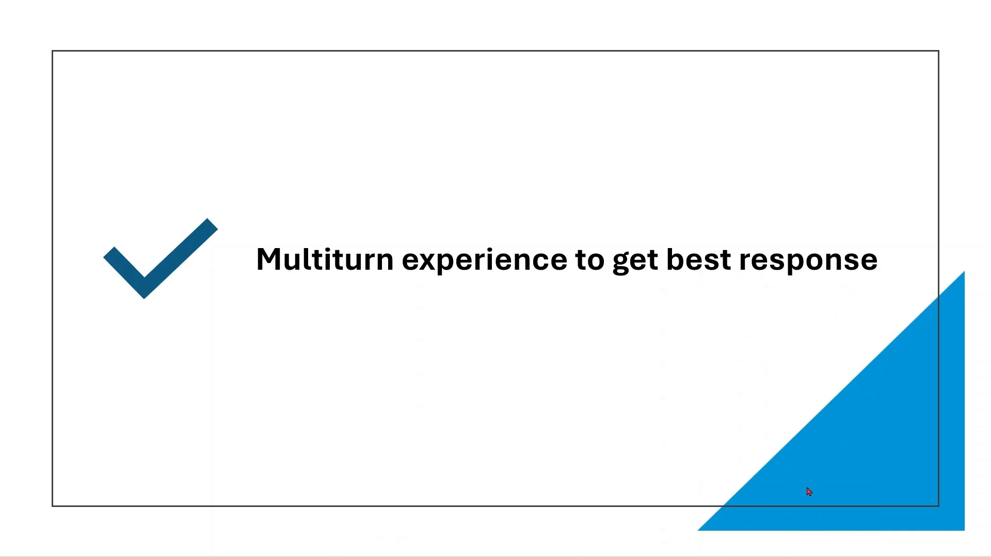
left_click(809, 492)
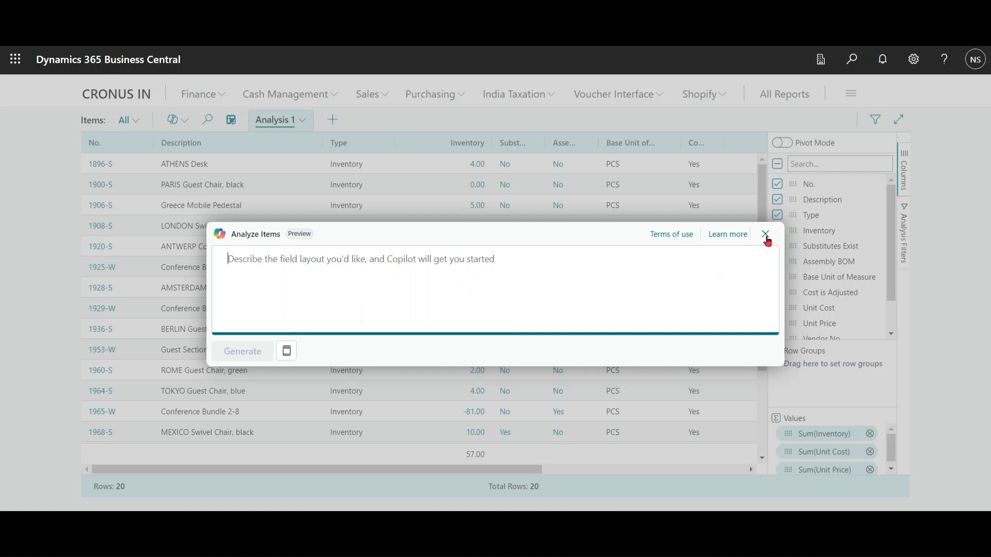
Step: Dismiss the empty analysis prompt and widen the Substitutes Exist and Assembly BOM columns to fit their full headings
left_click(765, 233)
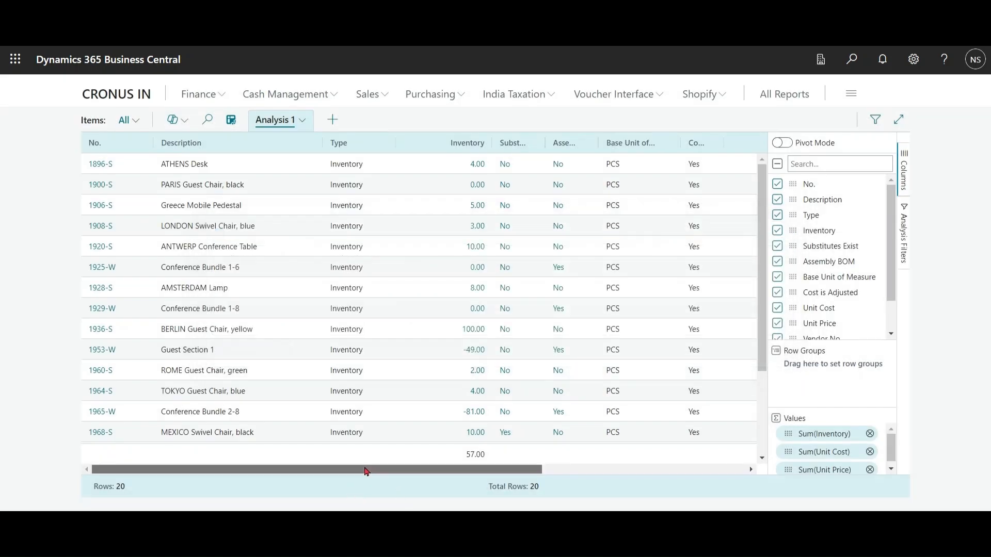
left_click_drag(365, 471, 442, 472)
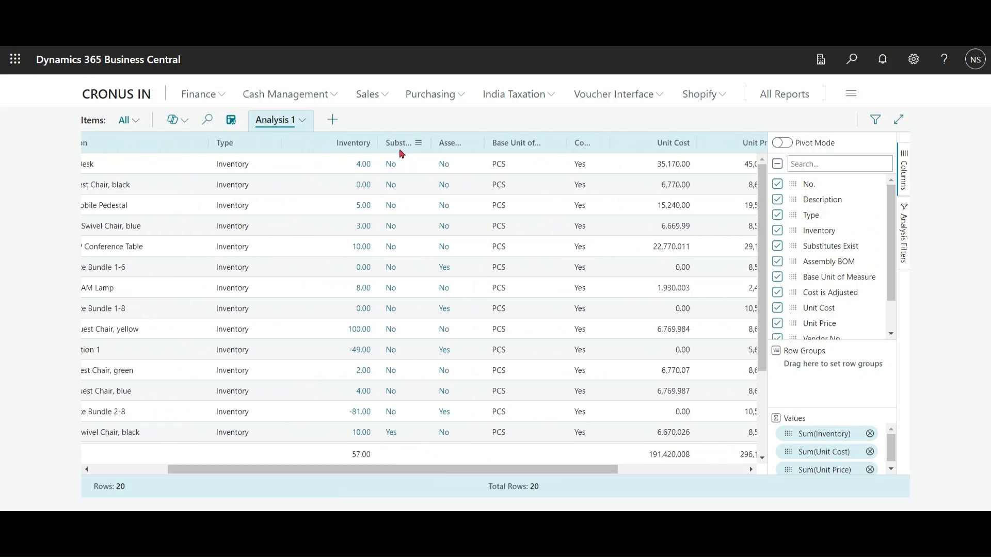
double_click(430, 144)
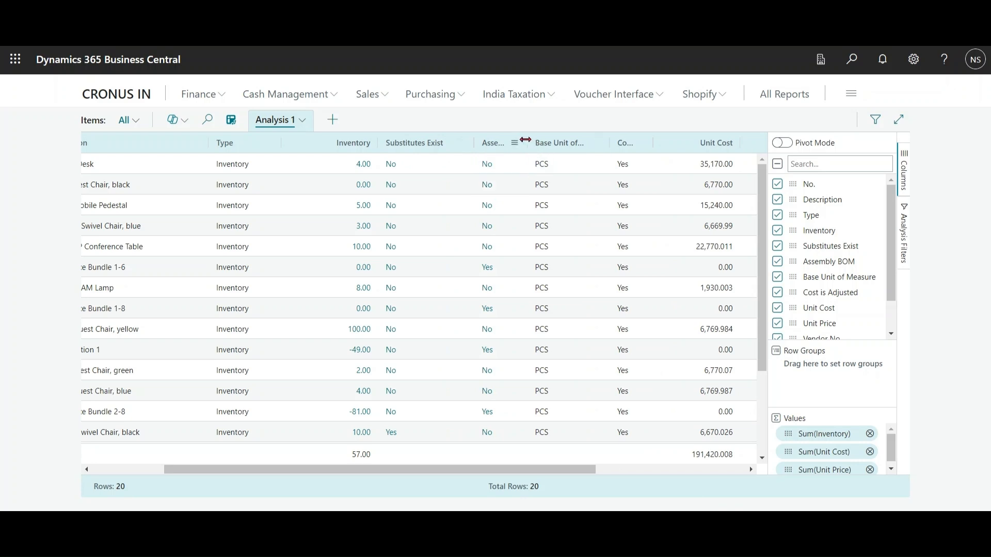
double_click(528, 144)
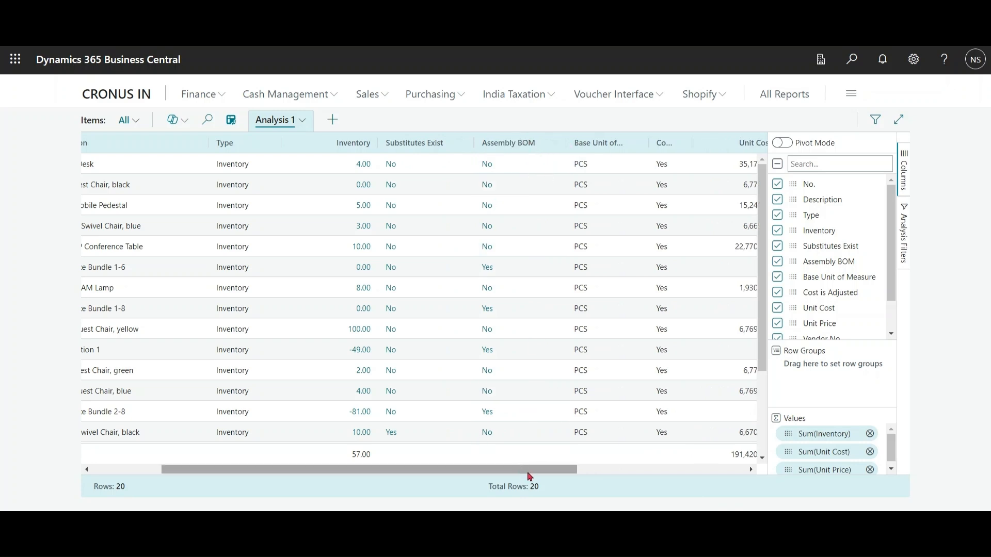
left_click_drag(529, 471, 443, 475)
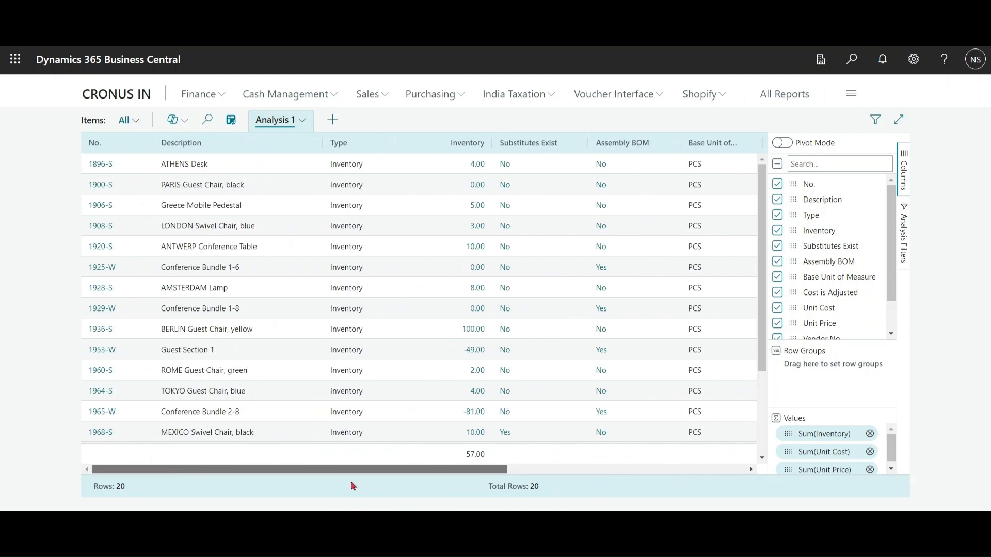
Step: Have Copilot generate a new item analysis from the prompt "show me negative inventory items in Desc"
left_click(188, 129)
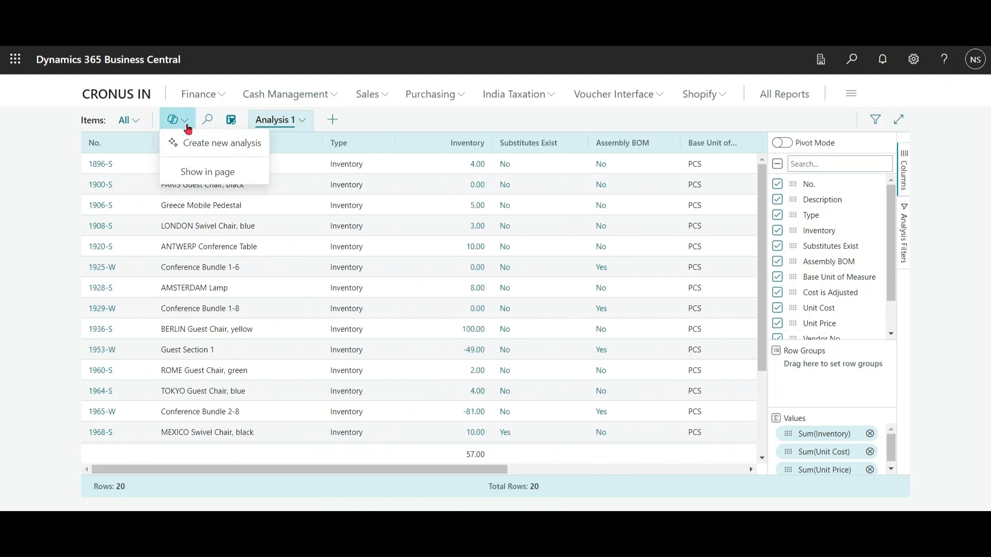
left_click(217, 147)
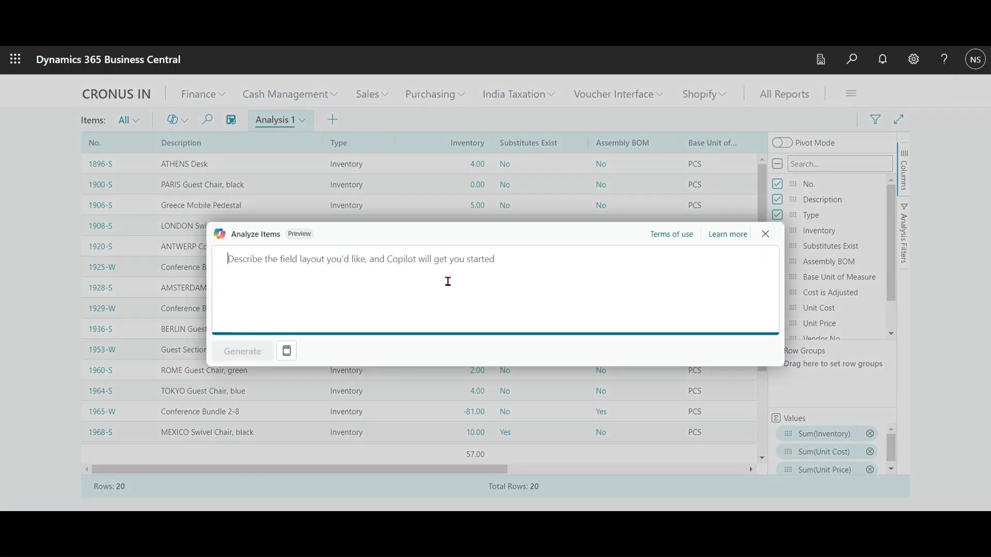
type("show me negative")
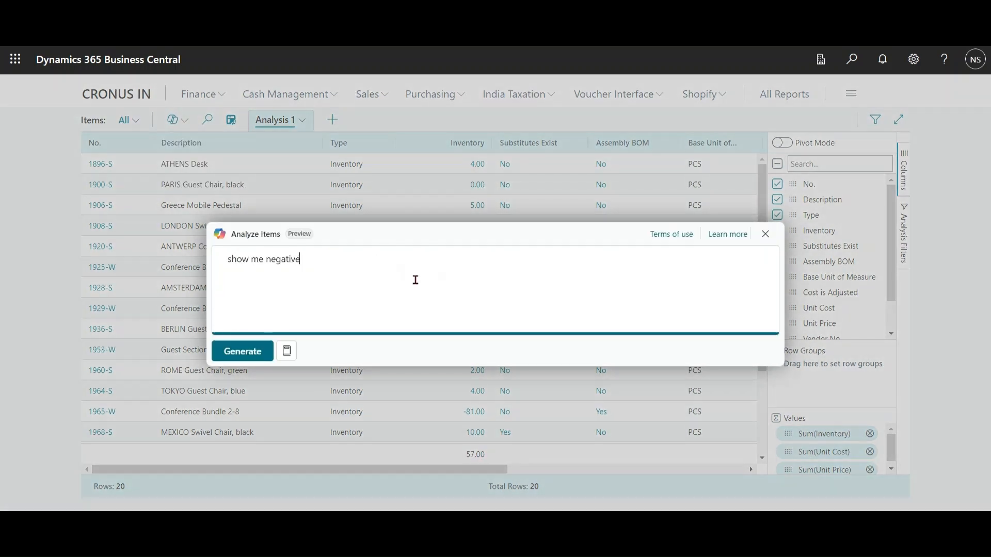
type(" inventory items in Desc")
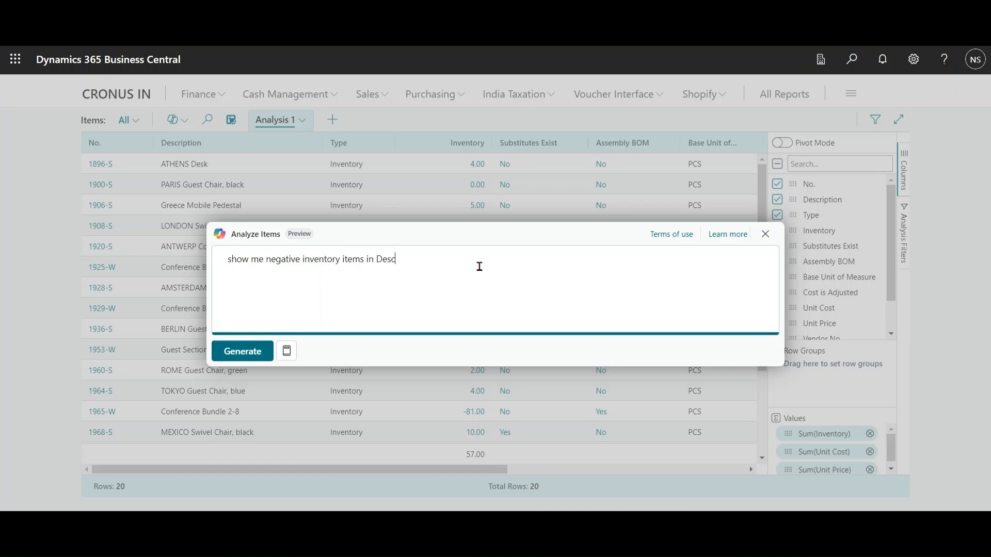
left_click(242, 356)
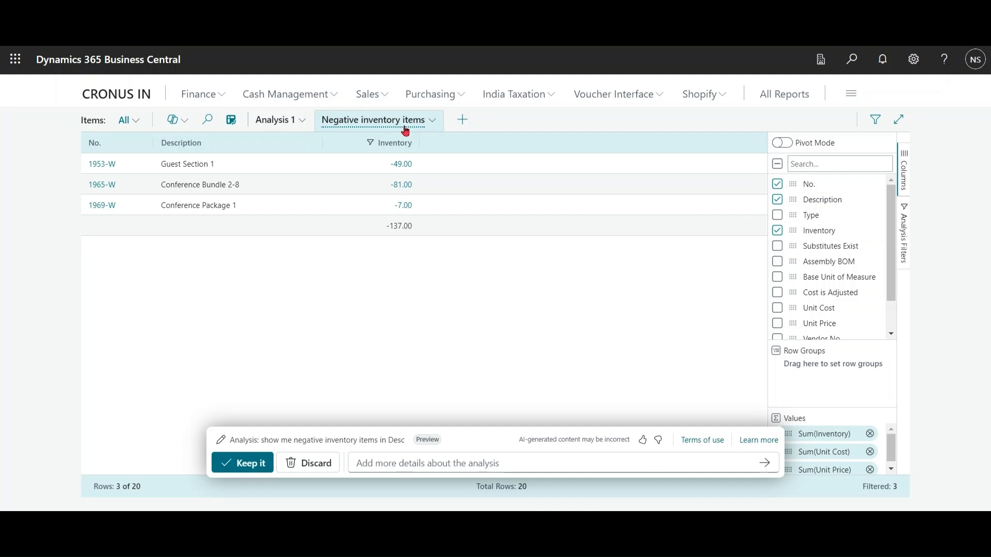
Step: Change the sort wording in the analysis prompt from Desc to "ASC", regenerate the negative inventory analysis and keep it
left_click(222, 445)
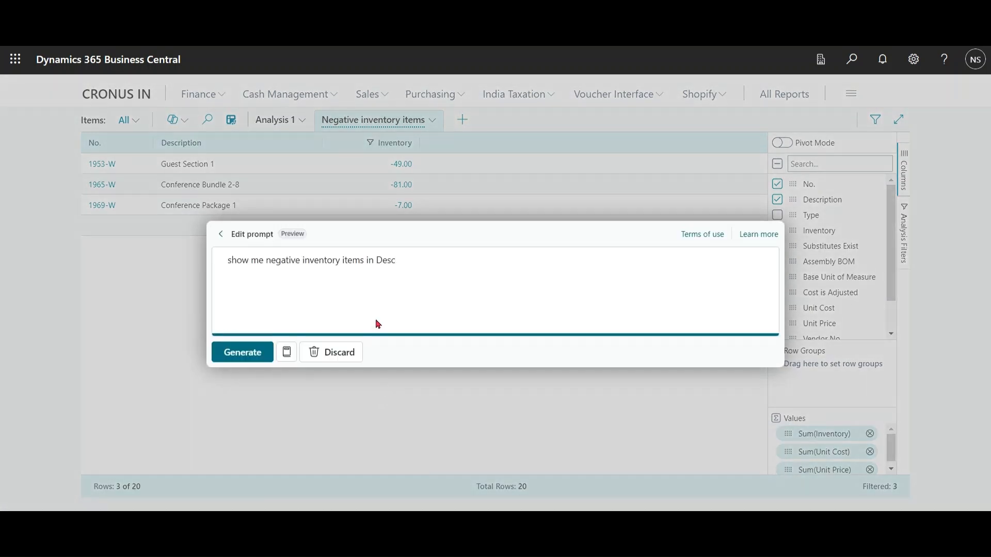
double_click(386, 262)
type("ASC")
left_click(249, 353)
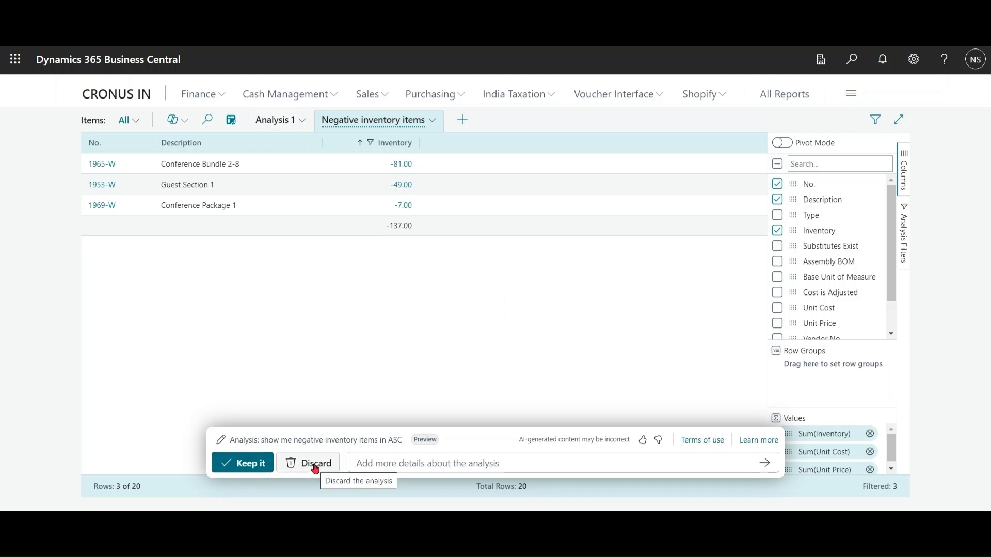
left_click(250, 467)
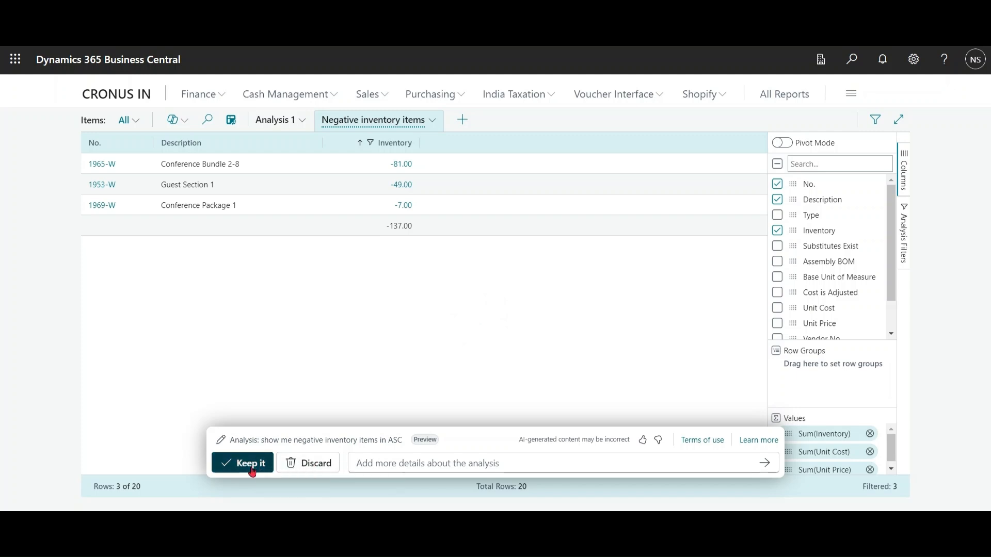
Step: From Analysis 1, have Copilot generate a new item analysis from the prompt "Group by Substitute"
left_click(277, 124)
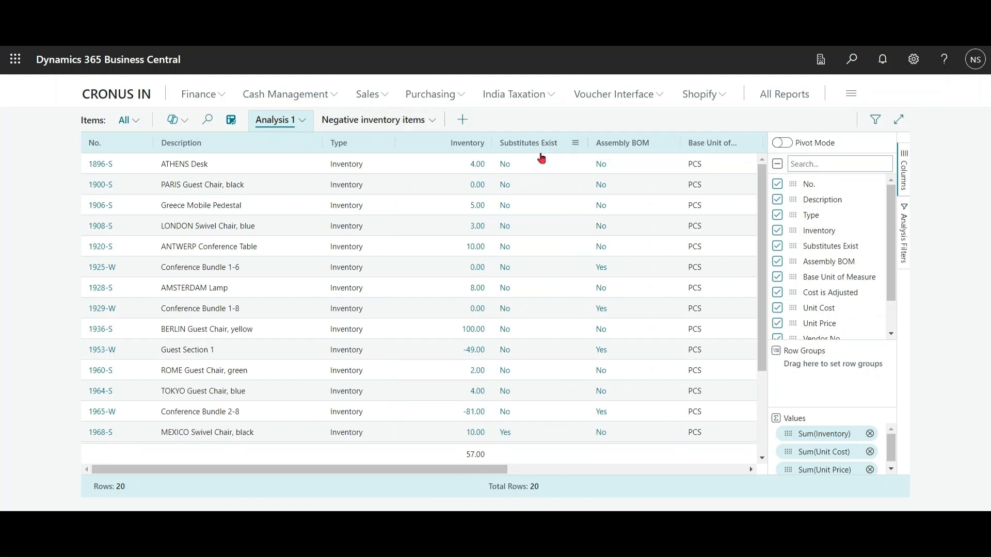
scroll(763, 206, "down", 3)
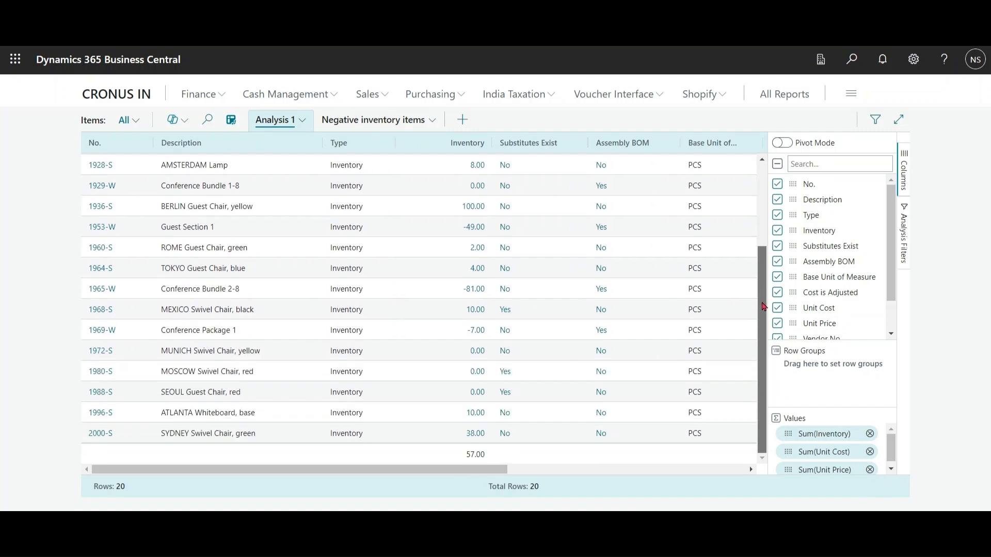
scroll(763, 207, "up", 3)
left_click(186, 121)
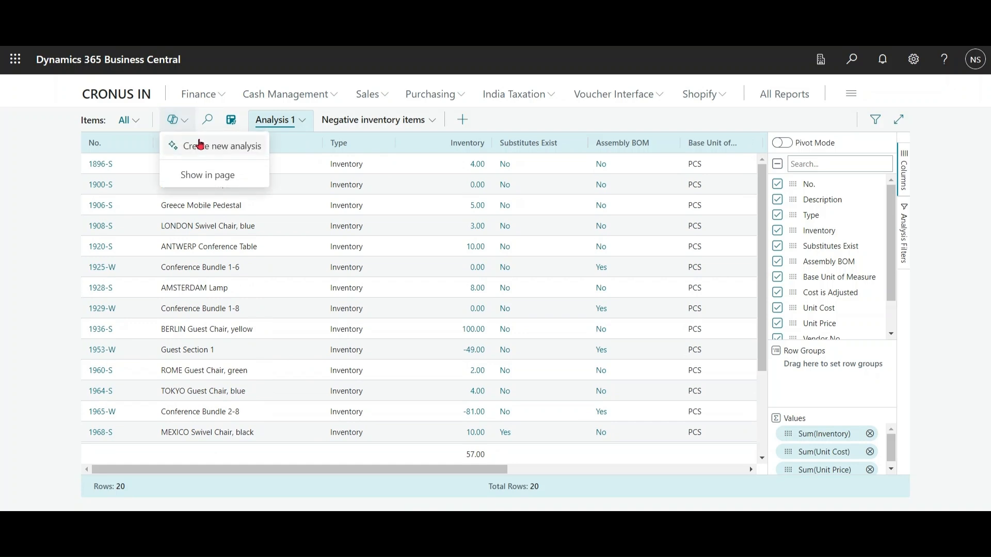
left_click(203, 147)
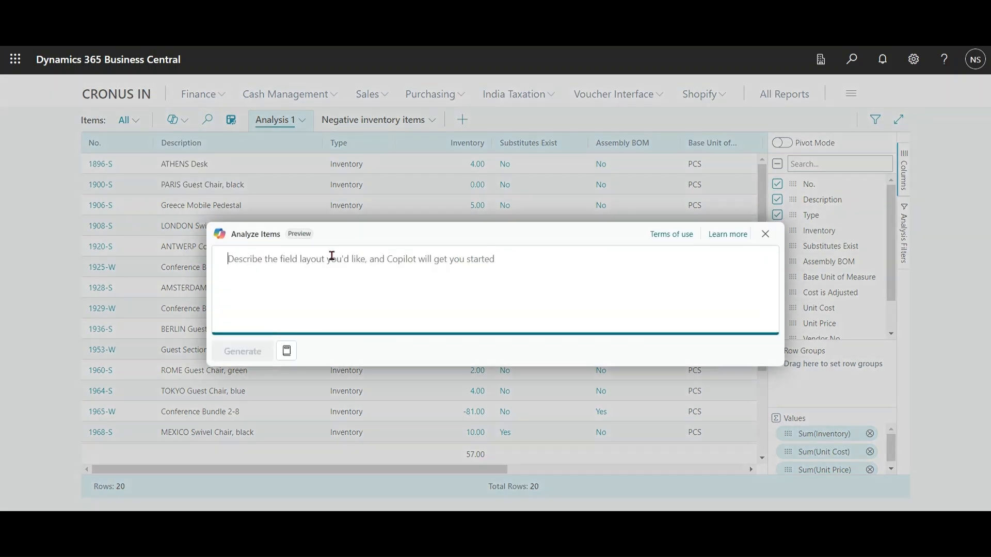
type("Group by Substitute")
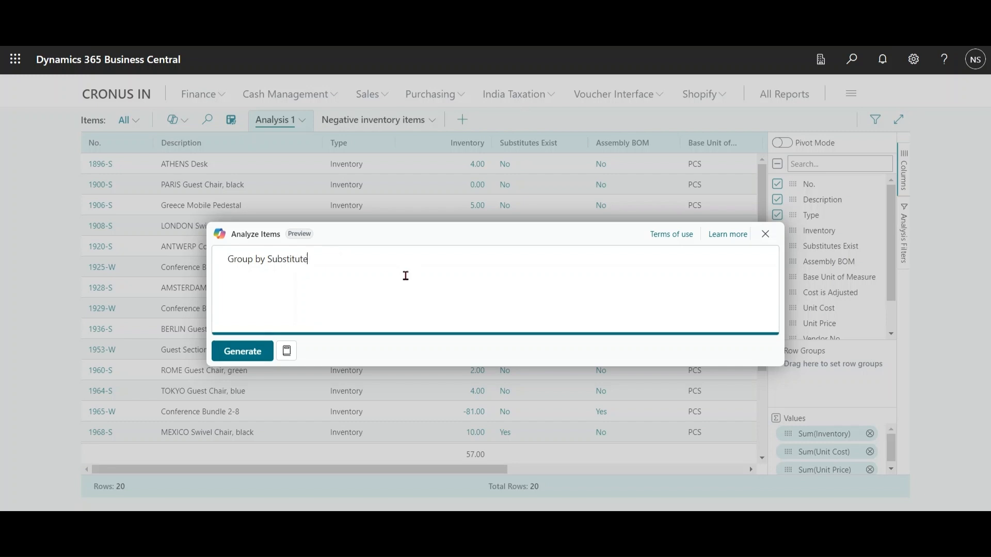
left_click(257, 354)
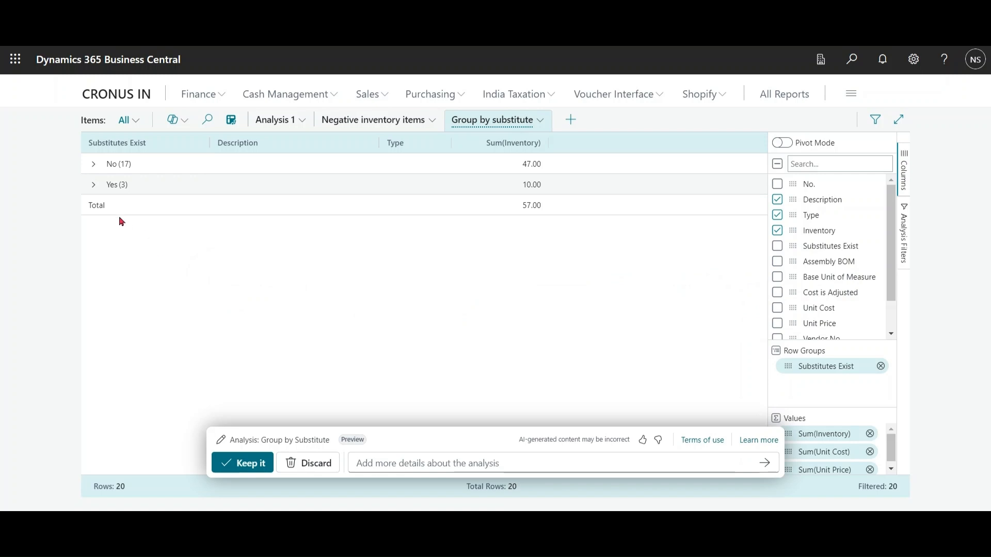
Step: Inspect the items inside the No and Yes groups of Substitutes Exist, collapsing each group again
left_click(96, 172)
left_click(95, 171)
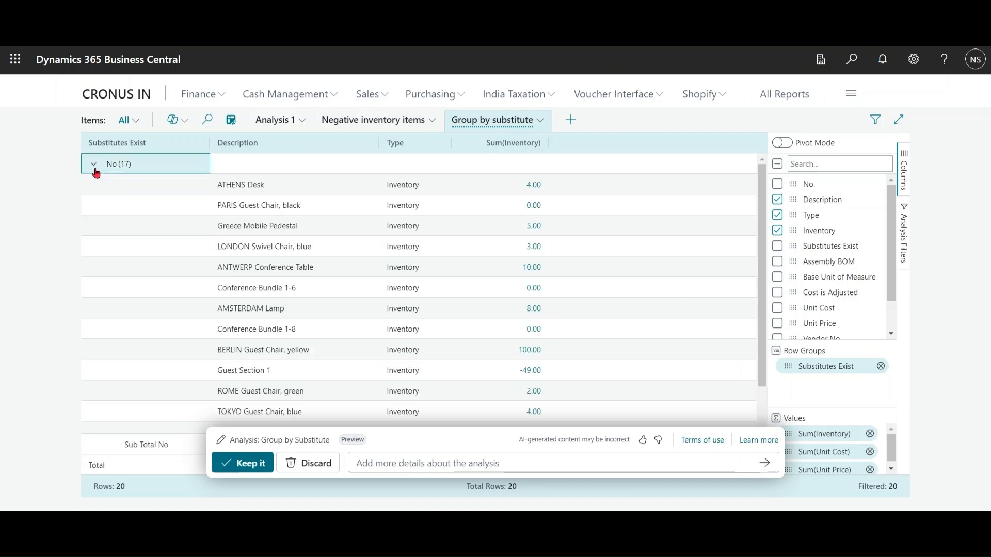
left_click(95, 170)
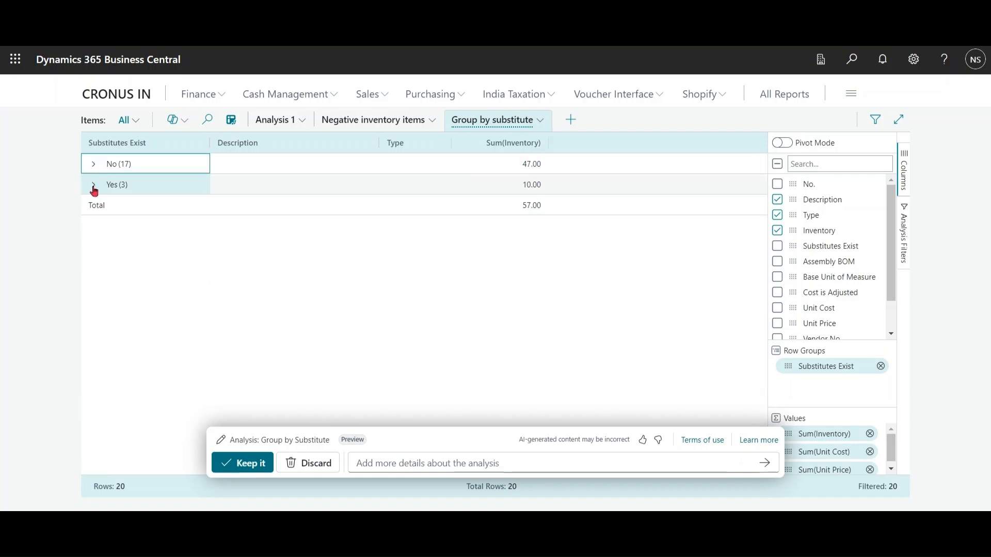
left_click(94, 189)
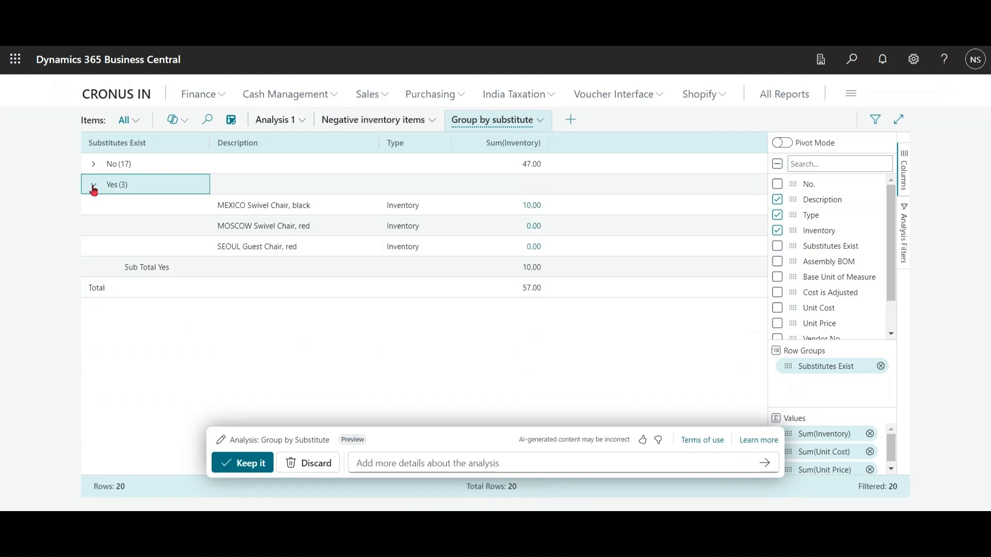
left_click(94, 189)
Step: Refine the Group by substitute analysis with the additional detail "exclude items where there is substitute exist"
left_click(434, 465)
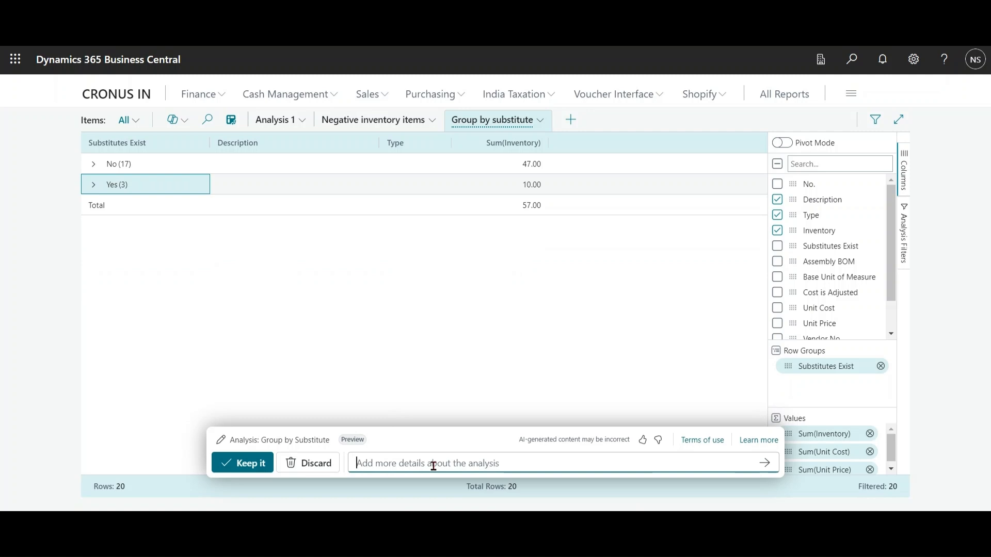
type("exclu")
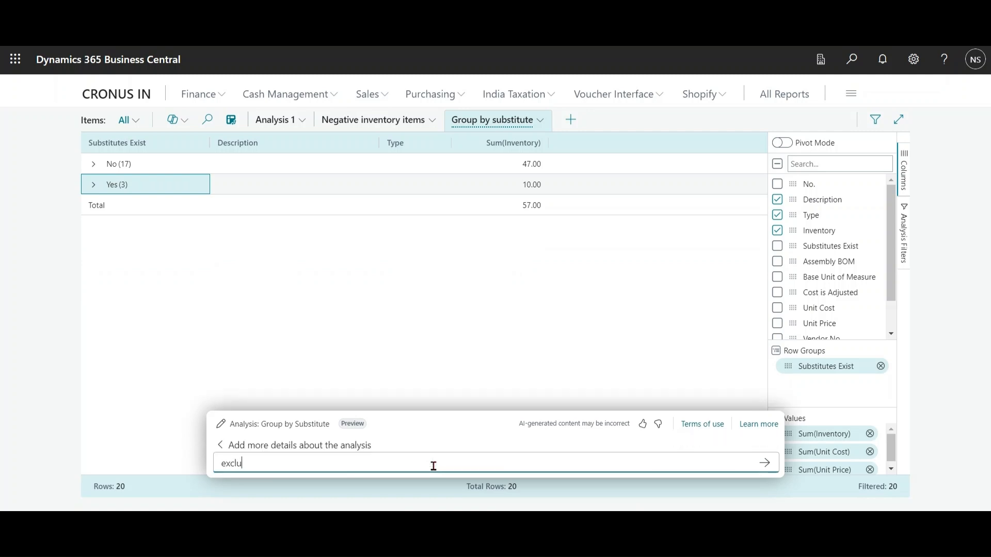
type("de items where there is subs")
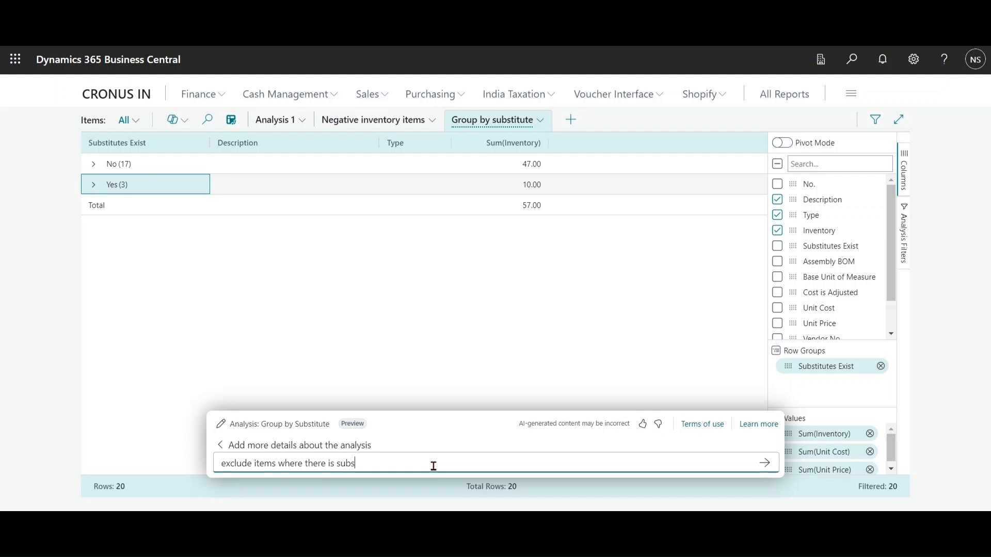
type("titute exist")
key("BackSpace")
key("BackSpace")
key("BackSpace")
type("ist")
left_click(765, 464)
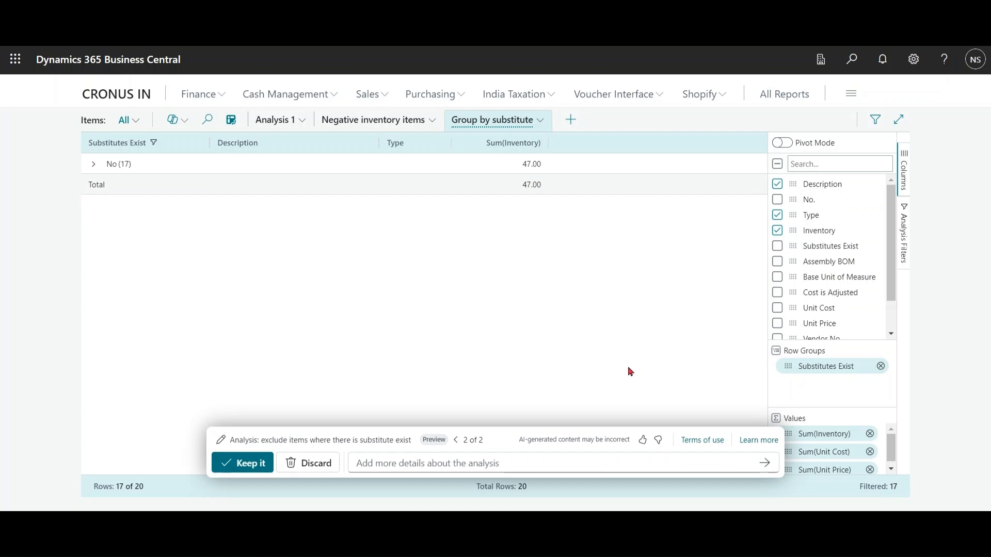
Step: Compare the original Group by substitute version with the refined second version and keep the refined one
left_click(457, 444)
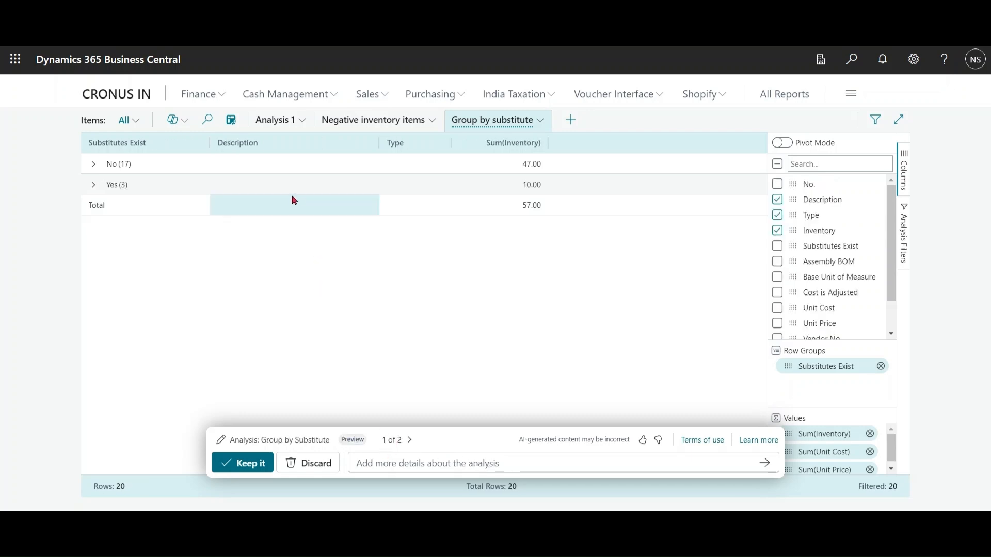
left_click(409, 441)
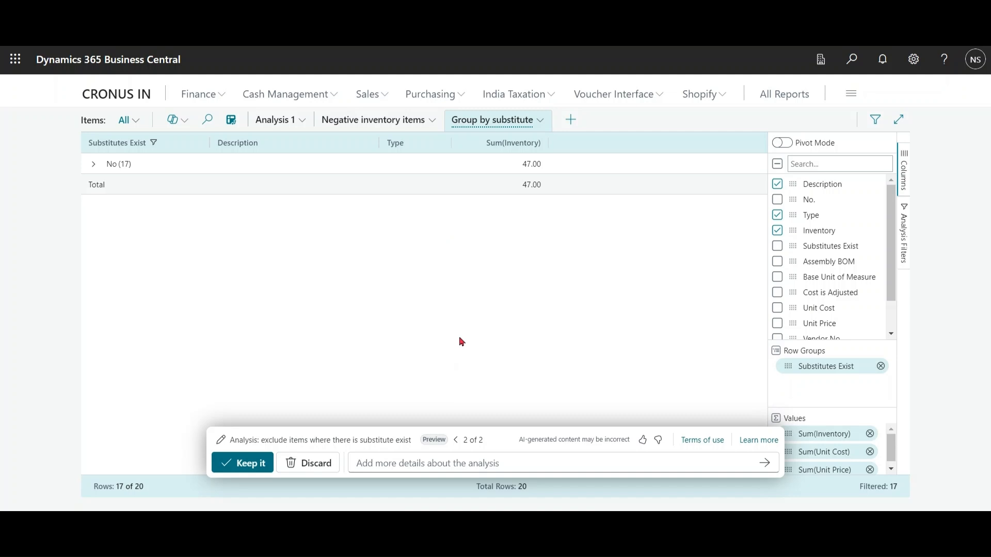
left_click(248, 470)
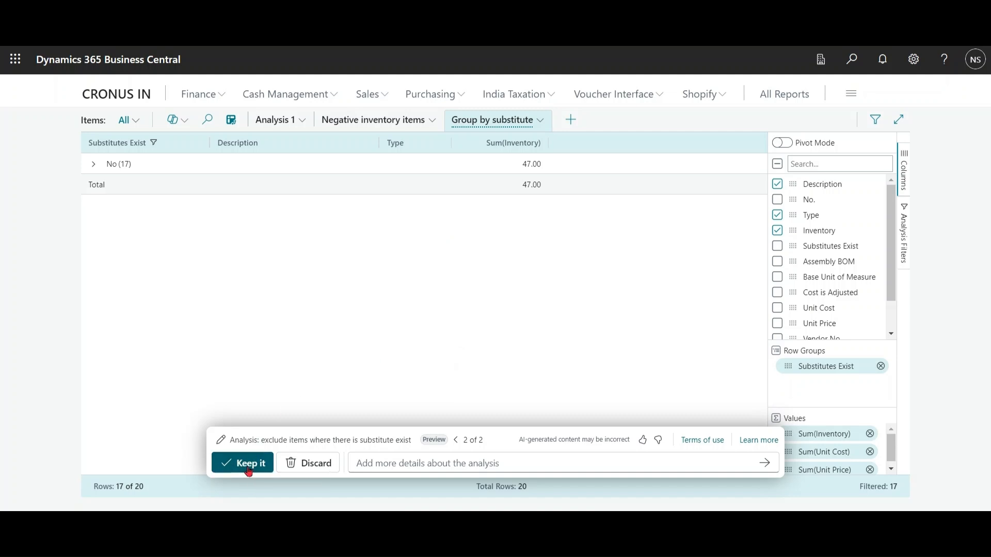
Step: From Analysis 1, use the prompt guide's pivot suggestion to generate a new item analysis with "Pivot on Vendor"
left_click(265, 124)
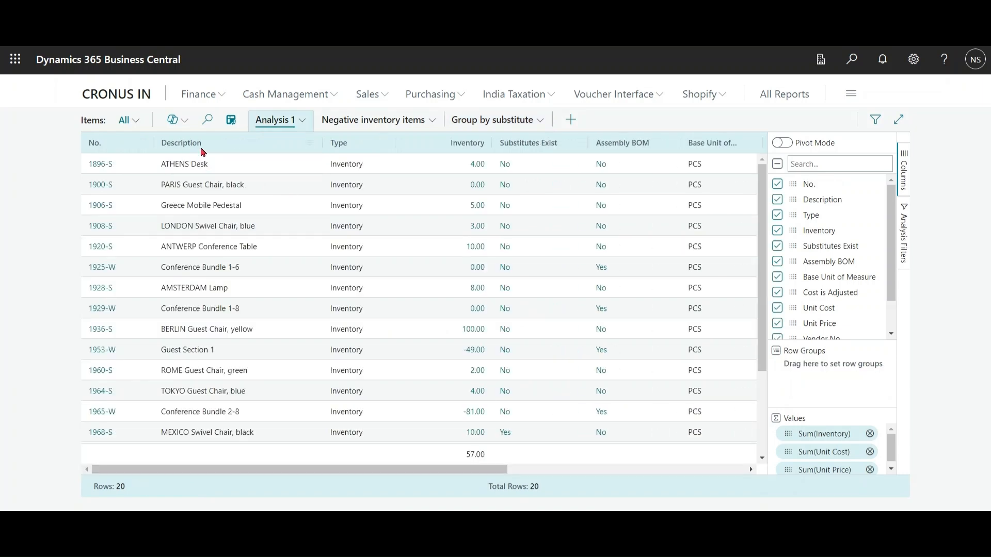
left_click(185, 125)
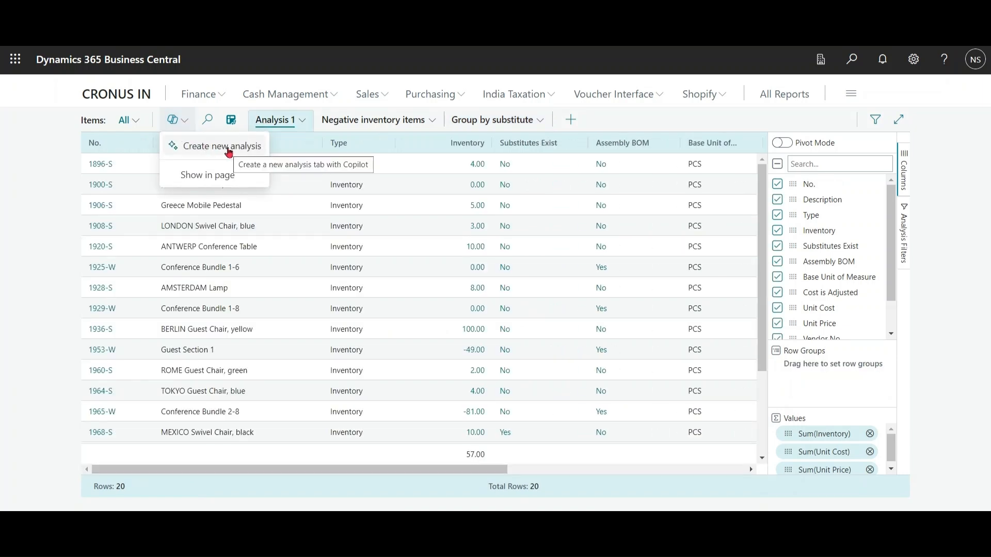
left_click(228, 150)
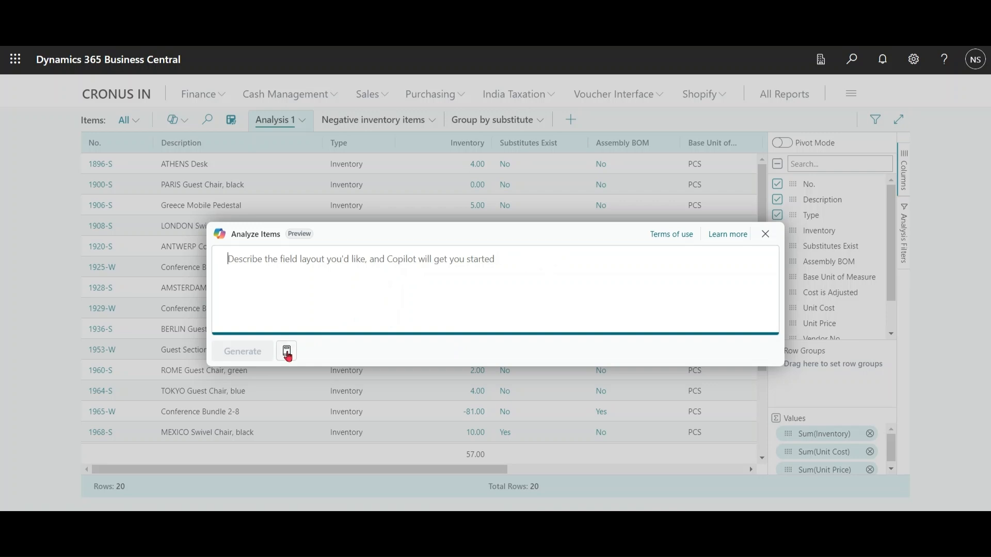
left_click(287, 353)
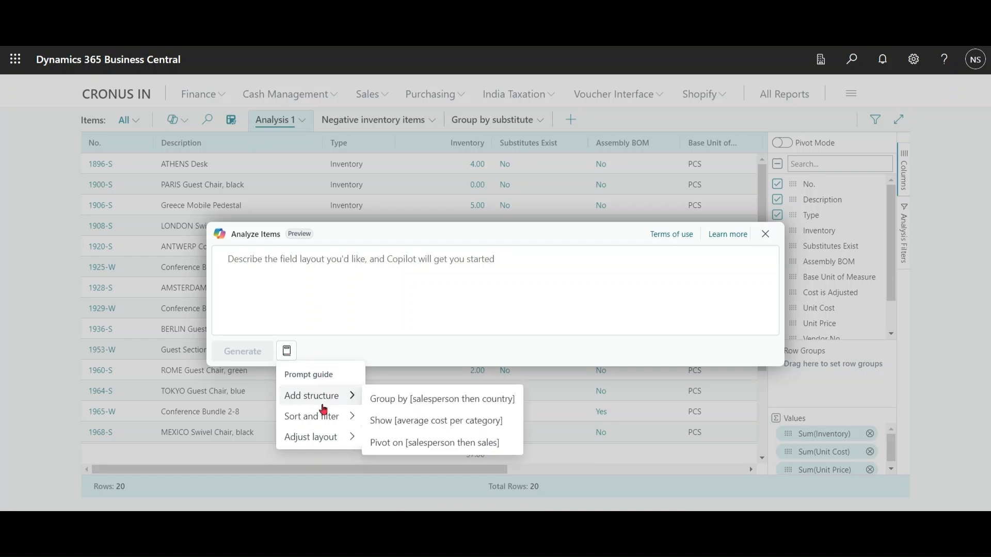
mouse_move(330, 437)
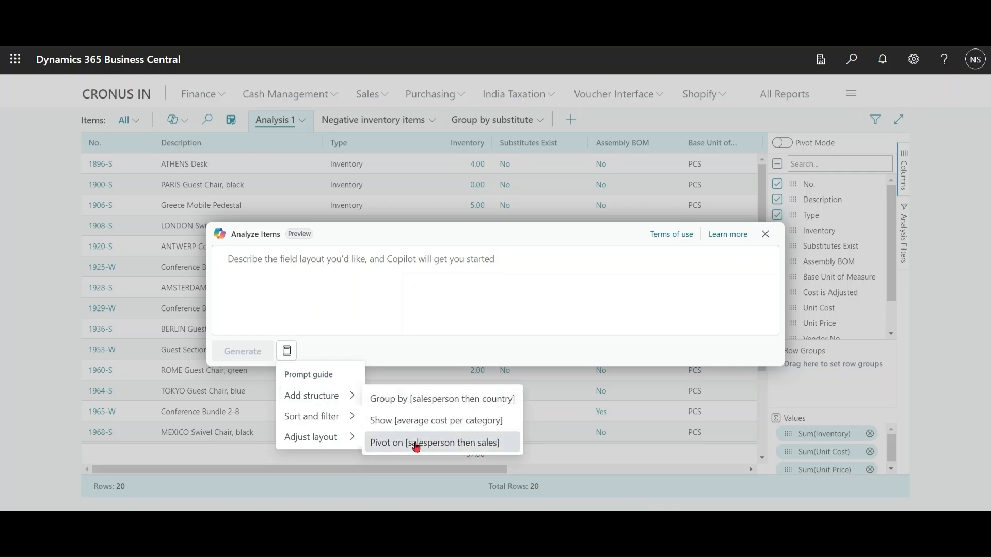
left_click(414, 444)
type("Vendor")
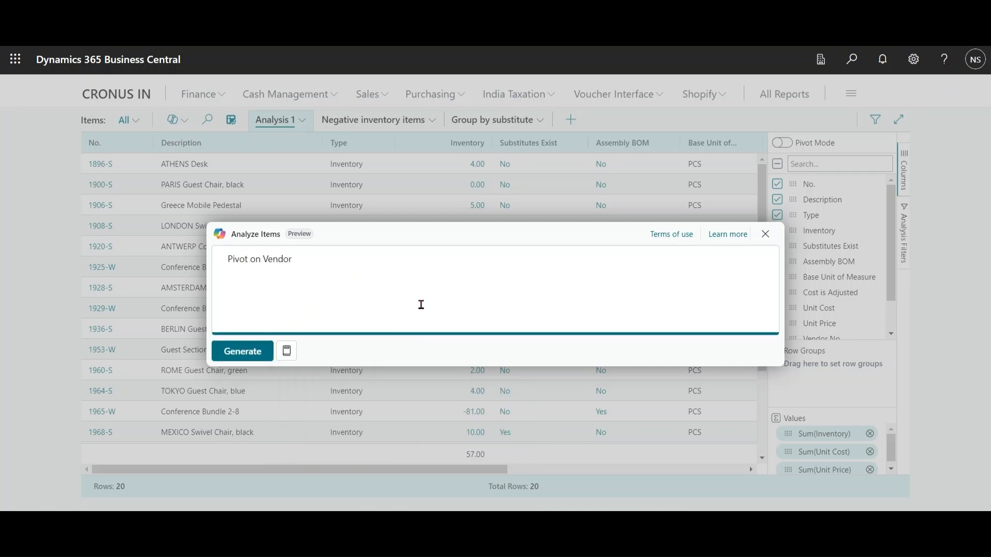
left_click(243, 353)
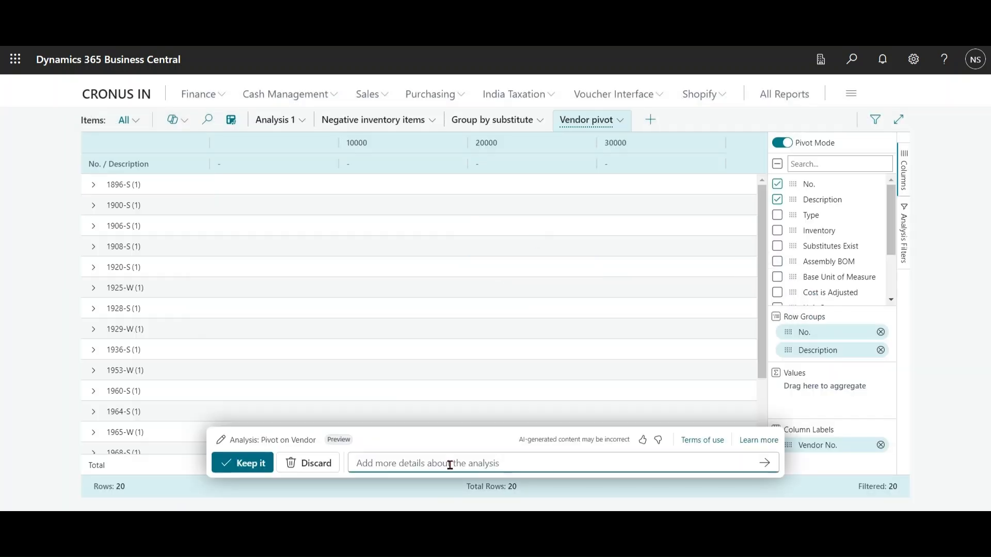
Step: Close Copilot's review of the Vendor pivot analysis and delete that analysis from the Items list
left_click(315, 472)
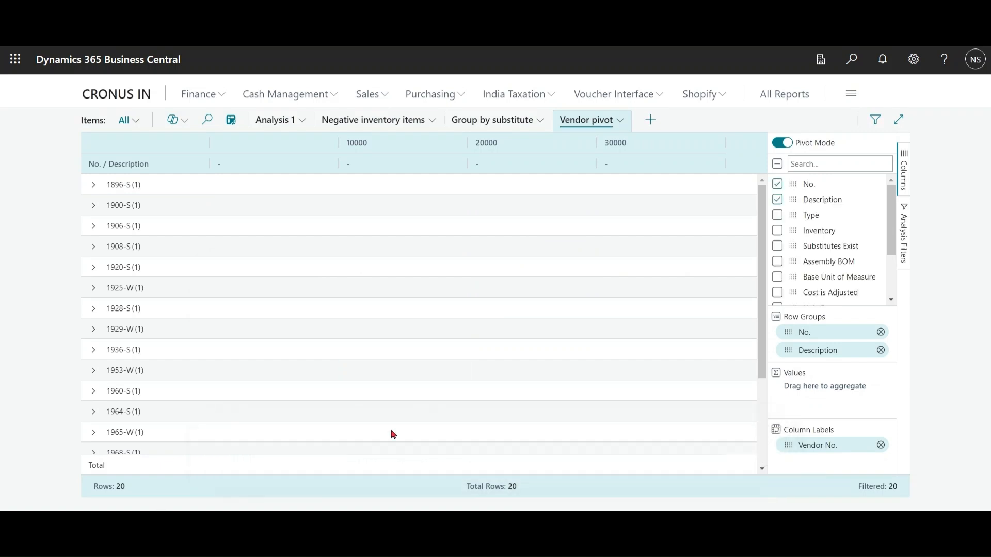
left_click(622, 123)
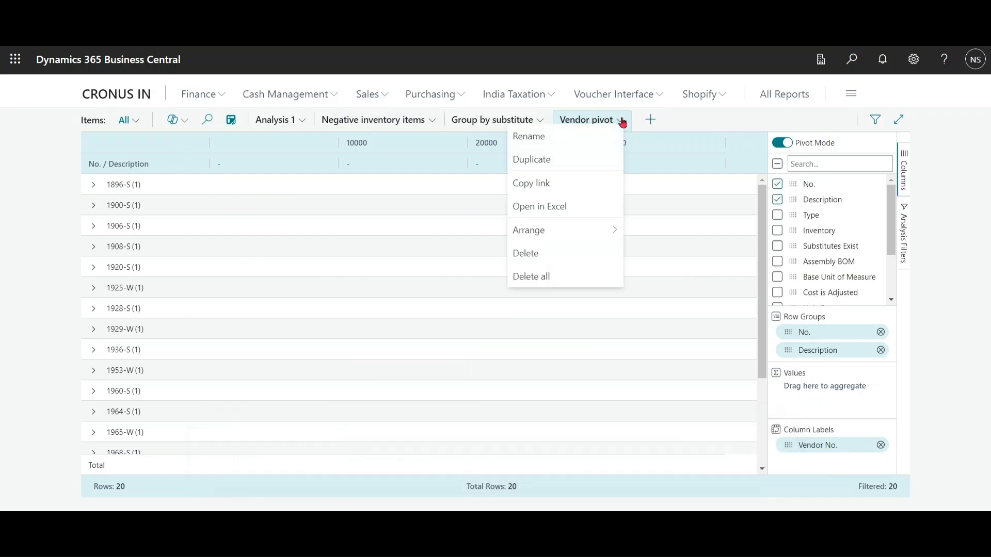
left_click(556, 262)
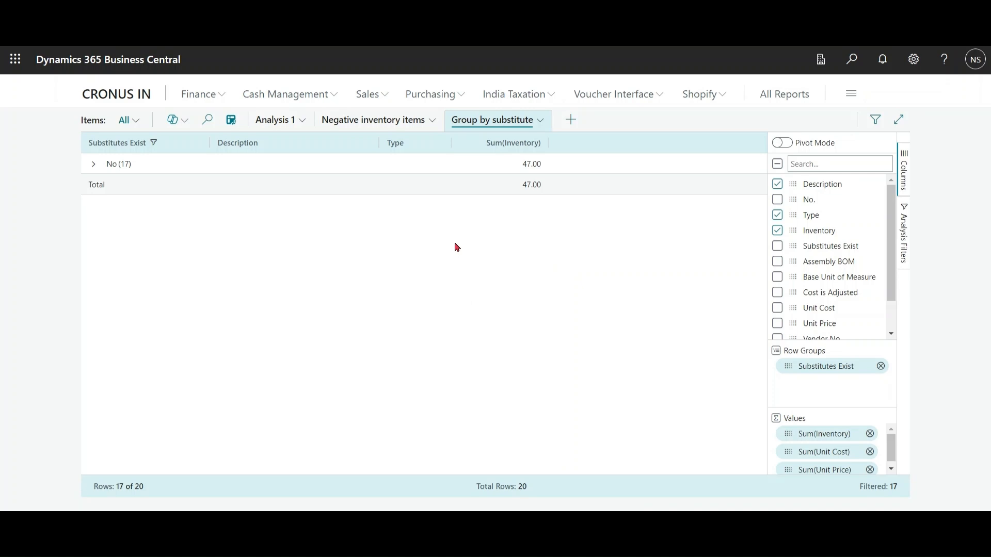
Step: Try to generate a new item analysis with Copilot from the prompt "can you show me pivot table"
left_click(182, 126)
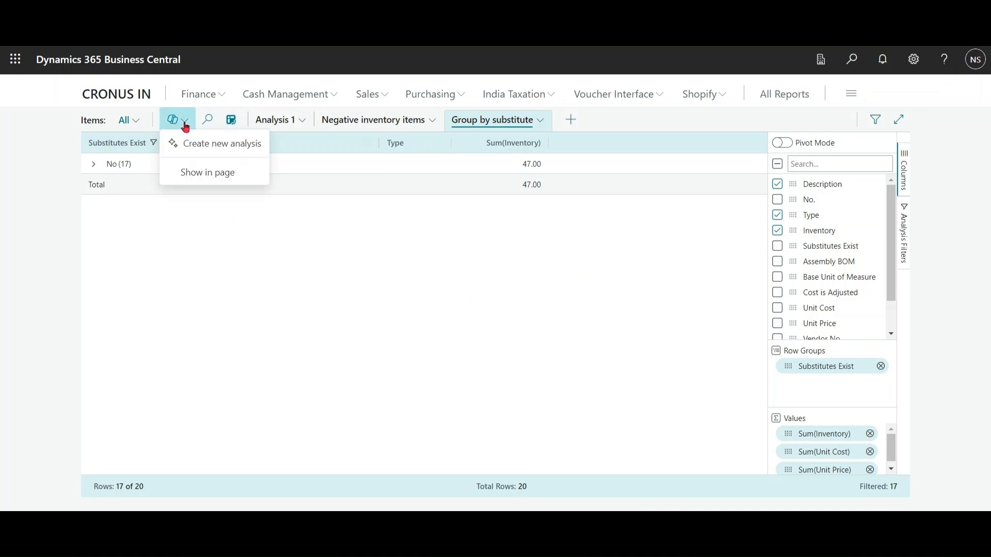
left_click(196, 142)
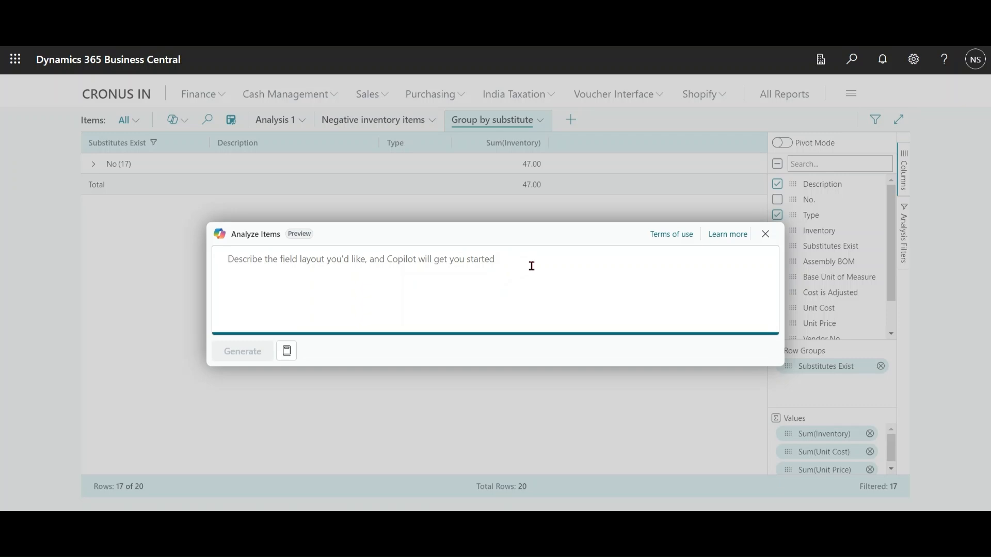
type("can you show me ")
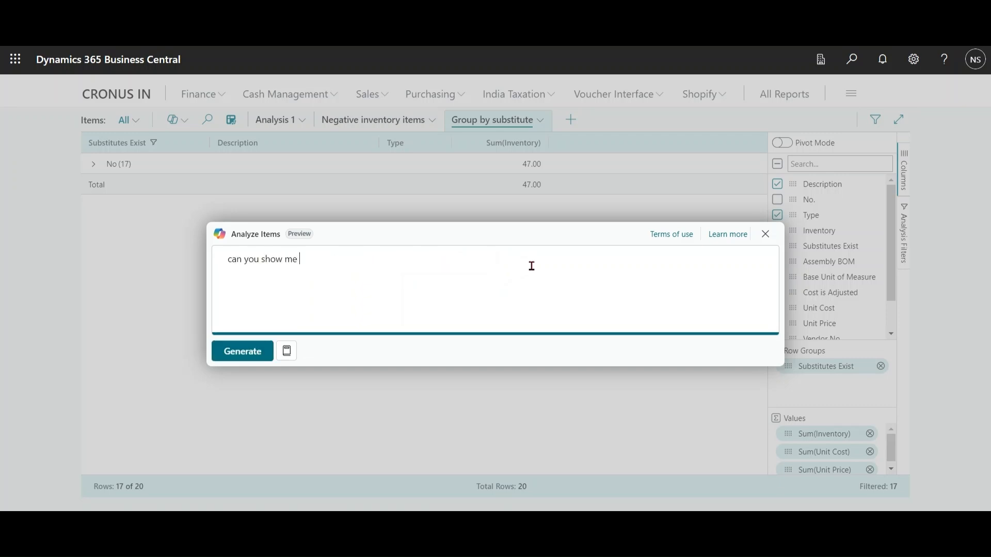
type("pivot table")
left_click(250, 355)
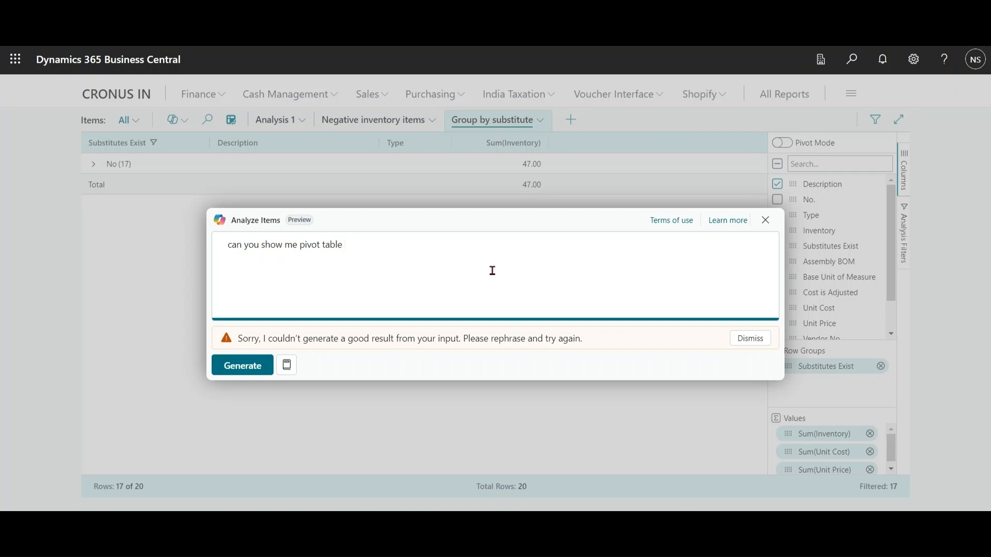
Step: Extend the pivot table prompt with "for vendor and unit price" and generate the analysis again
type("for vendor and unit price")
left_click(257, 366)
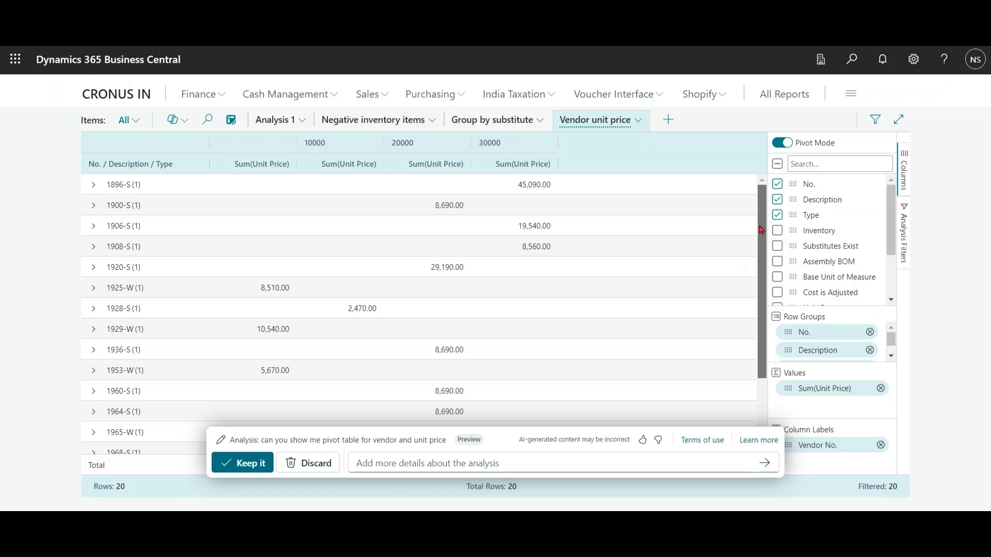
Step: Review and keep the generated pivot analysis of unit price by vendor, and look through its available columns
scroll(764, 232, "down", 2)
scroll(764, 224, "up", 2)
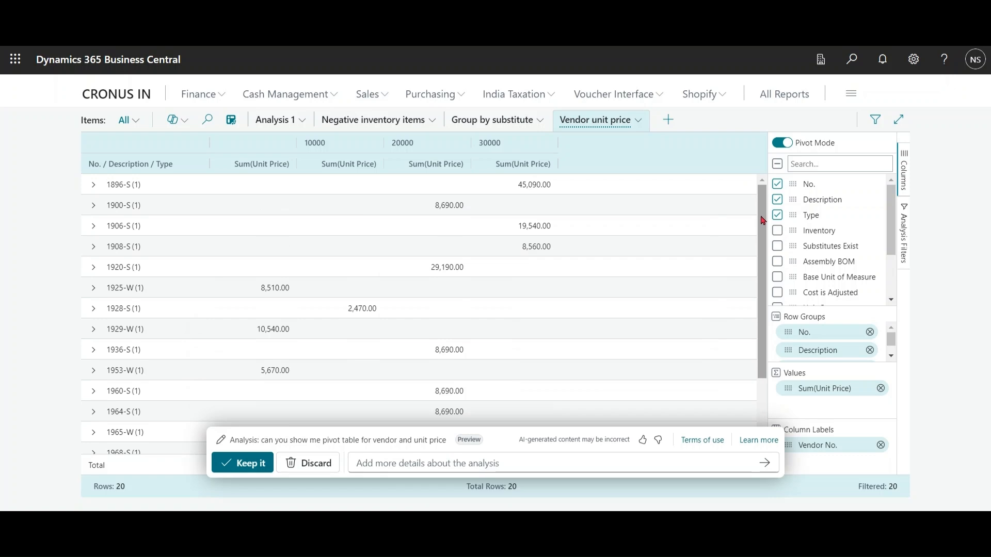
left_click(249, 467)
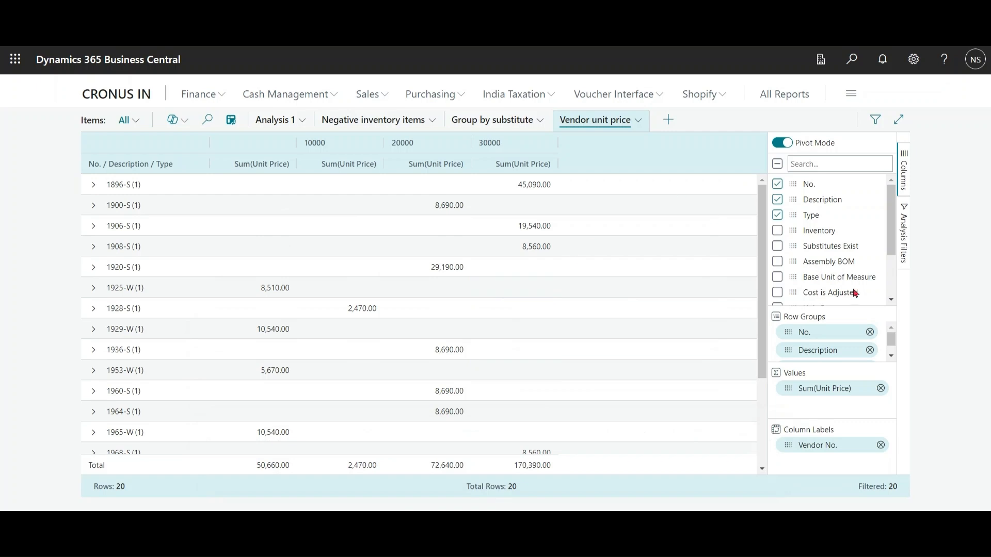
left_click_drag(892, 242, 886, 215)
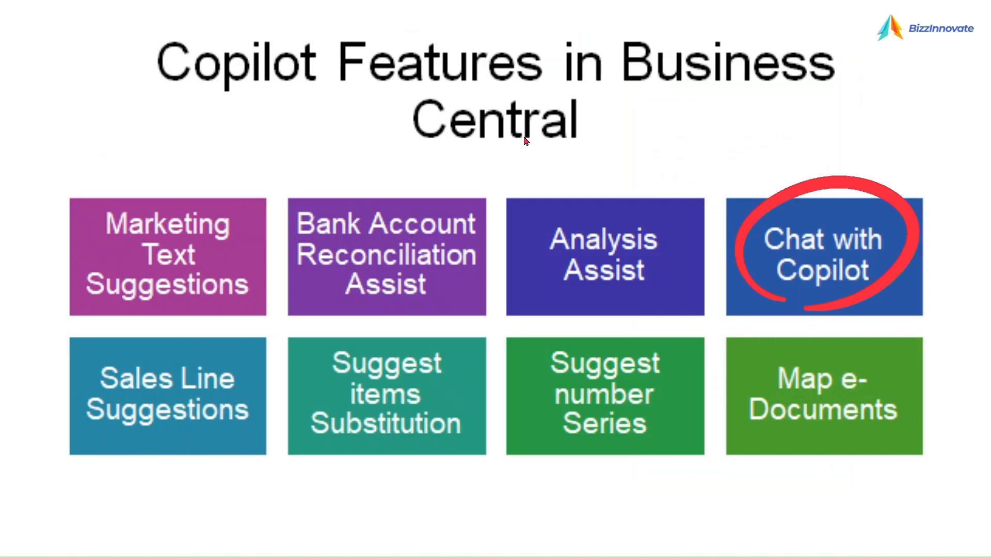
left_click(525, 138)
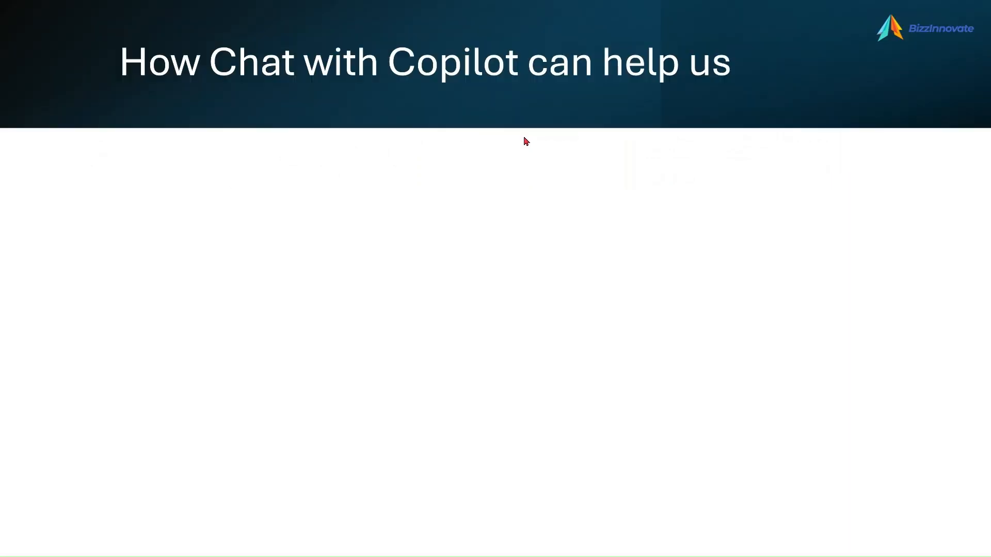
left_click(525, 138)
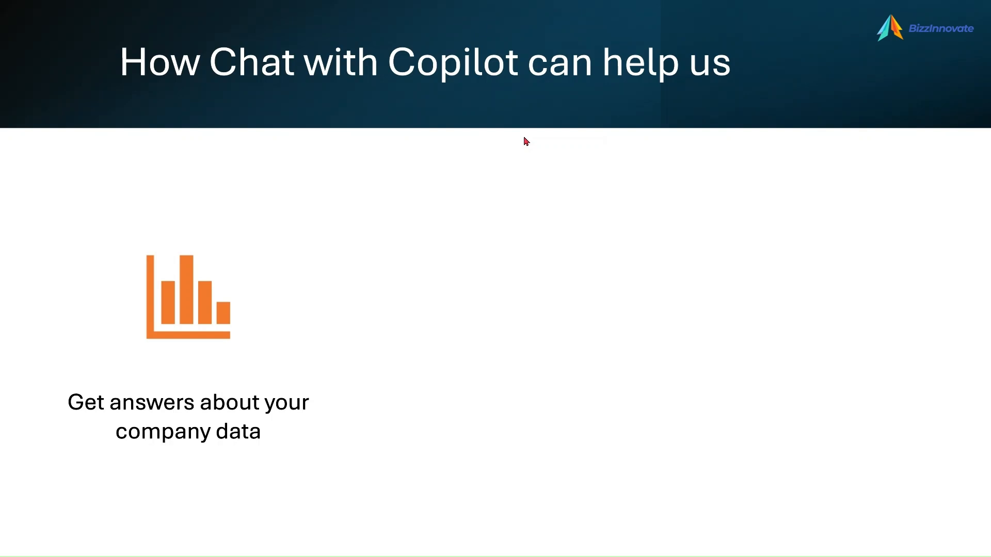
left_click(524, 138)
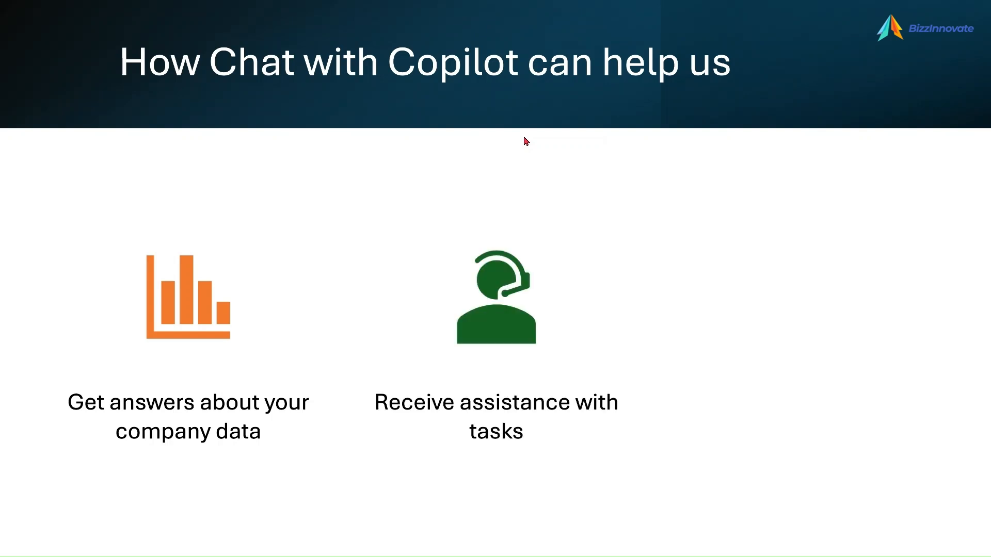
left_click(526, 140)
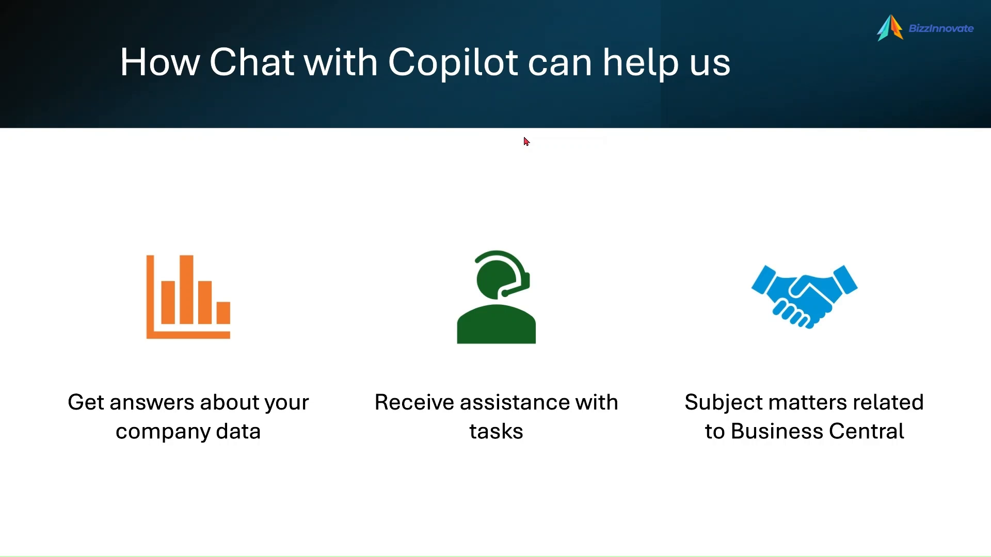
left_click(526, 141)
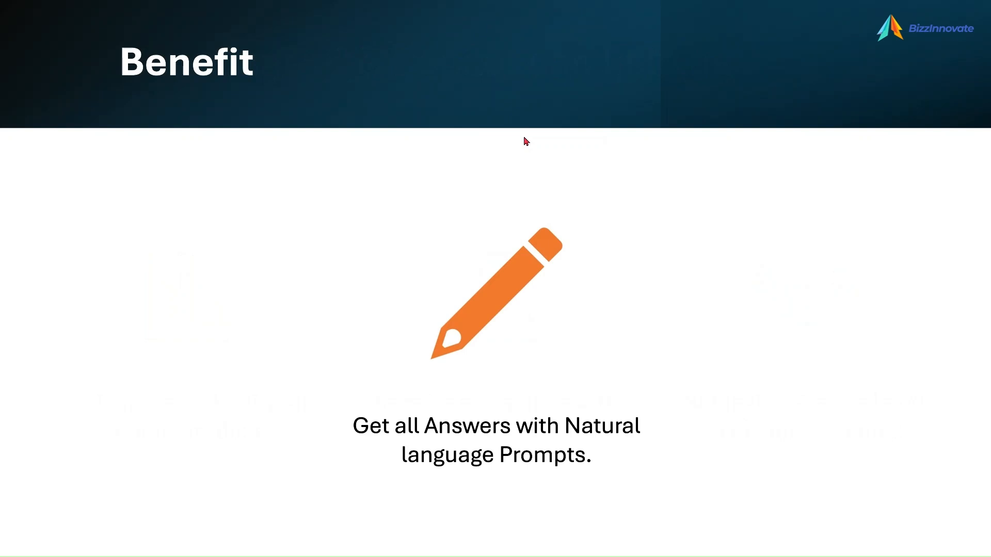
left_click(524, 137)
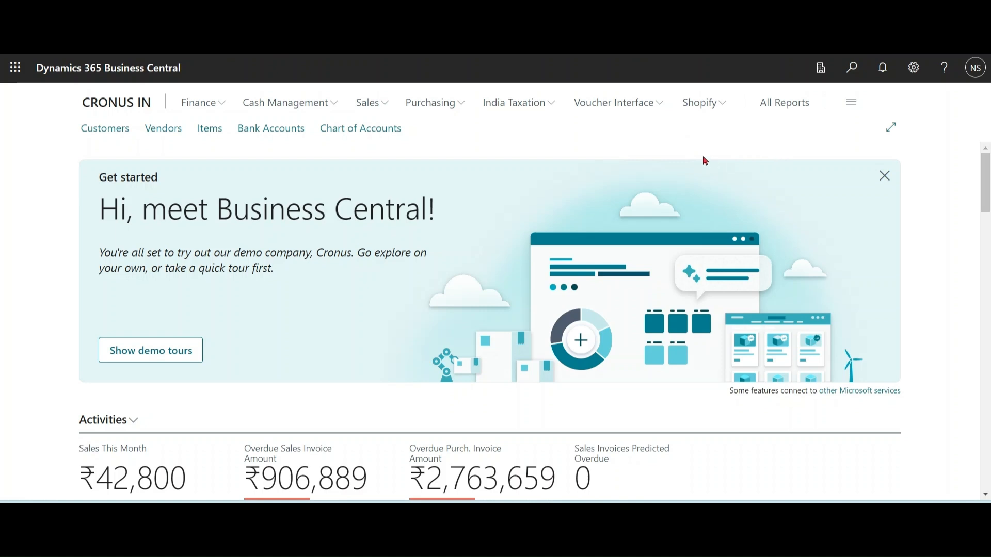
Step: Switch to the CRONUS USA, Inc. browser window and open the Copilot chat
mouse_move(539, 516)
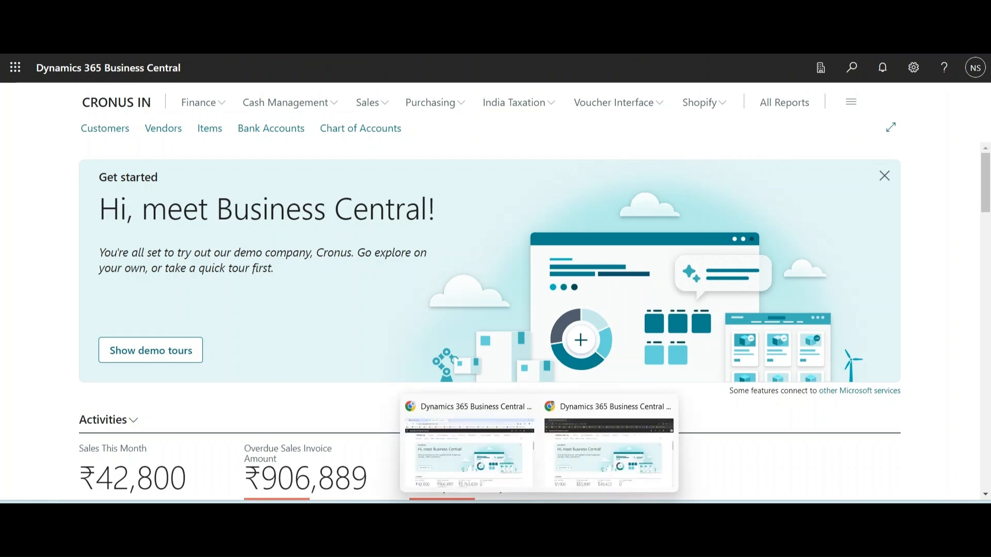
left_click(609, 455)
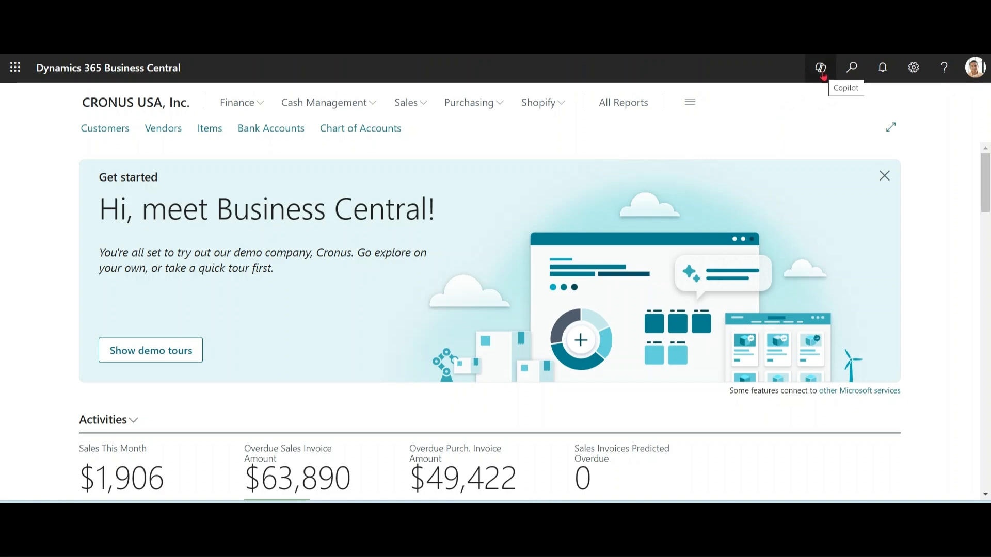
left_click(821, 69)
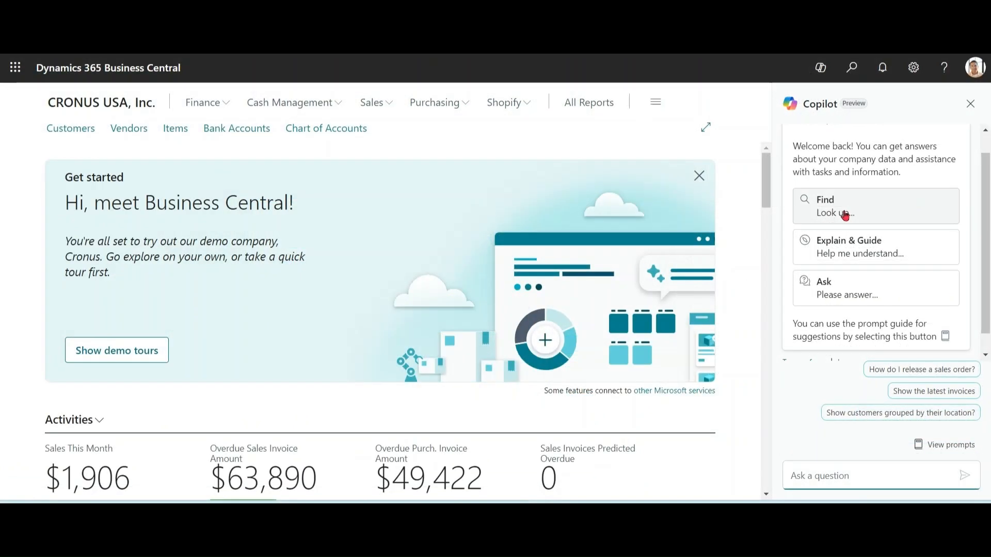
Step: Ask Copilot to "Look up latest invoice", starting from the suggested Find prompt
left_click(844, 215)
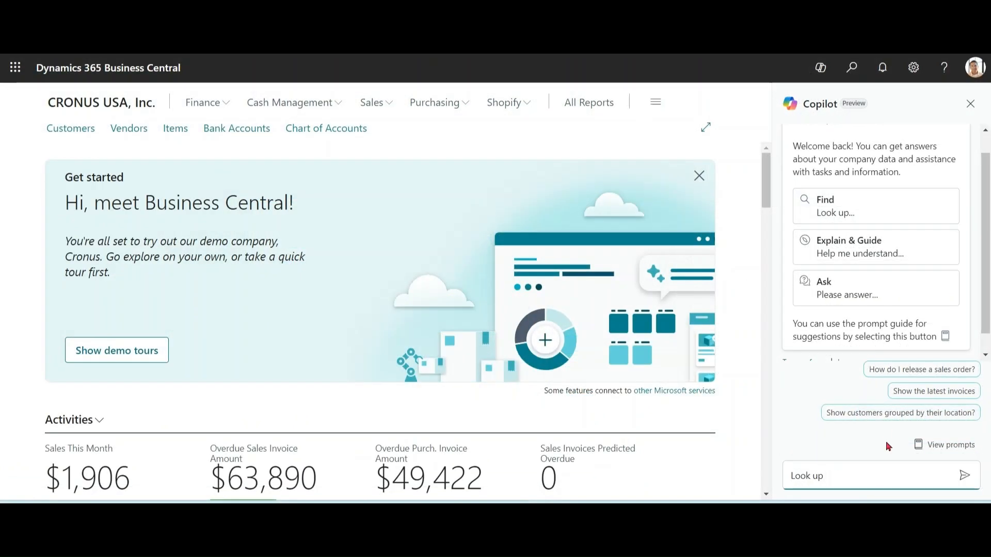
type("latest invoice")
left_click(963, 475)
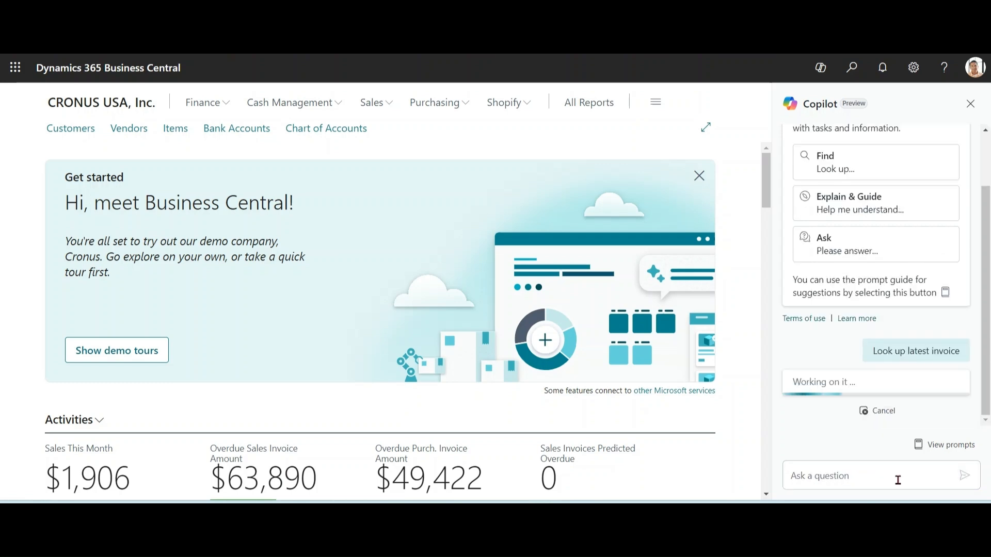
left_click(870, 474)
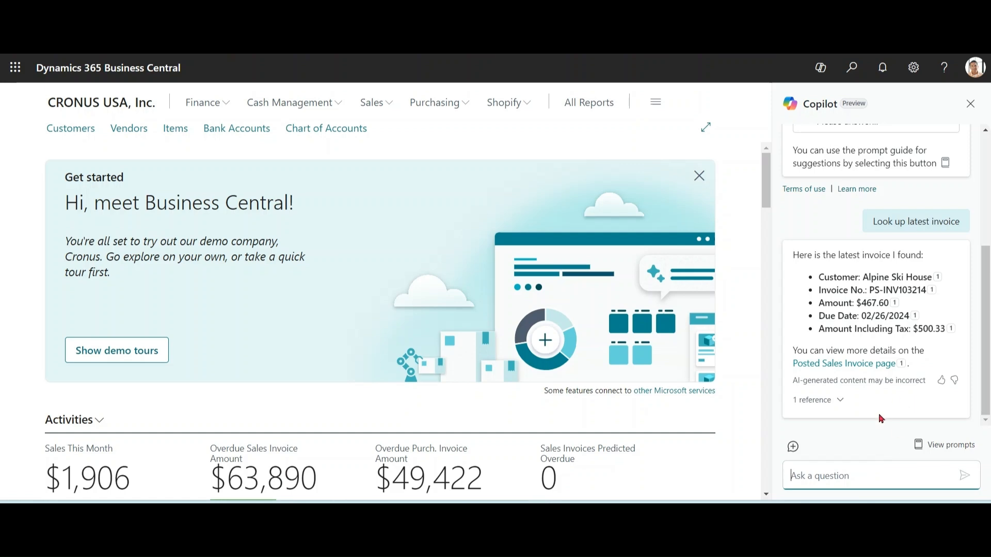
Step: Look over the invoice linked in Copilot's answer and the Posted Sales Invoices list given as its reference
left_click(869, 366)
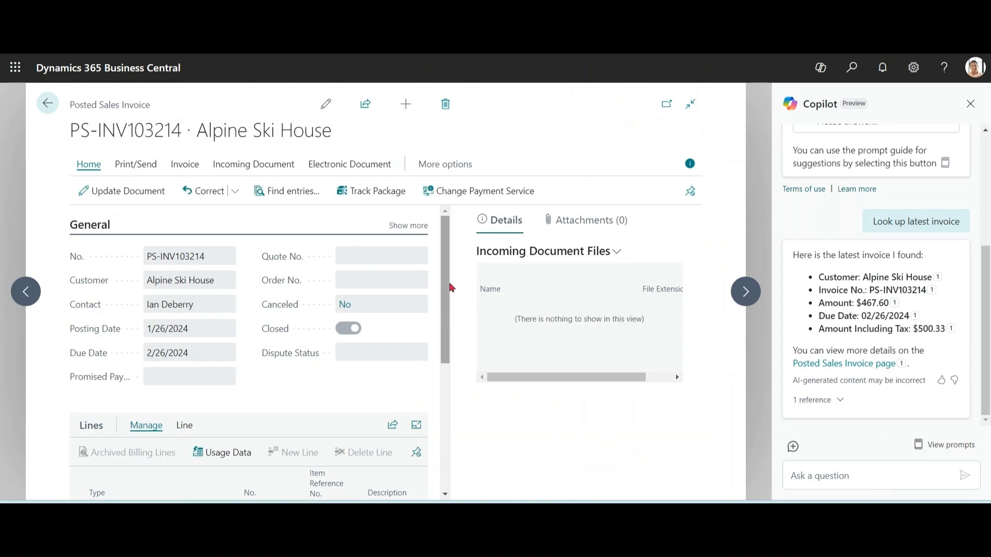
scroll(452, 288, "down", 3)
scroll(452, 288, "up", 3)
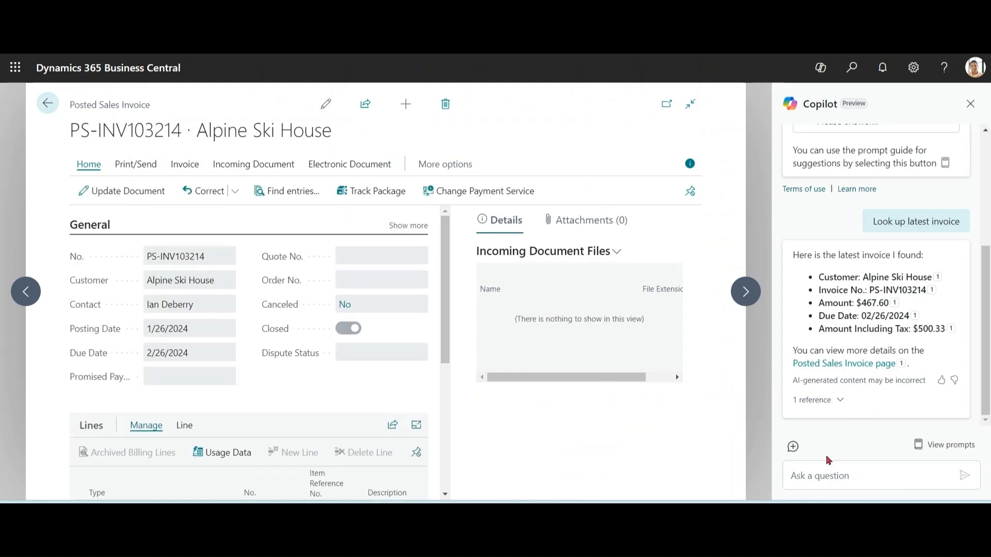
left_click(838, 400)
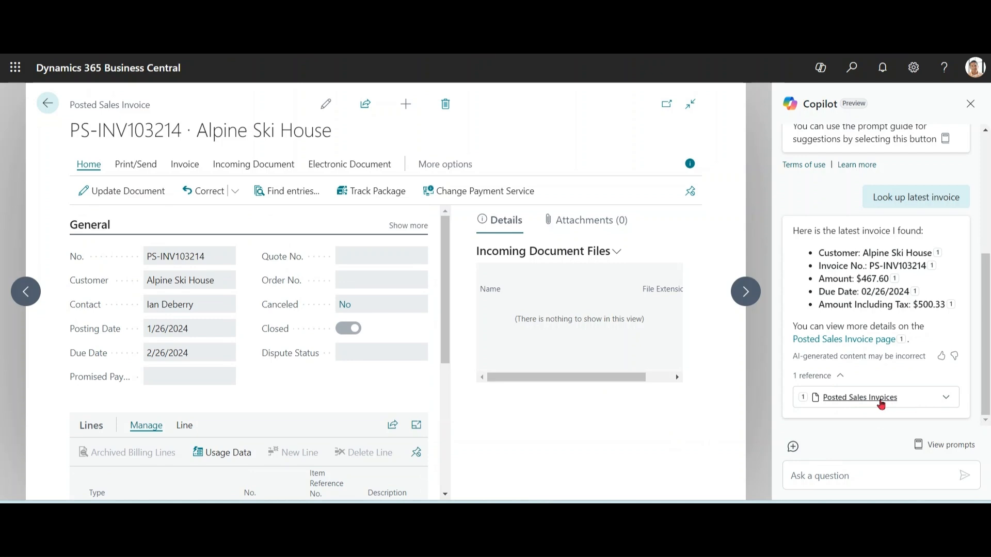
left_click(880, 402)
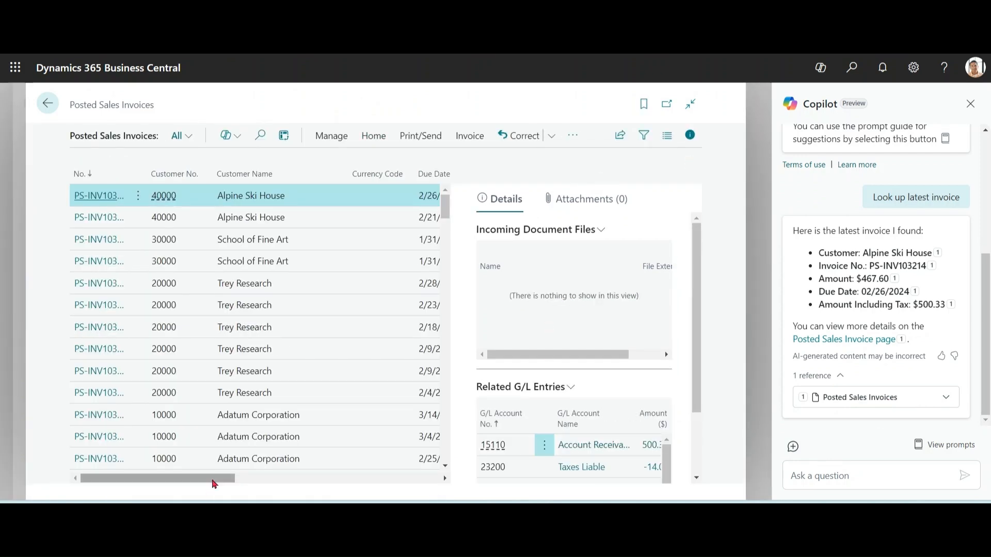
left_click_drag(215, 479, 177, 488)
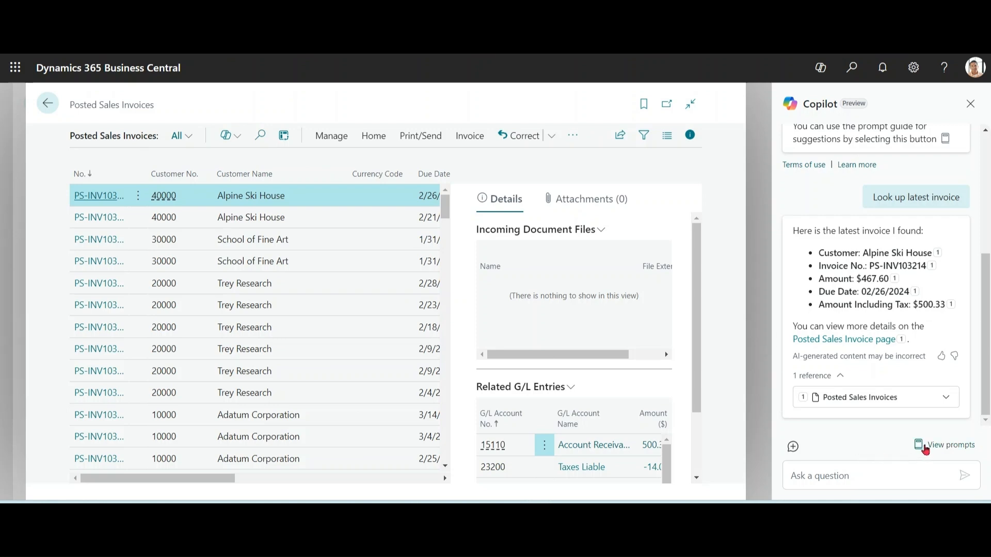
Step: Ask Copilot to "Group vendor by country", using the prompt guide's Find suggestion for grouping vendors
left_click(926, 448)
left_click(870, 365)
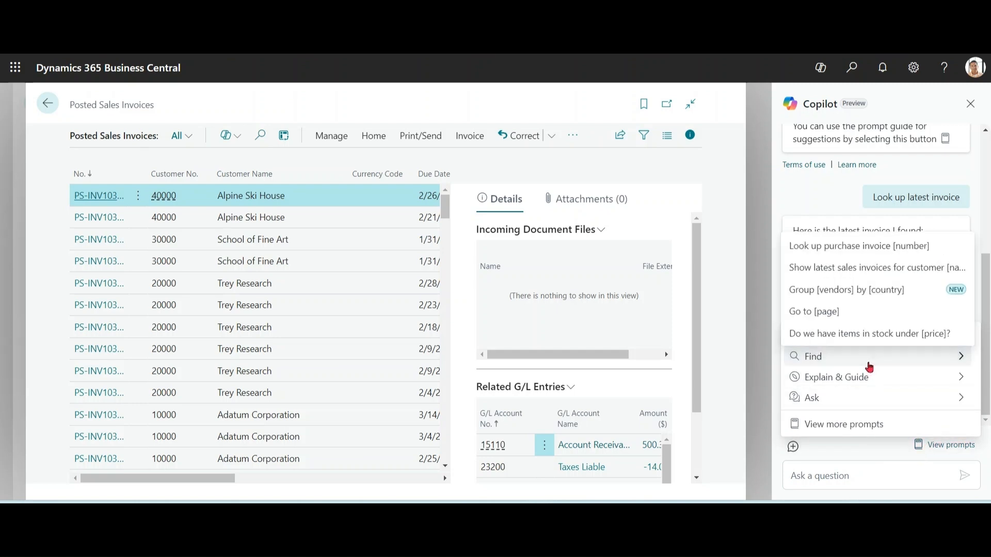
left_click(852, 292)
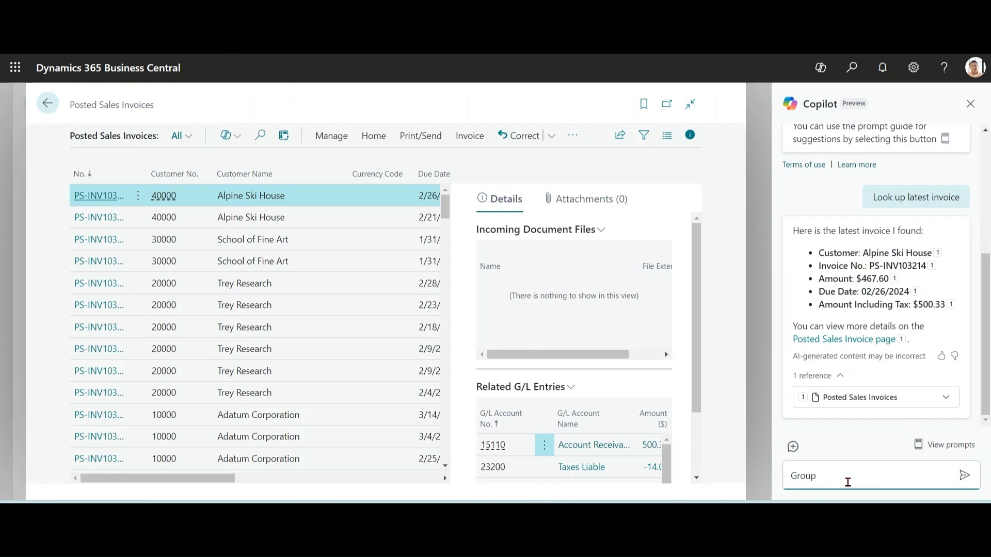
type("vendor by country")
left_click(964, 476)
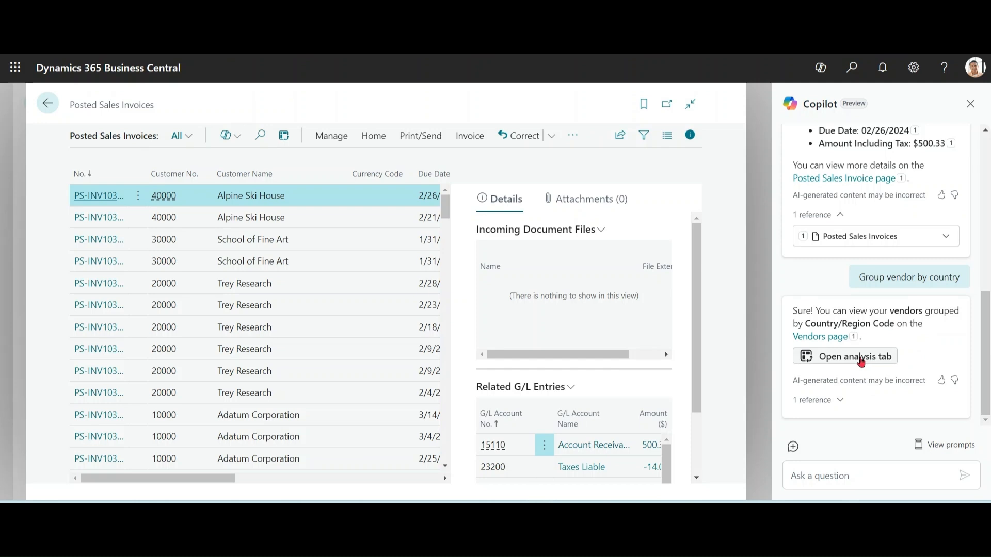
Step: Open Copilot's vendor analysis grouped by Country/Region Code and expand the US and ZA groups
left_click(861, 361)
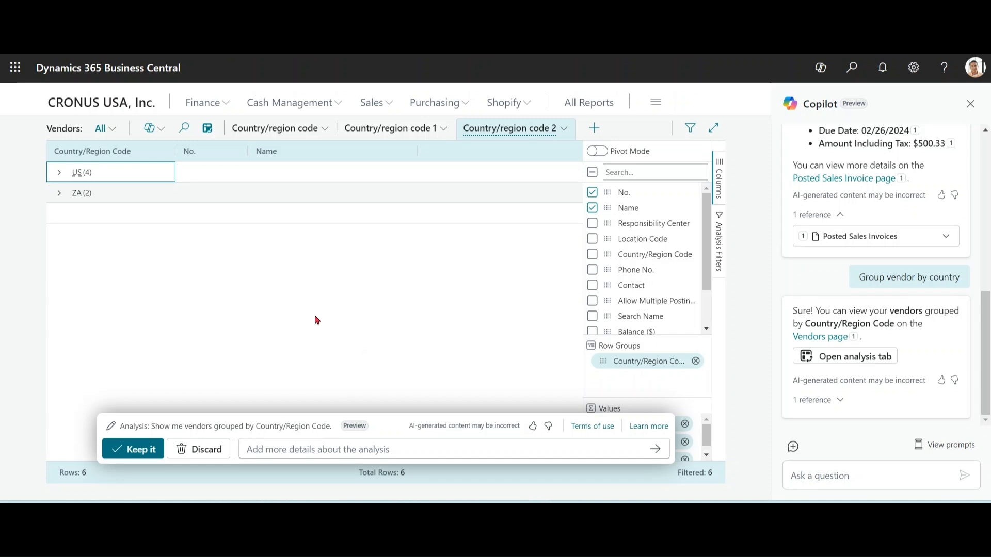
left_click(59, 172)
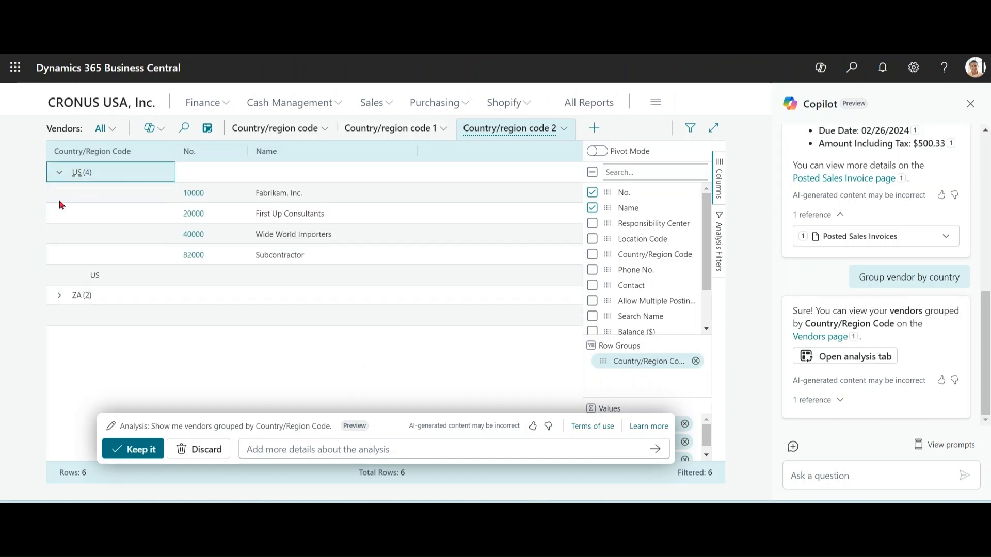
left_click(60, 296)
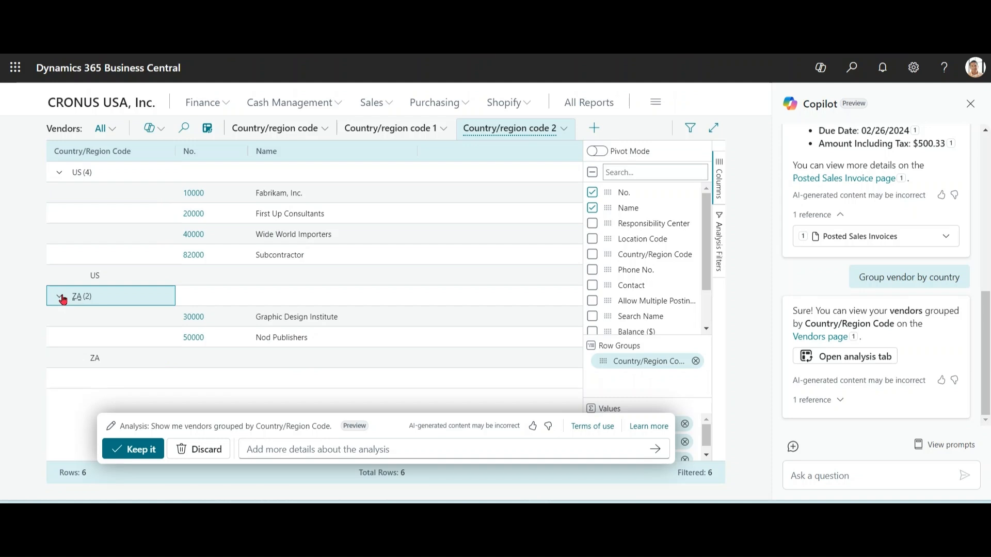
Step: Ask Copilot to "Go to Purchase orders" from the prompt guide's page suggestion and open the linked Purchase Orders page
left_click(832, 477)
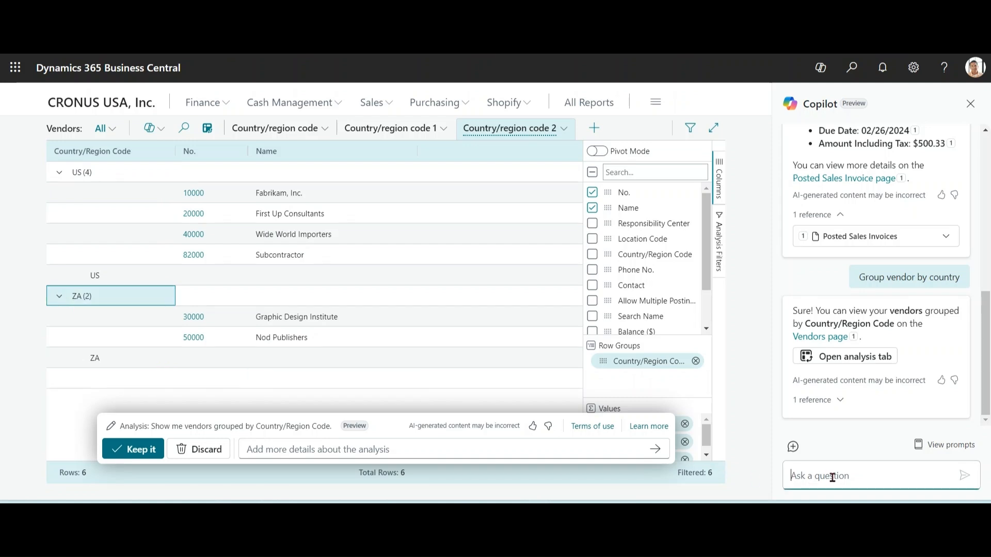
left_click(933, 449)
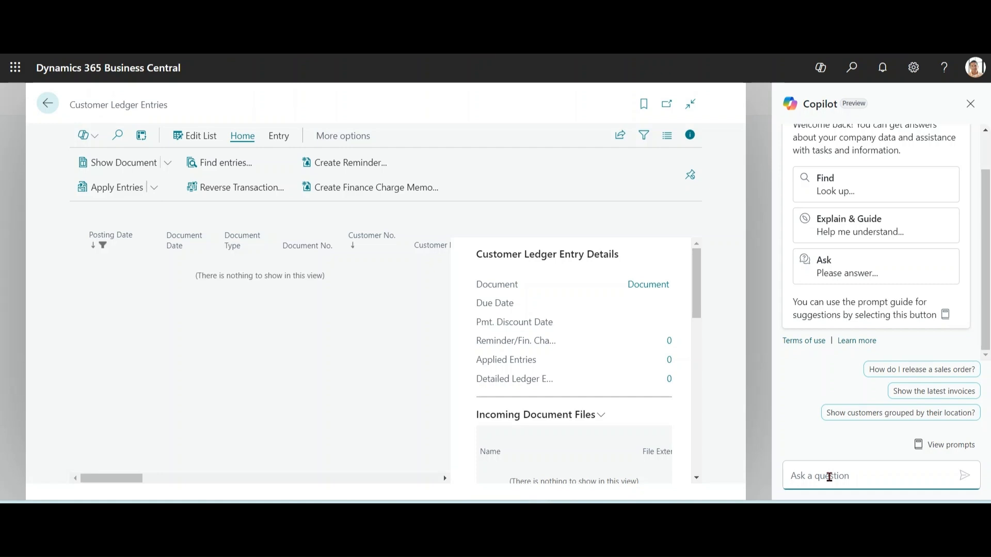
left_click(930, 445)
mouse_move(886, 364)
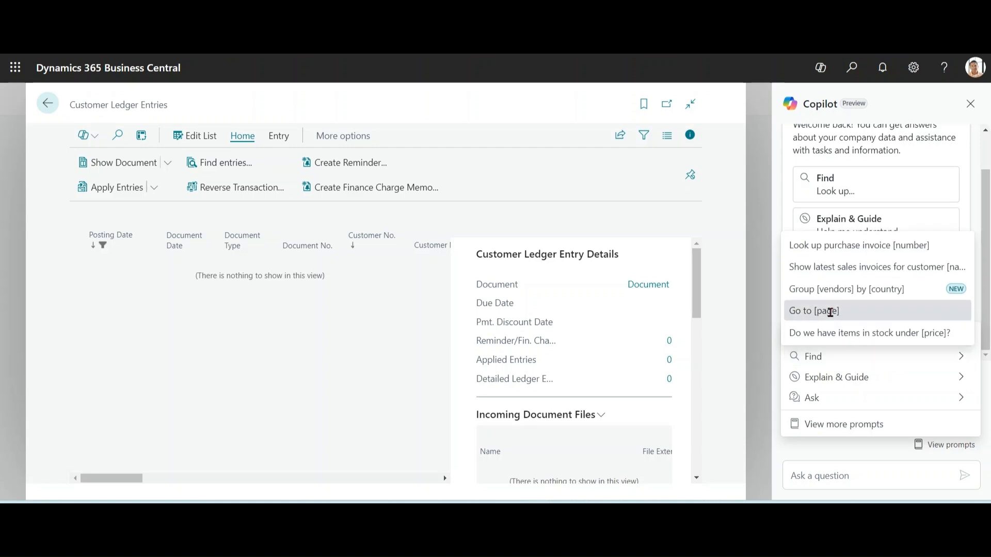
left_click(825, 311)
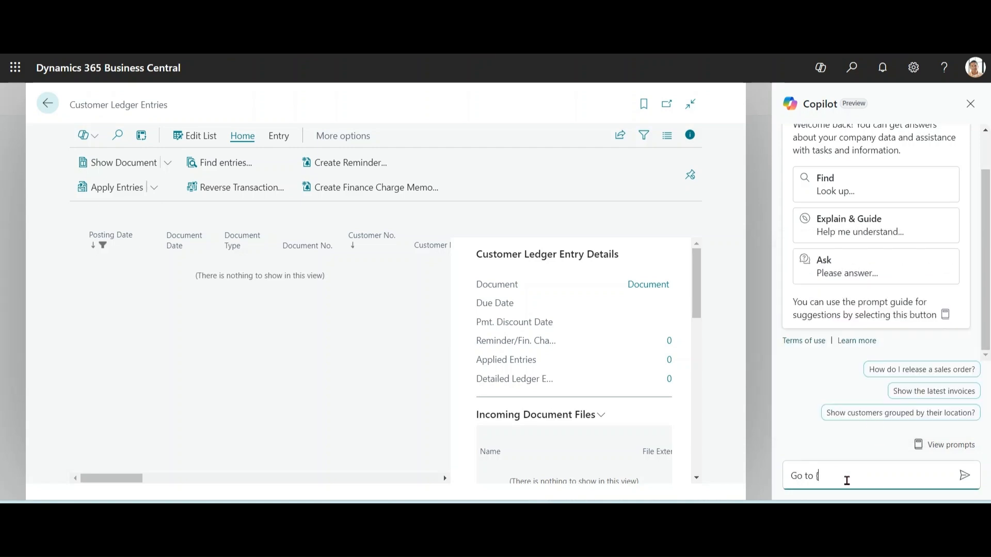
type("Purchase orders")
left_click(963, 475)
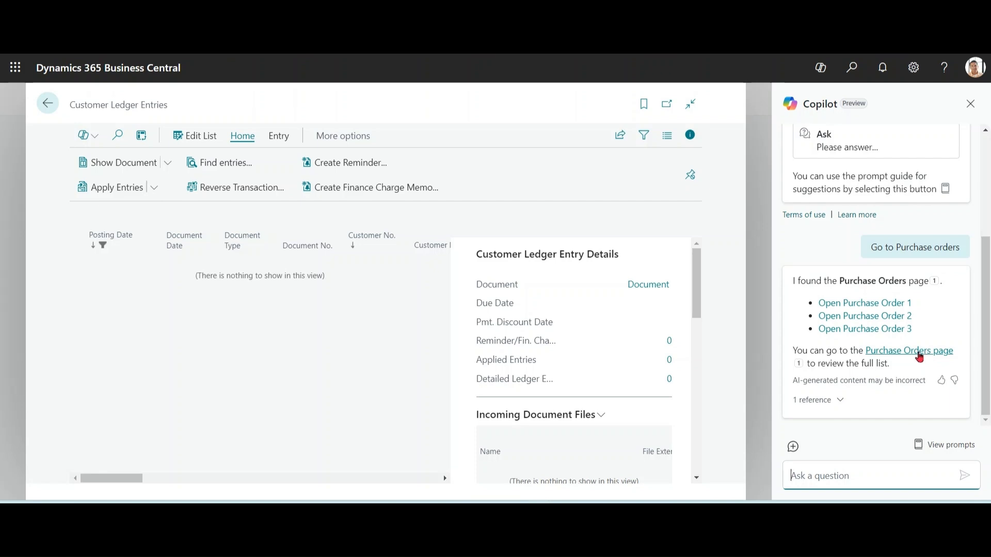
left_click(919, 355)
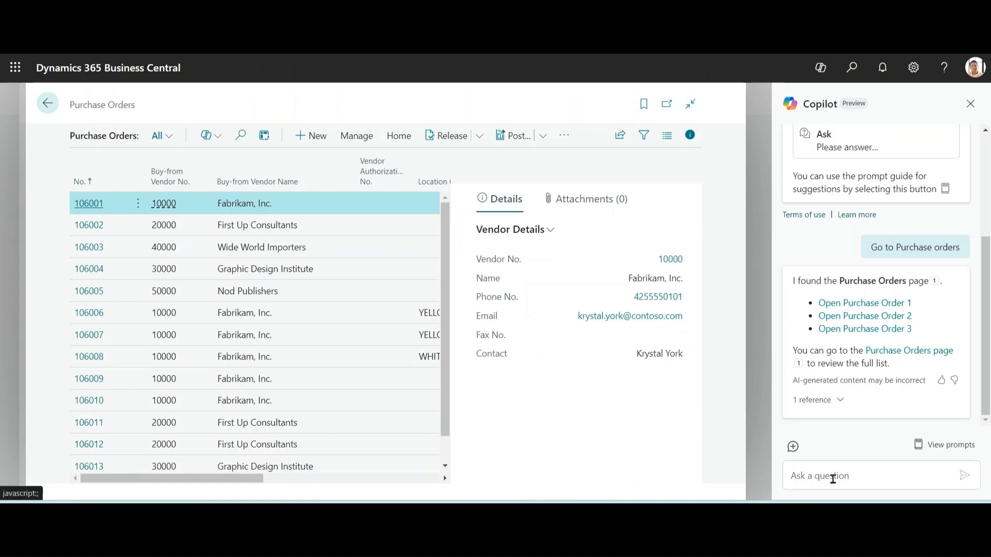
Step: Ask Copilot "how to match invoice with purchase order ?"
left_click(832, 476)
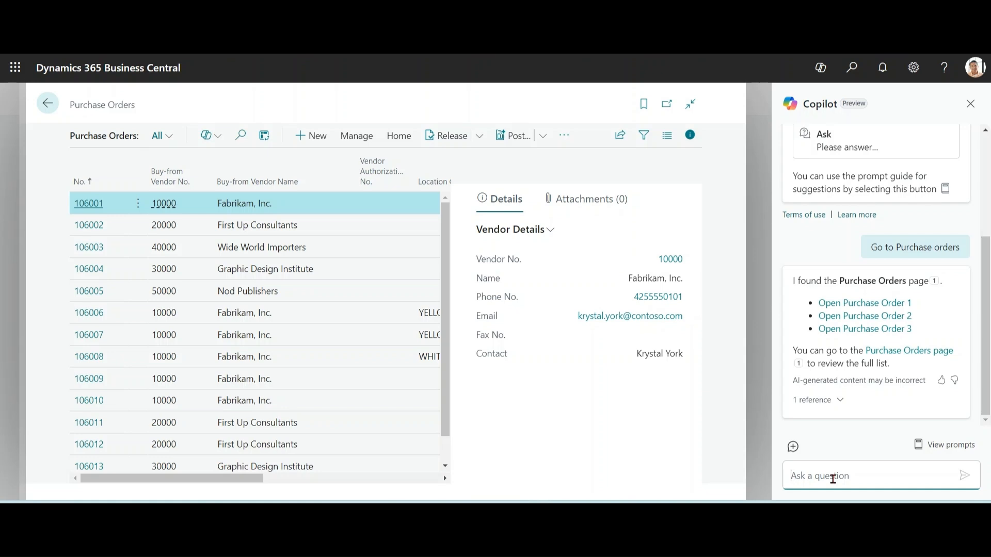
type("how to match invoice wi")
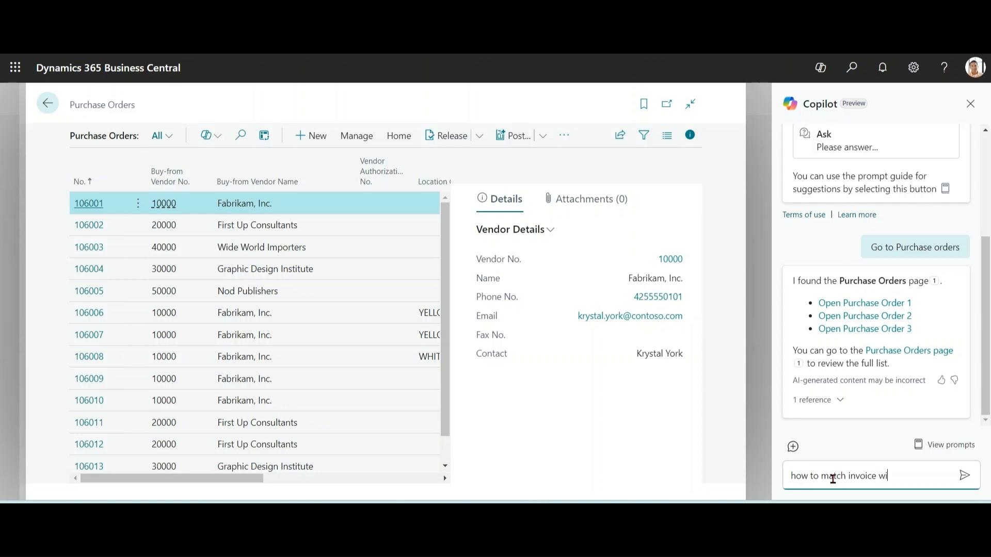
type("th purchase order ")
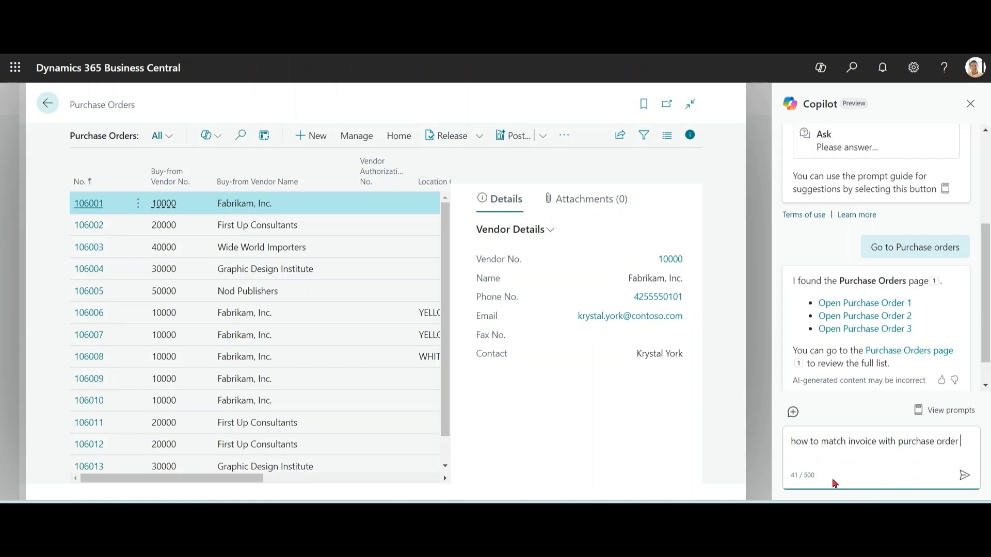
type("?")
key("Return")
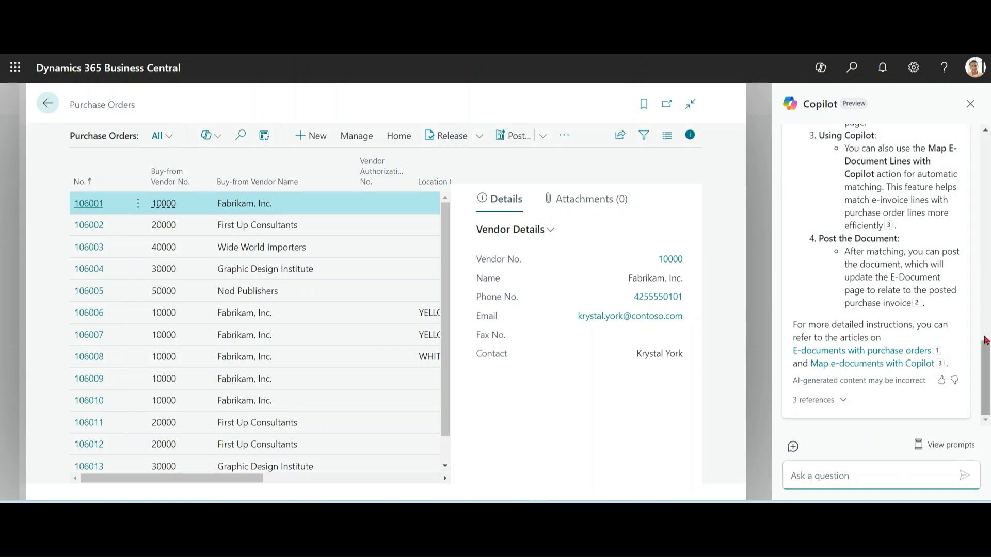
Step: Read through Copilot's steps for matching an invoice with a purchase order and expand the answer's references
left_click_drag(987, 340, 986, 305)
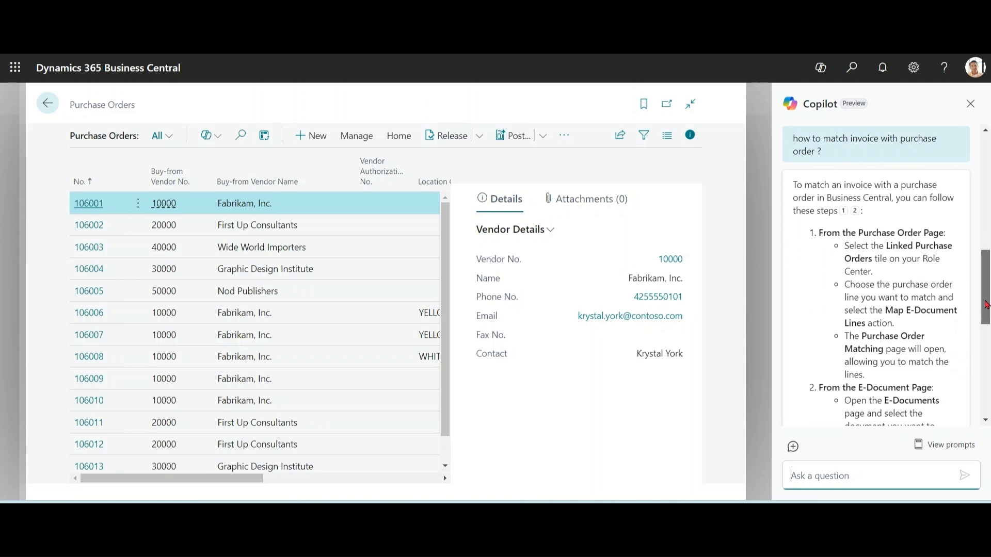
left_click_drag(987, 305, 987, 395)
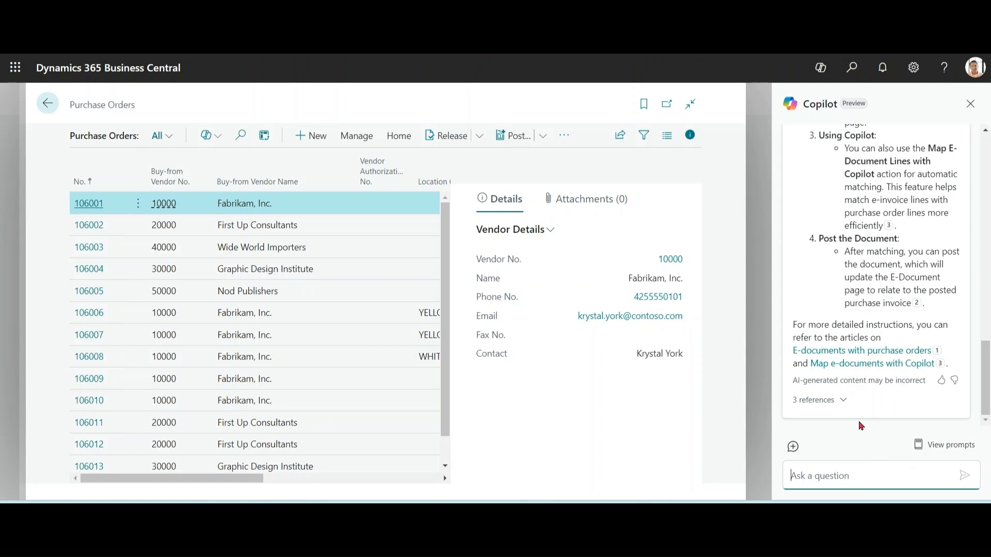
left_click(847, 401)
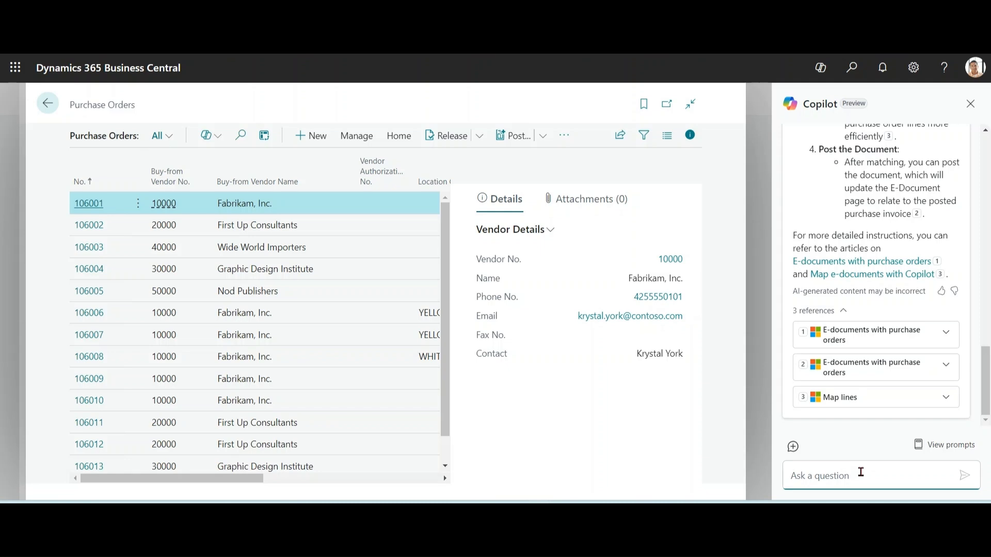
Step: Ask Copilot "can copilot help me finding line items" and look over its answer
type("can copilot help me finding line")
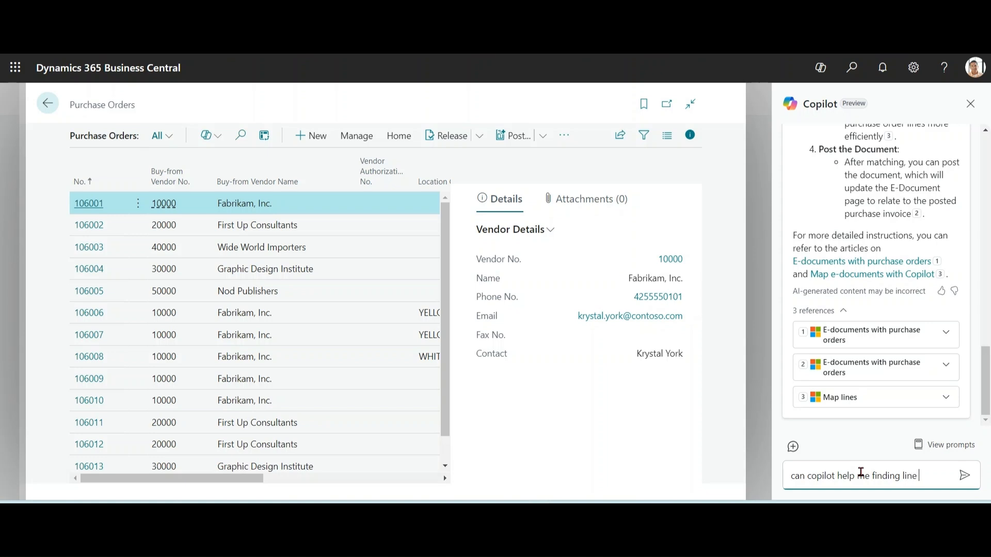
type(" items")
key("Return")
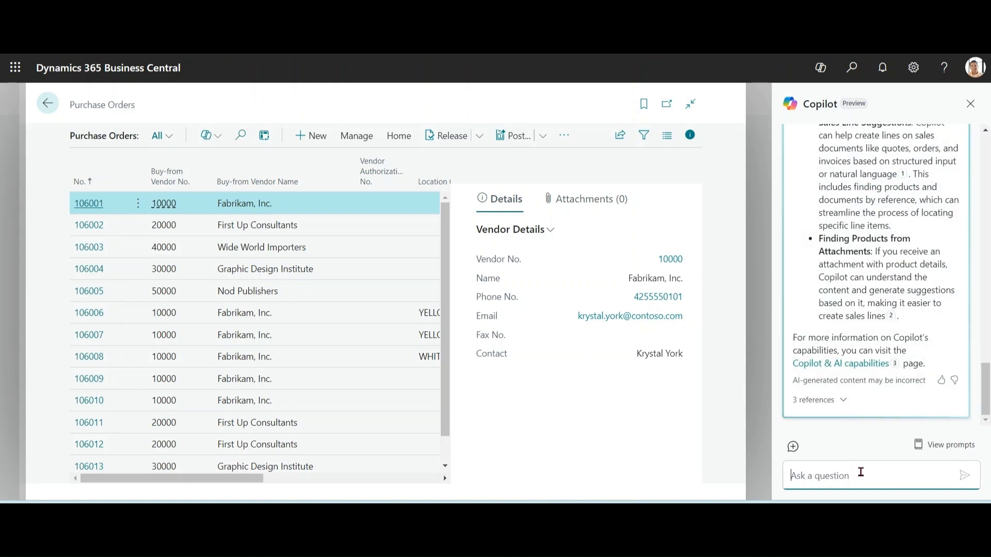
mouse_move(985, 392)
left_mouse_down()
mouse_move(988, 309)
mouse_move(988, 396)
left_mouse_up()
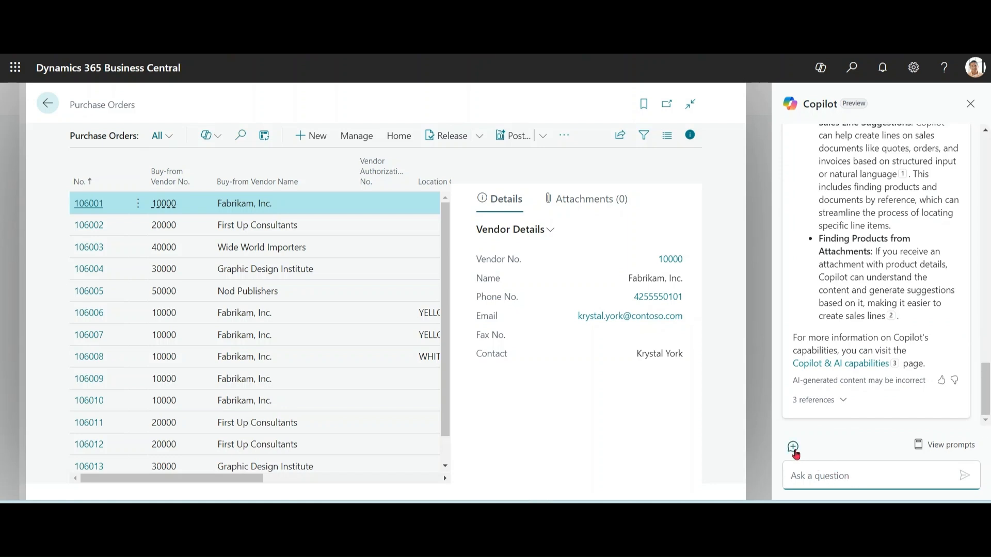
Step: Start a new Copilot chat and open the first Fabrikam, Inc. purchase order in the list
left_click(793, 448)
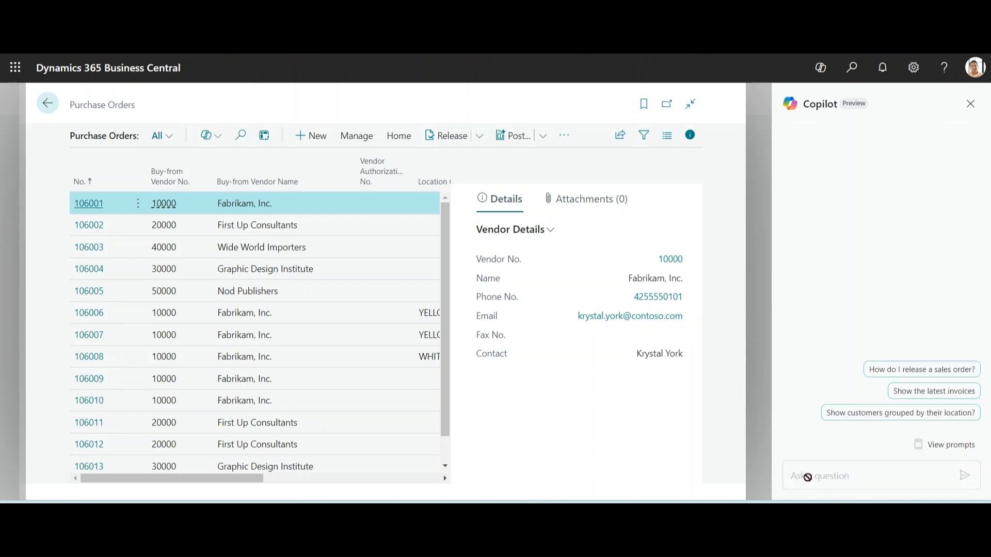
left_click(836, 475)
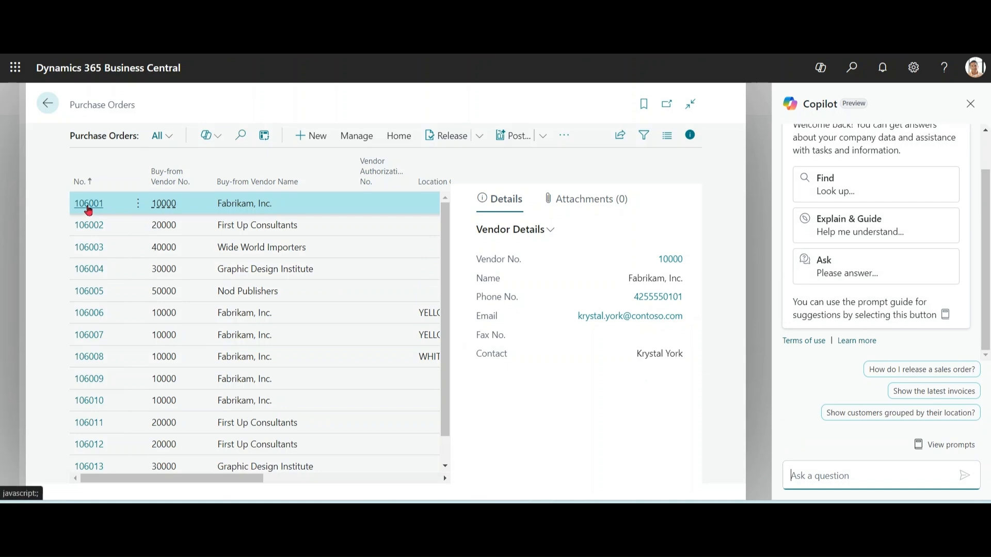
left_click(86, 207)
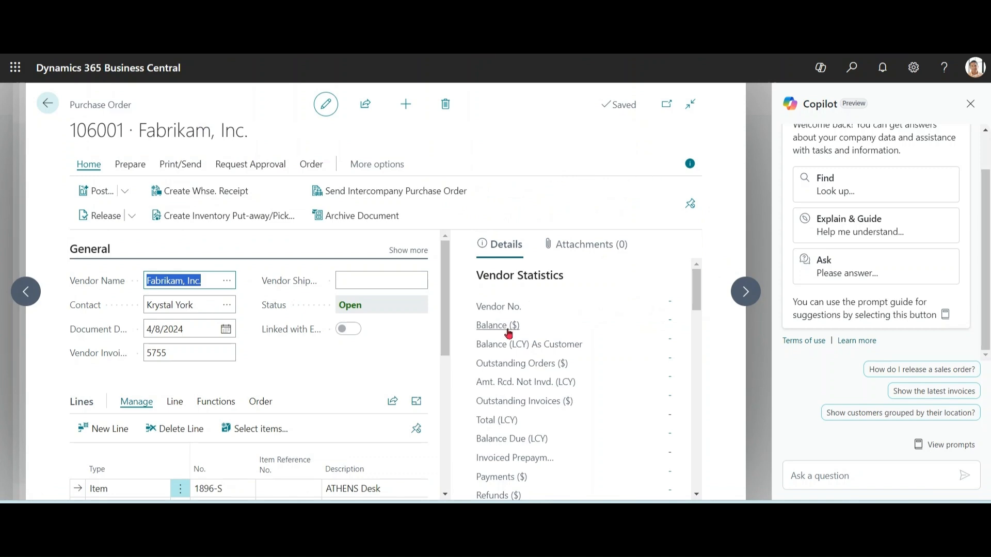
mouse_move(446, 308)
left_mouse_down()
mouse_move(445, 357)
mouse_move(442, 296)
left_mouse_up()
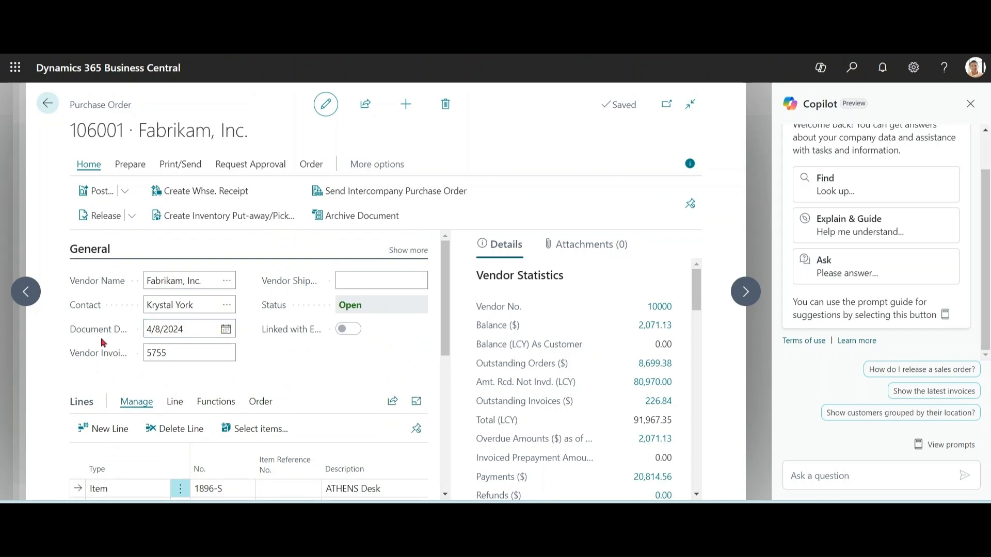
Step: Ask Copilot to explain the purchase order's Document Date field from its field description and look over the answer
mouse_move(100, 334)
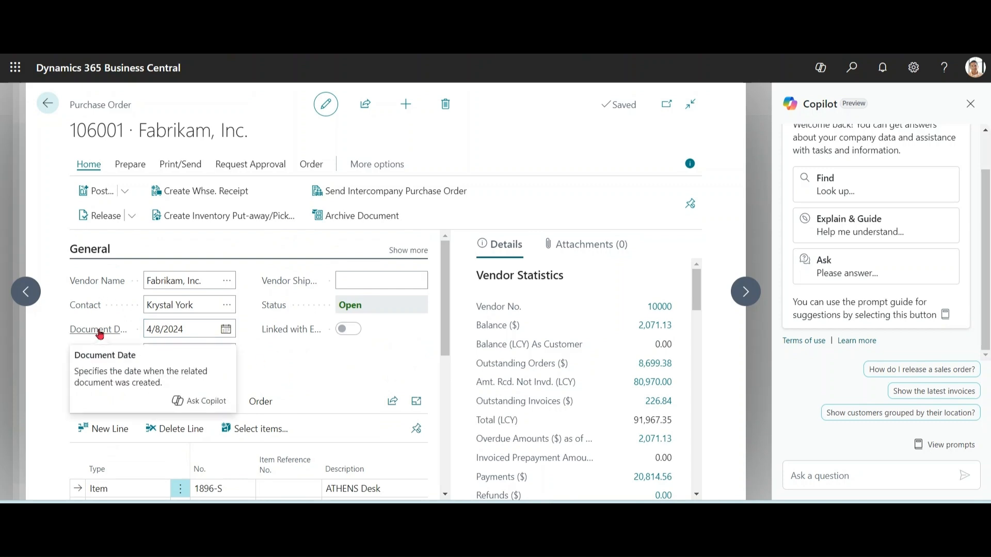
left_click(204, 405)
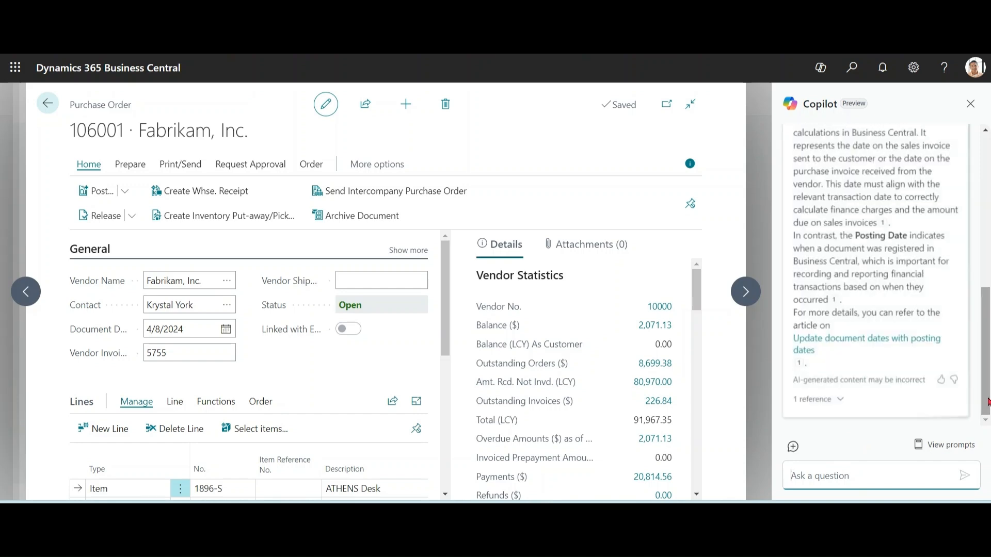
mouse_move(987, 402)
left_mouse_down()
mouse_move(988, 341)
mouse_move(987, 414)
left_mouse_up()
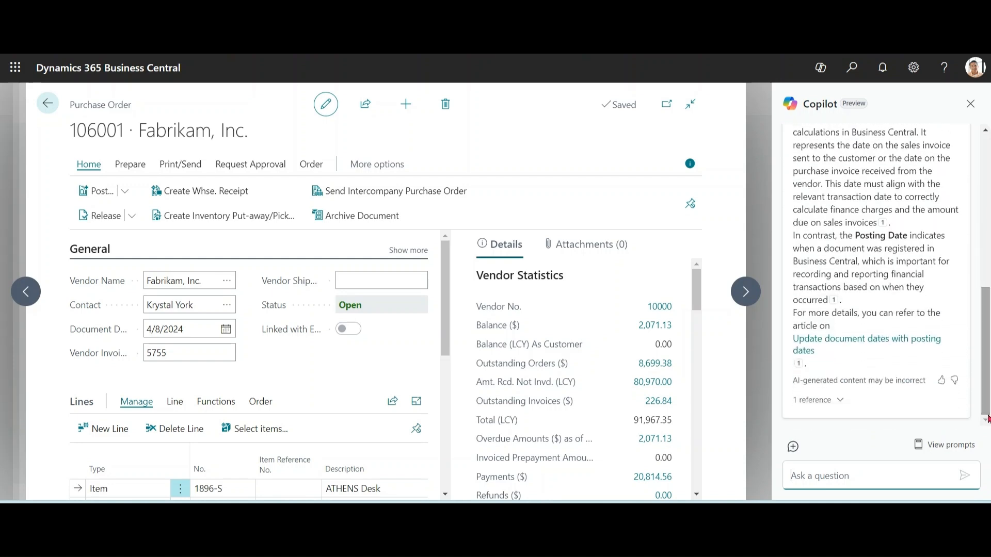
left_click(854, 473)
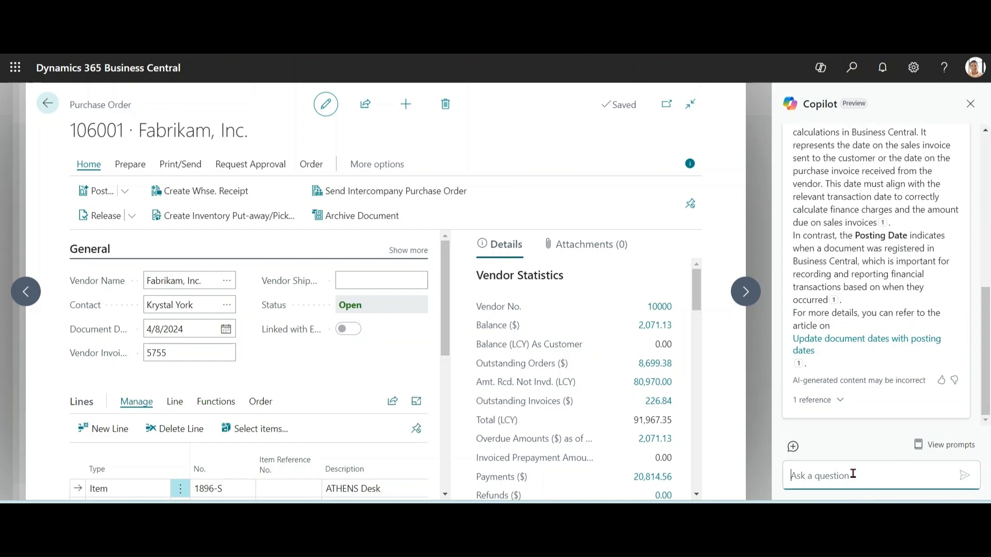
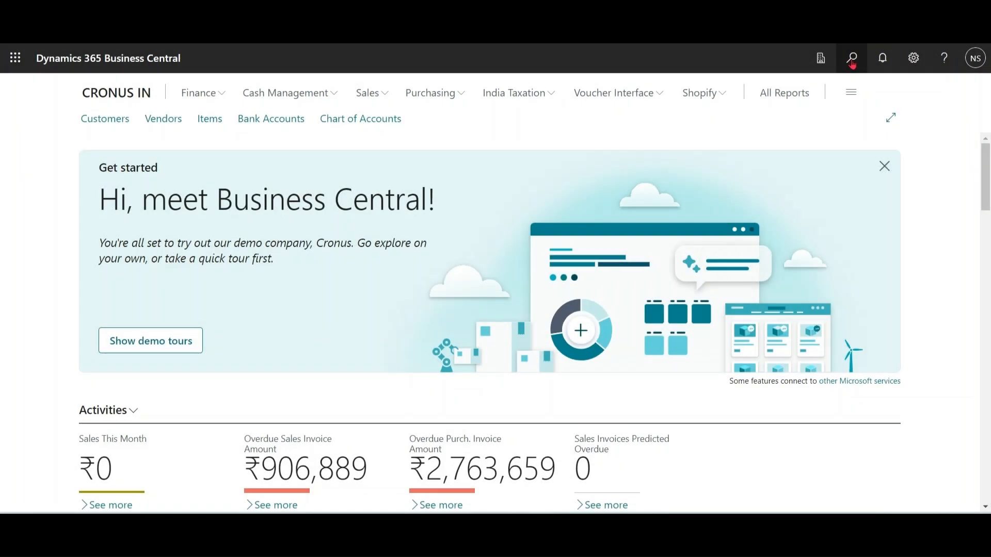
Step: Find the Copilot & AI capabilities page, look over which capabilities are active, and return to the home page
left_click(852, 59)
type("copilot in")
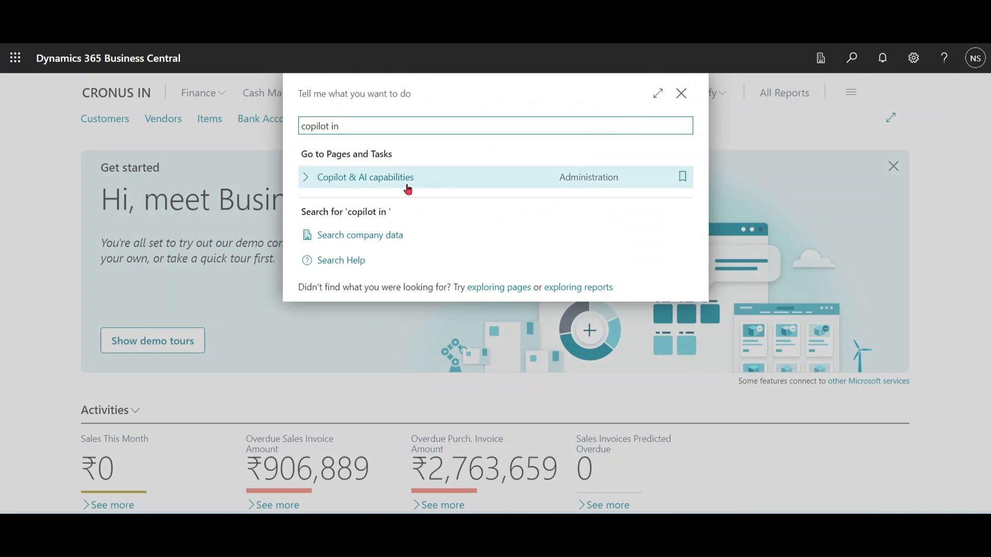
left_click(498, 166)
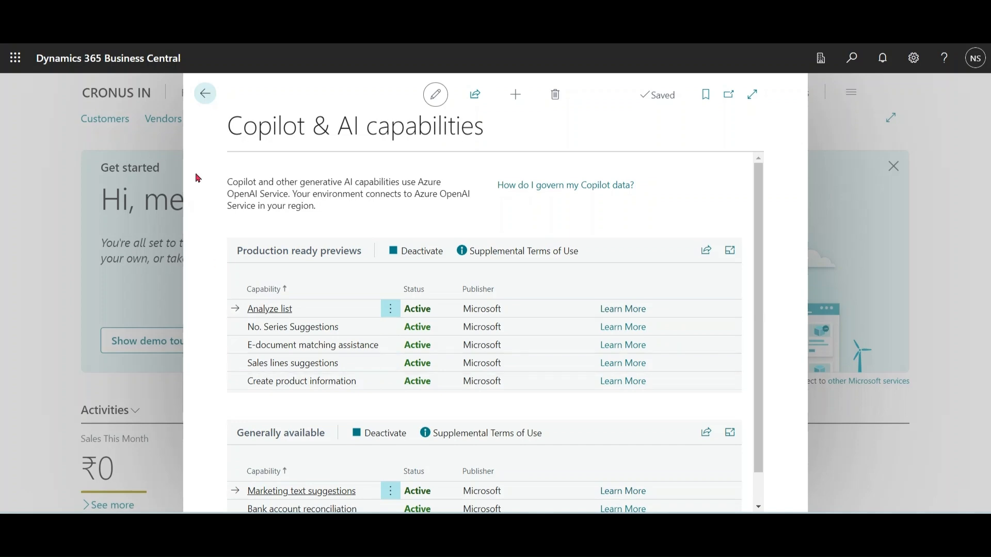
left_click(205, 94)
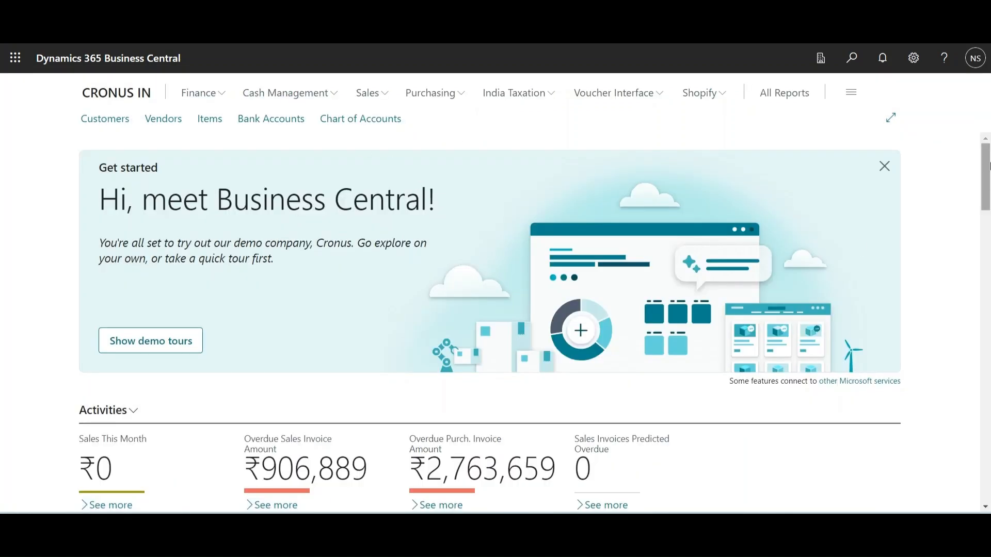
Step: Open the Deerfield Graphics Company sales order from the ongoing sales orders
scroll(439, 346, "down", 6)
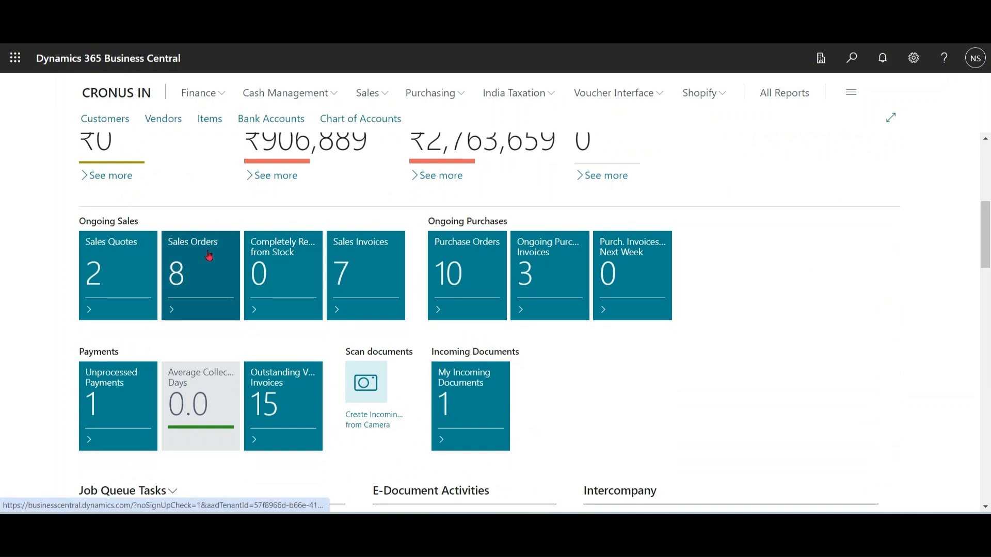
left_click(202, 250)
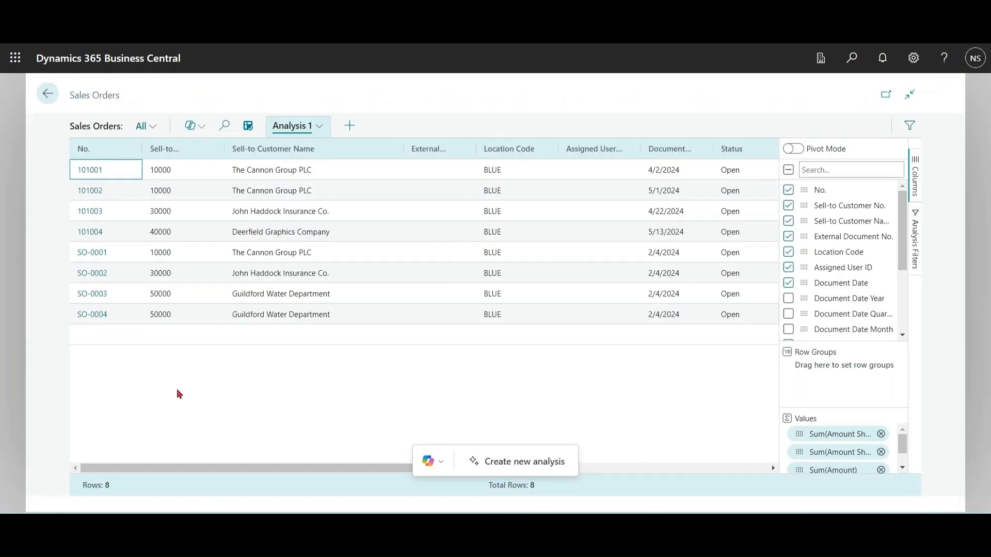
left_click(90, 235)
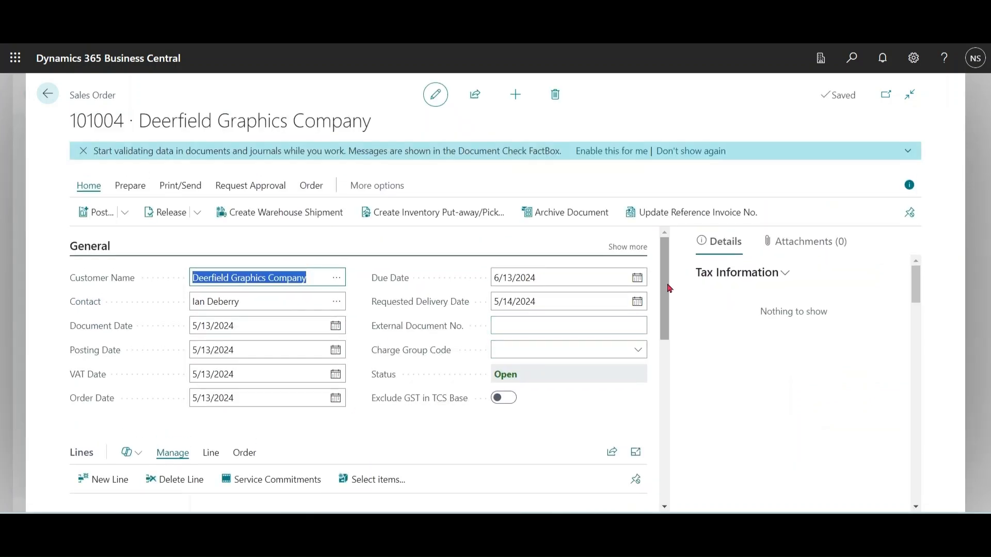
Step: Start Copilot's sales line suggestions for the order's lines and look over the prompt guide for copying and adding line items
scroll(436, 412, "down", 3)
left_click(130, 316)
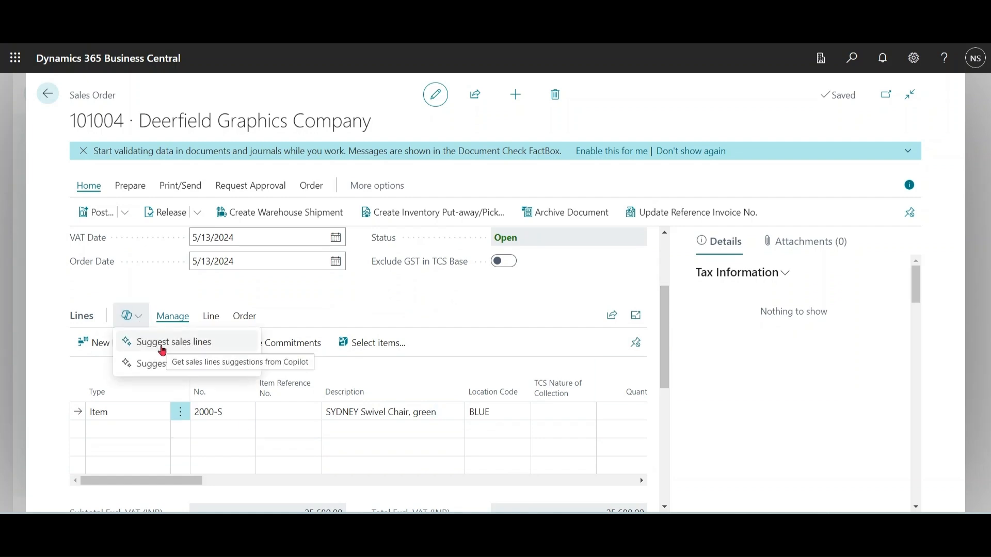
left_click(162, 343)
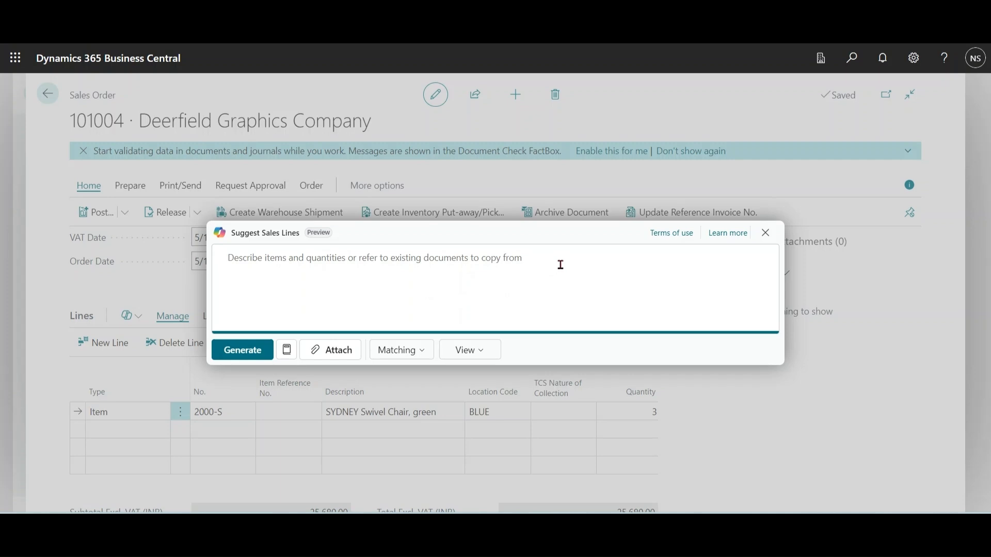
left_click(287, 350)
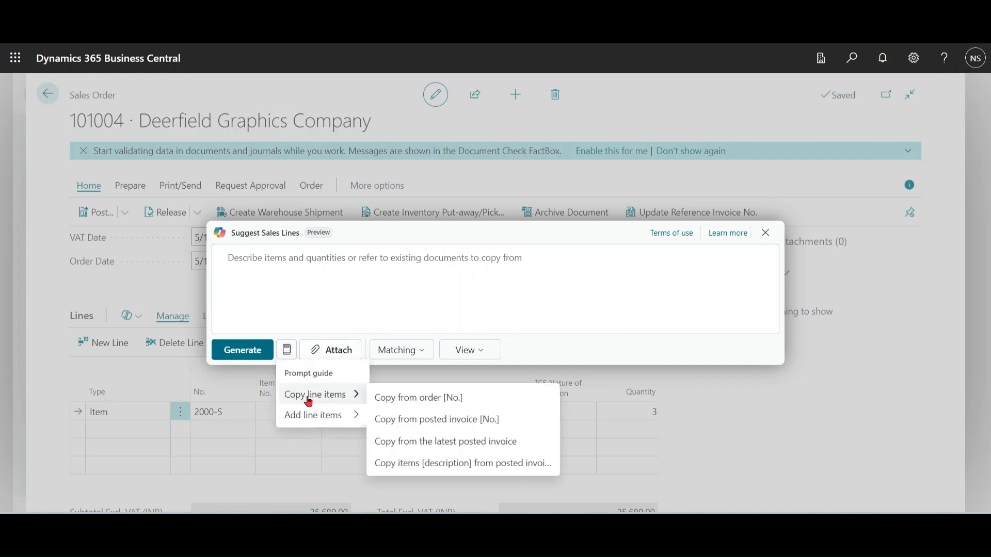
mouse_move(313, 423)
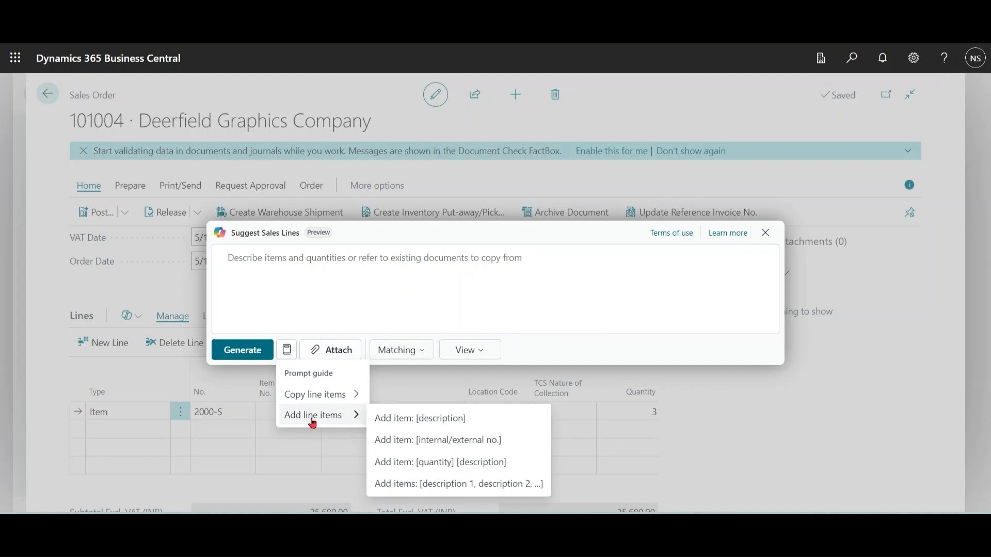
mouse_move(326, 397)
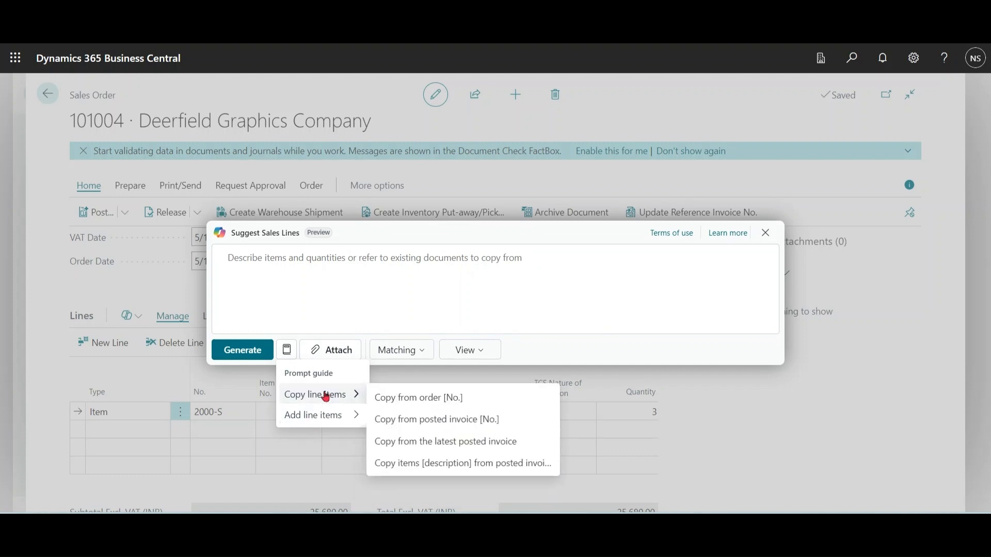
Step: Generate sales line suggestions with the prompt "Copy from sales quote 1002", adapted from the guide's copy-from-order prompt
left_click(417, 400)
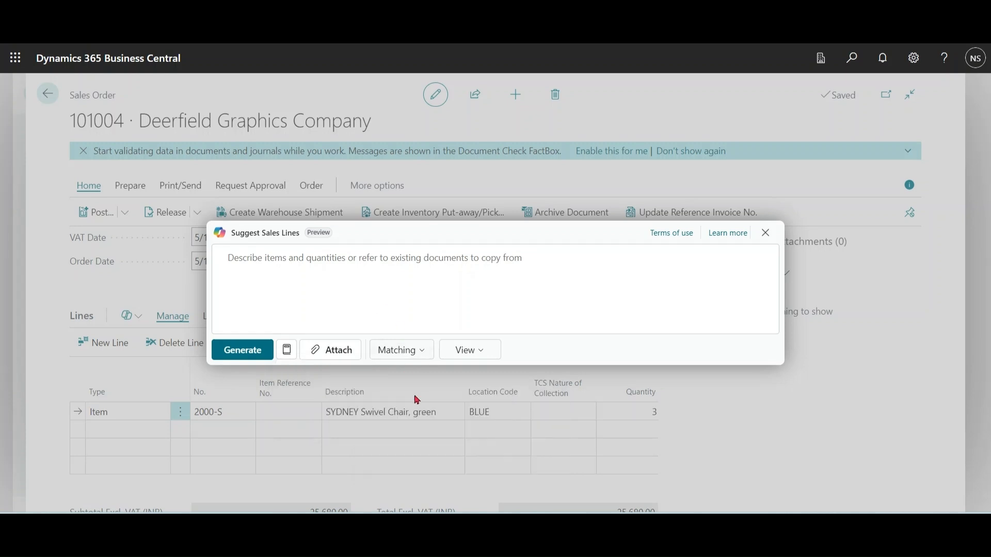
double_click(304, 258)
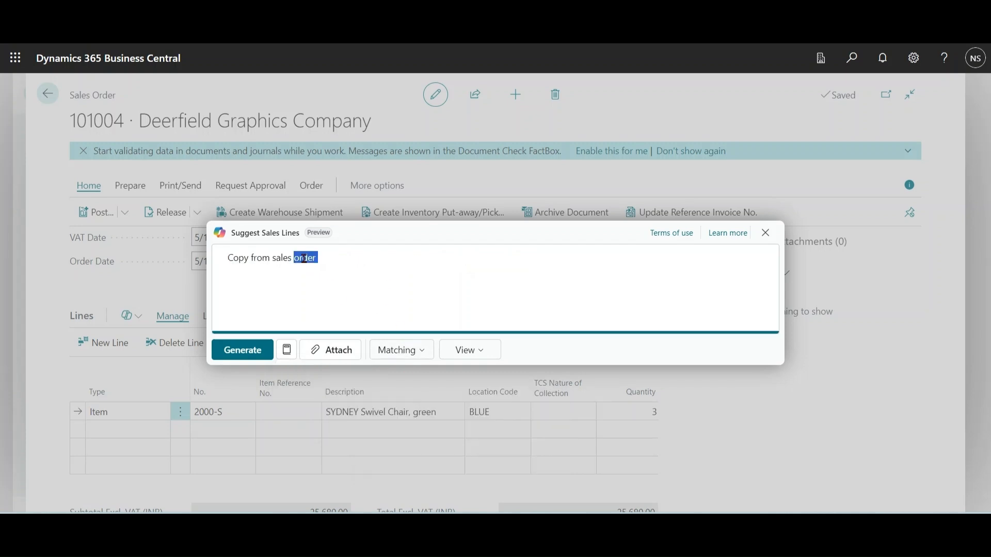
type("quote 1002")
left_click(246, 350)
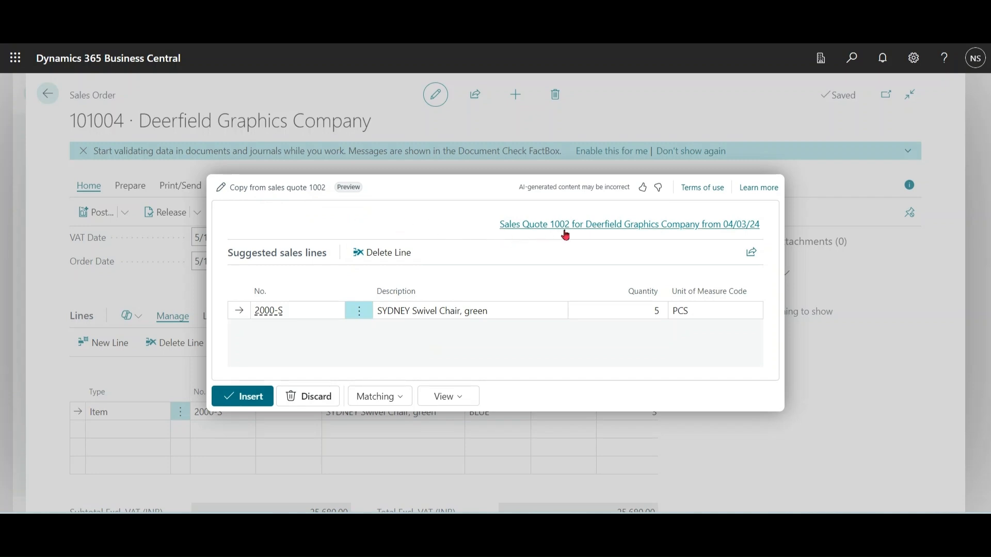
Step: Check the lines of the referenced sales quote 1002 and insert the suggested line into the sales order
left_click(621, 234)
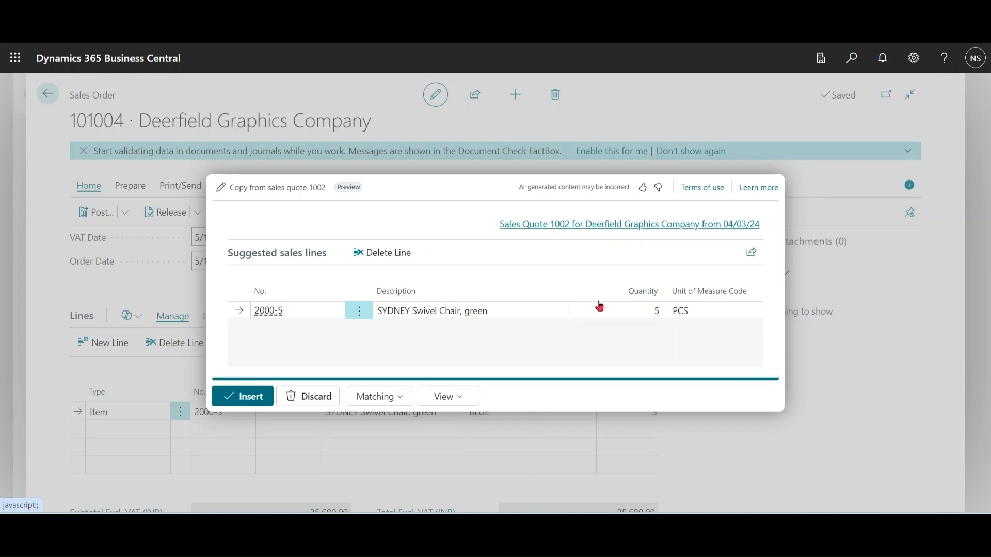
scroll(427, 340, "down", 5)
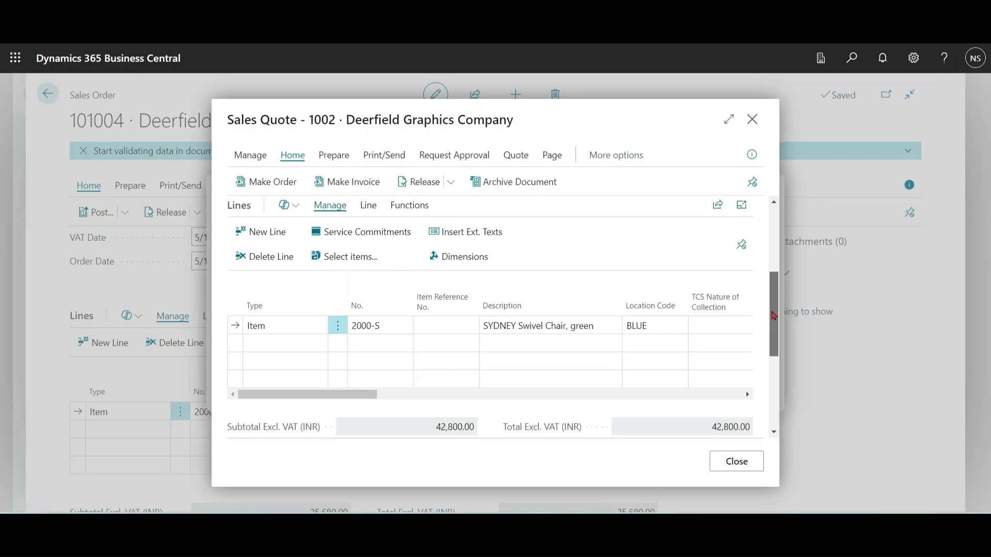
left_click_drag(339, 345, 265, 349)
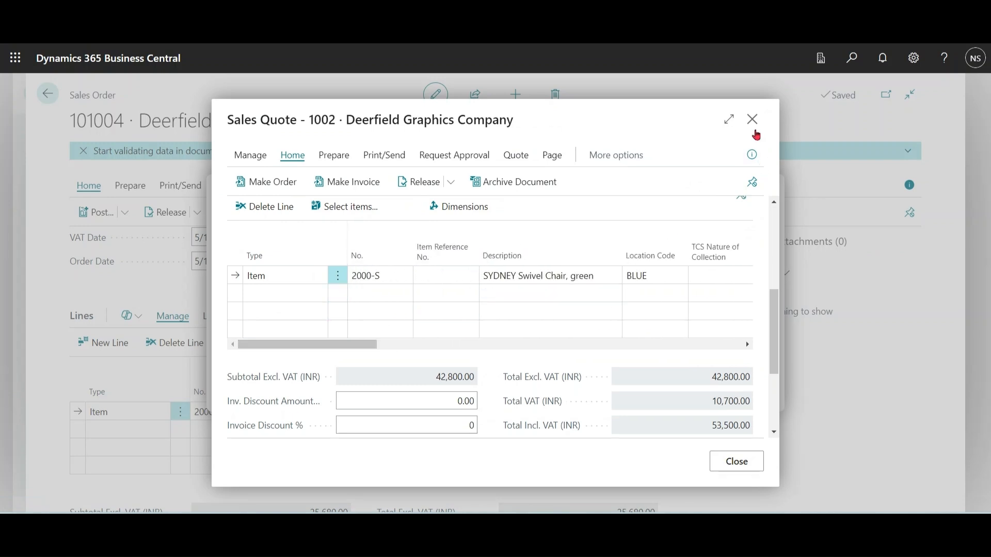
left_click(752, 120)
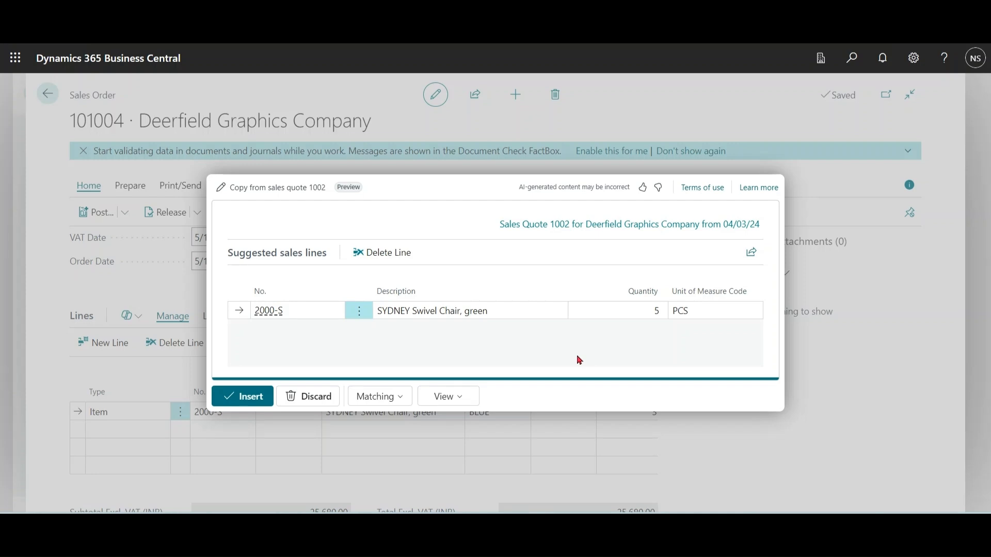
left_click(256, 407)
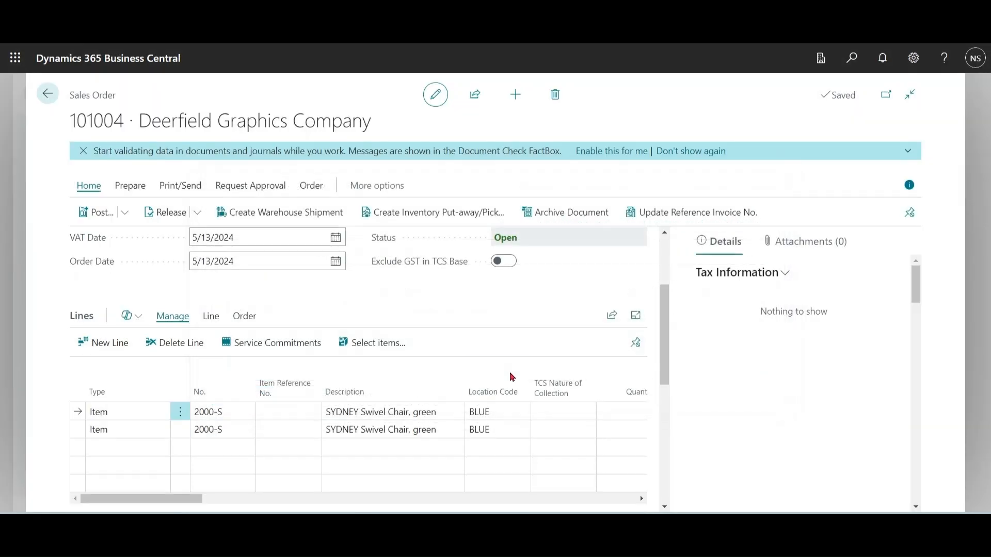
Step: Generate new sales line suggestions with the prompt "i am interested in buying any wooden Table"
left_click(129, 316)
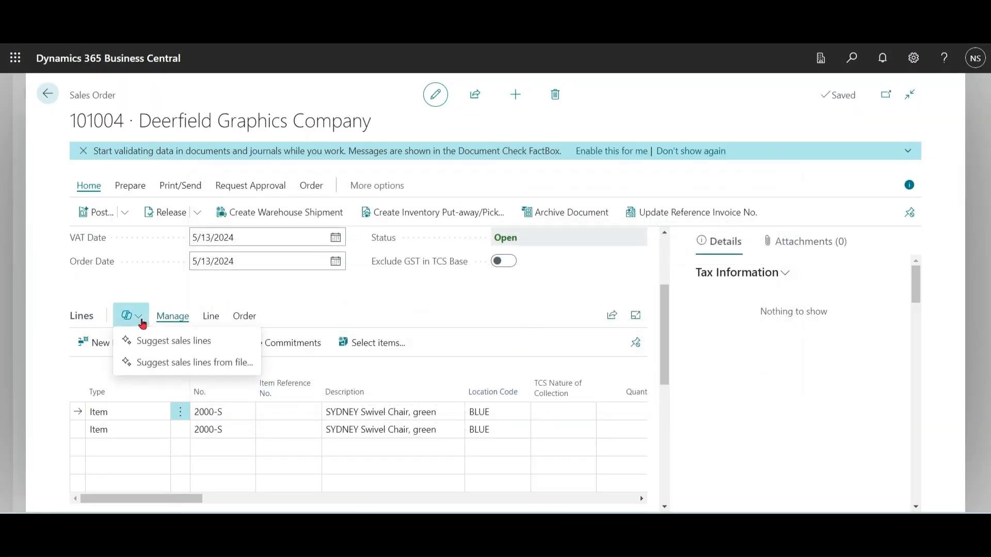
left_click(153, 340)
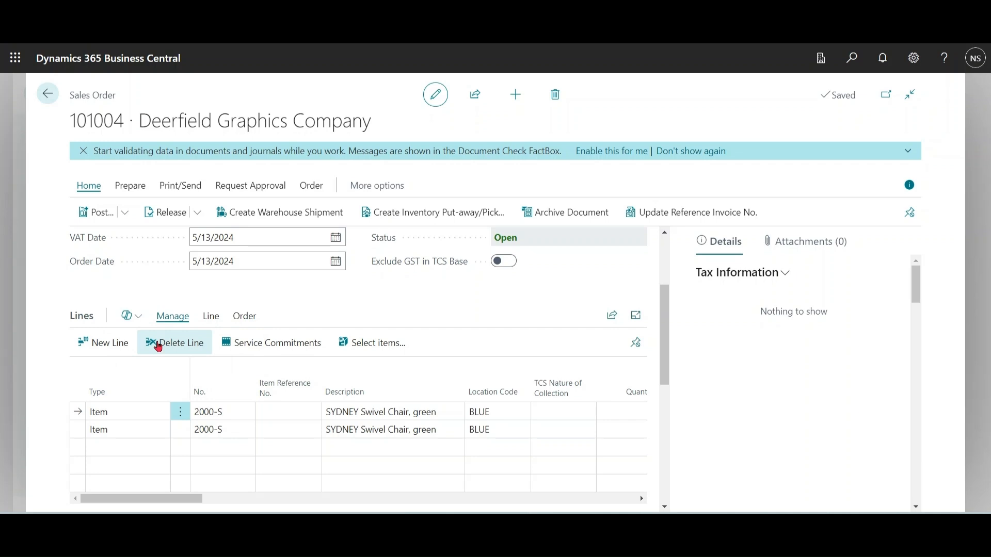
type("i am intere")
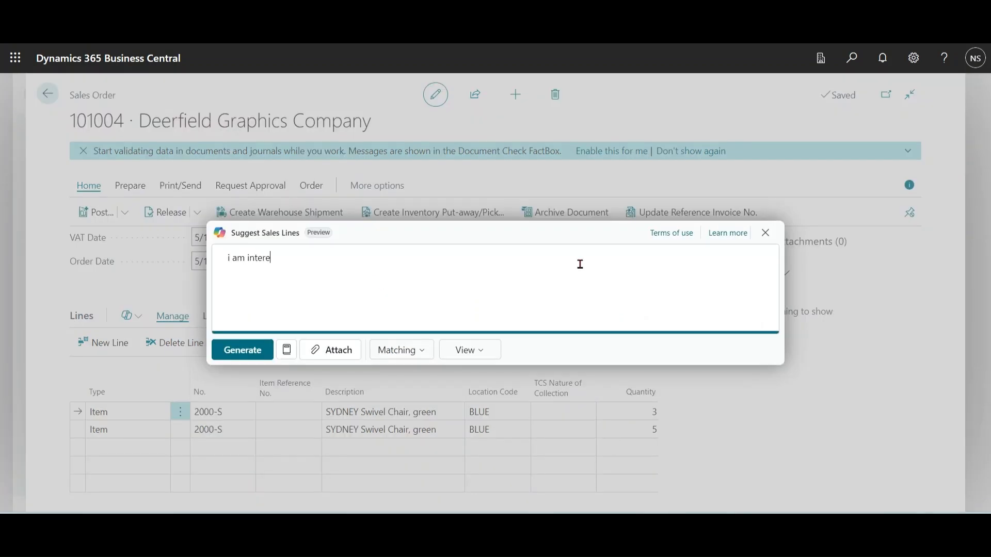
type("sted in buying any wooden Table")
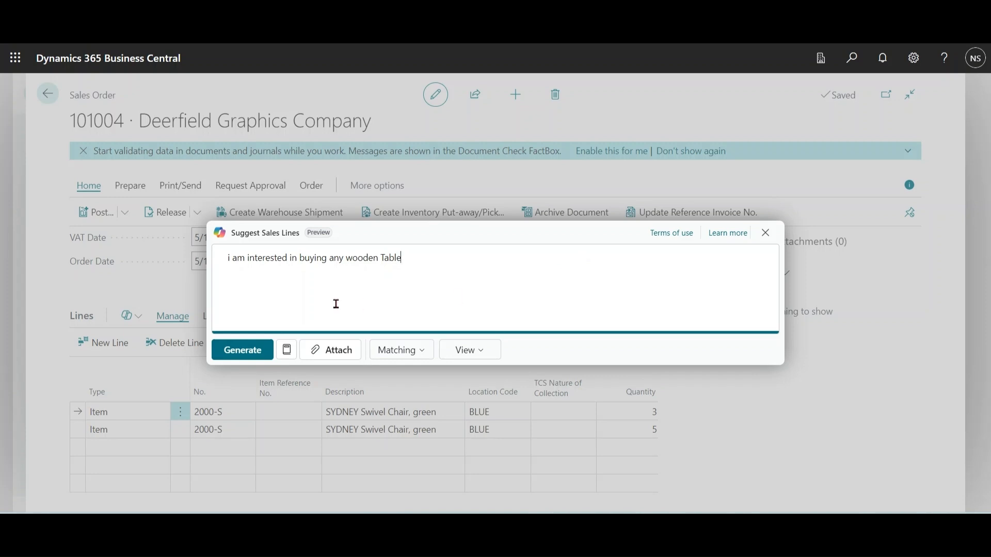
left_click(248, 350)
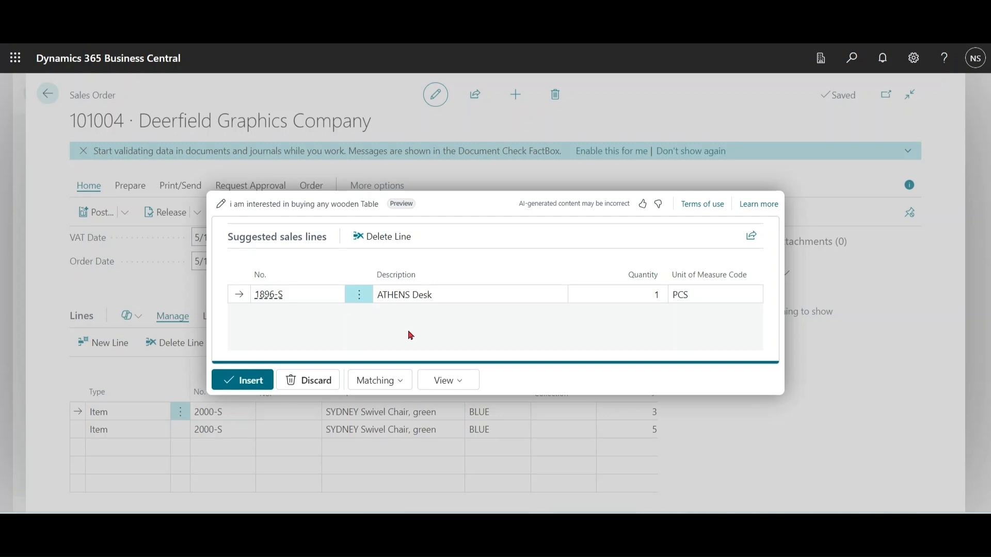
Step: Regenerate the wooden table suggestions with Permissive matching
left_click(401, 386)
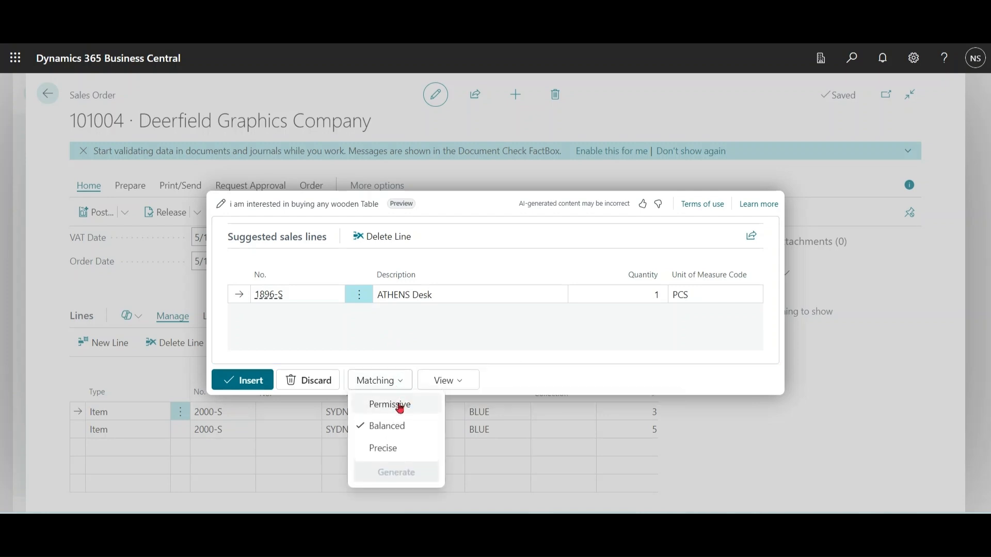
left_click(396, 405)
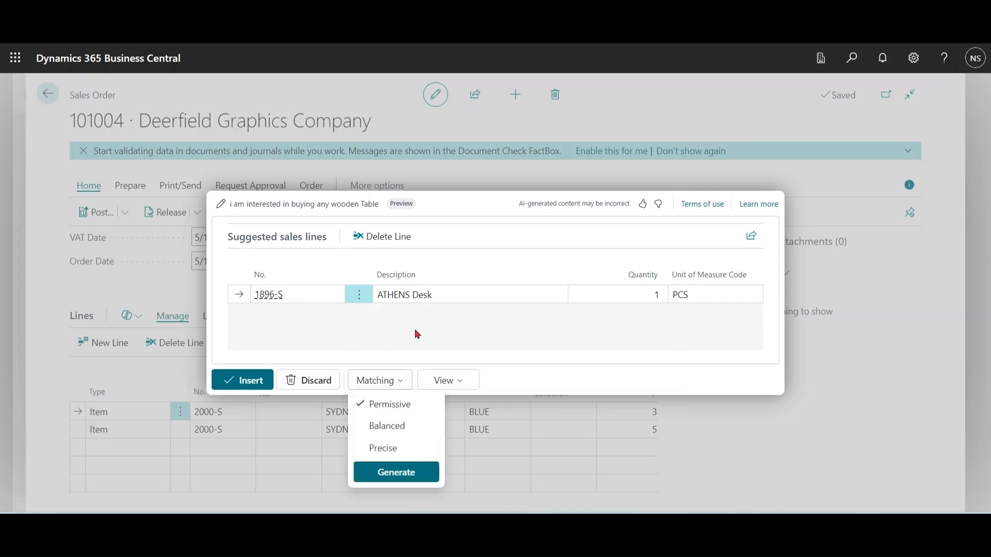
left_click(398, 474)
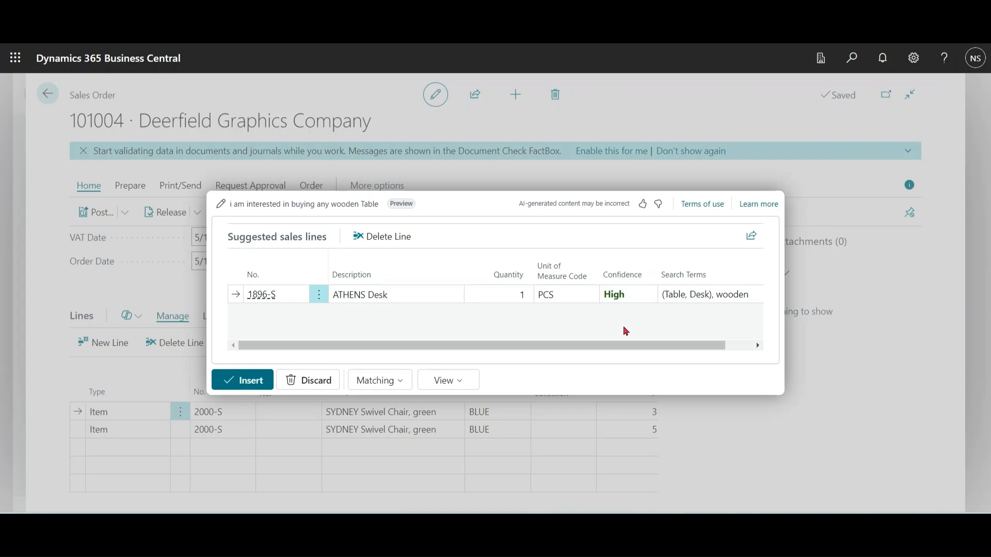
Step: Regenerate the wooden table suggestions with Balanced matching
left_click(385, 385)
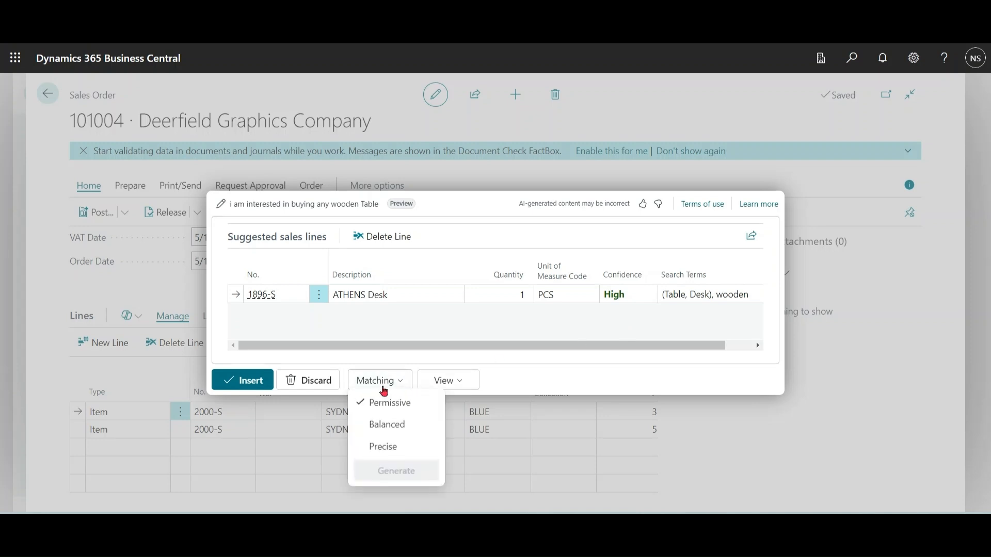
left_click(386, 426)
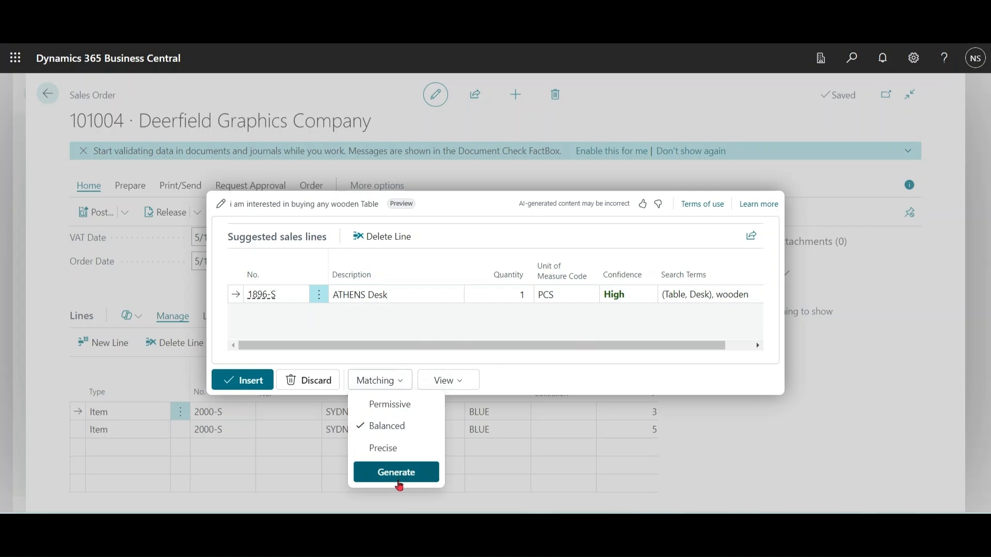
left_click(397, 480)
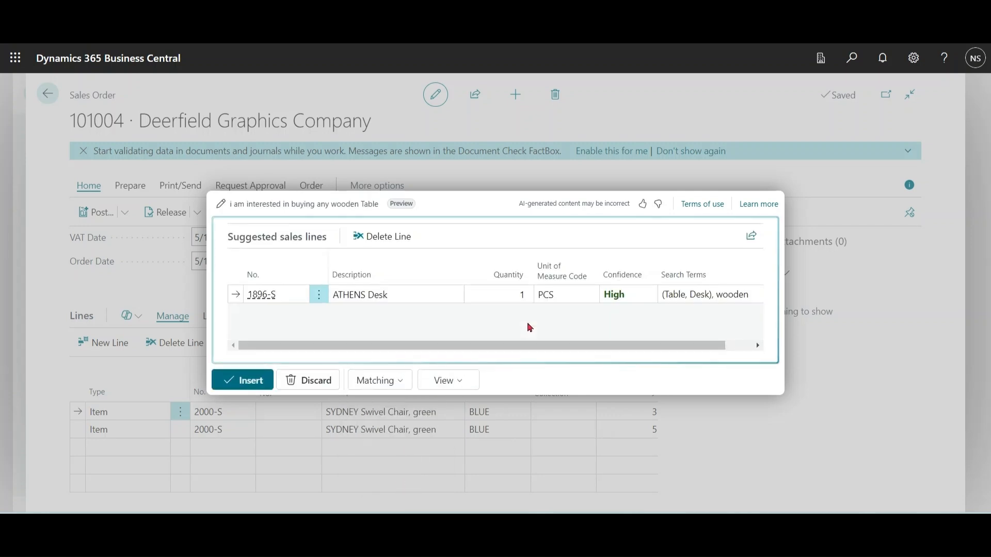
Step: Regenerate the wooden table suggestions with Precise matching
left_click(392, 386)
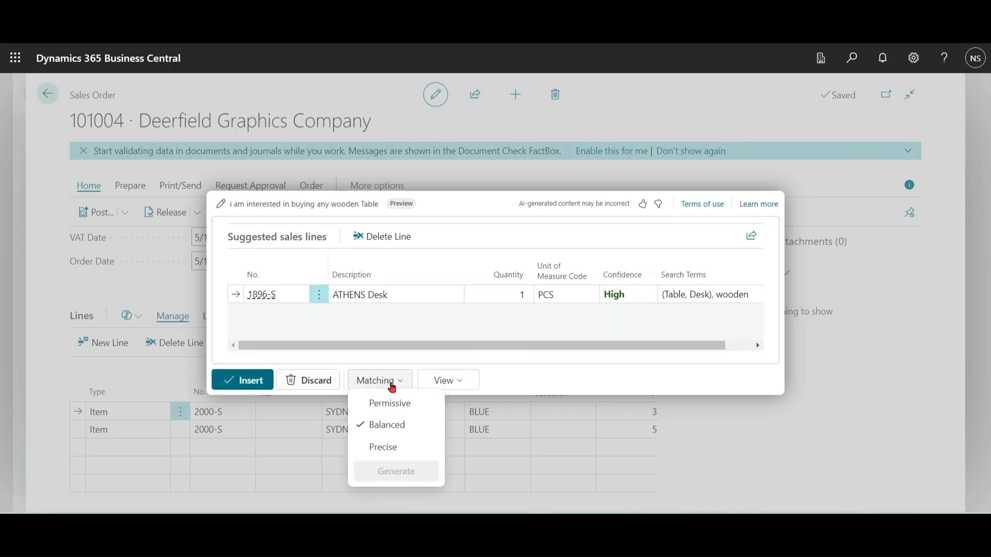
left_click(382, 448)
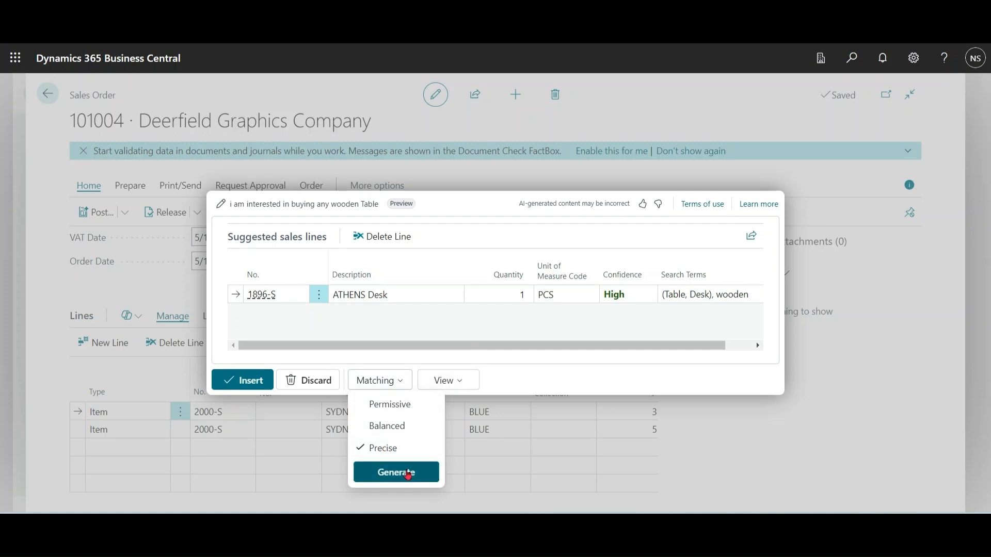
left_click(408, 473)
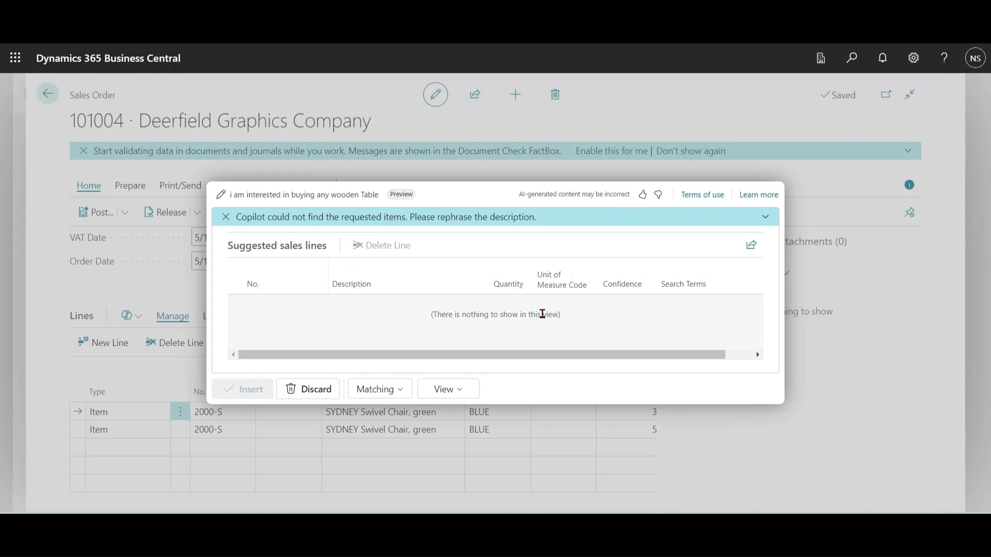
Step: Regenerate the wooden table suggestions with Balanced matching
left_click(398, 398)
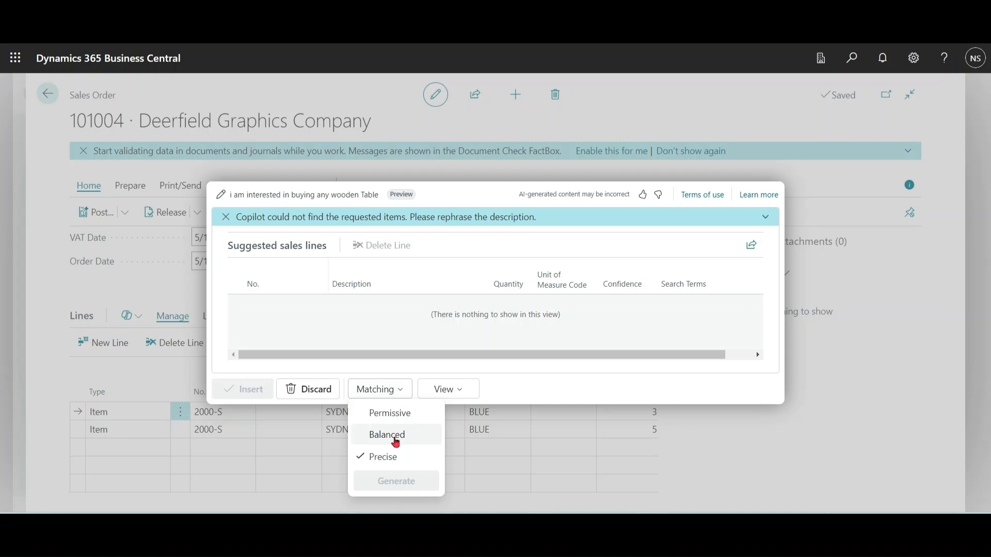
left_click(395, 438)
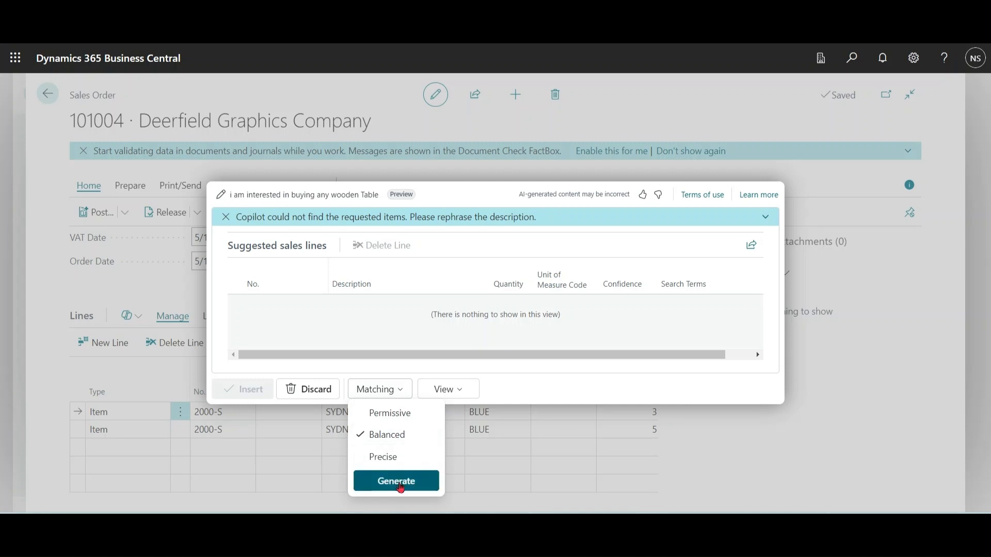
left_click(401, 482)
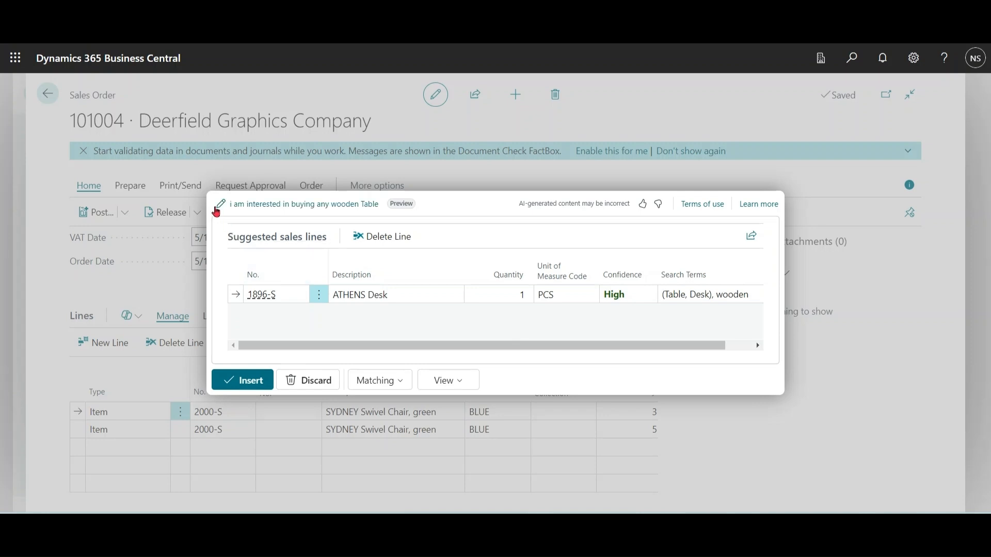
Step: Replace the prompt with "i need furniture for work for 4 members" and generate new sales line suggestions
left_click(221, 203)
left_click_drag(448, 262, 187, 277)
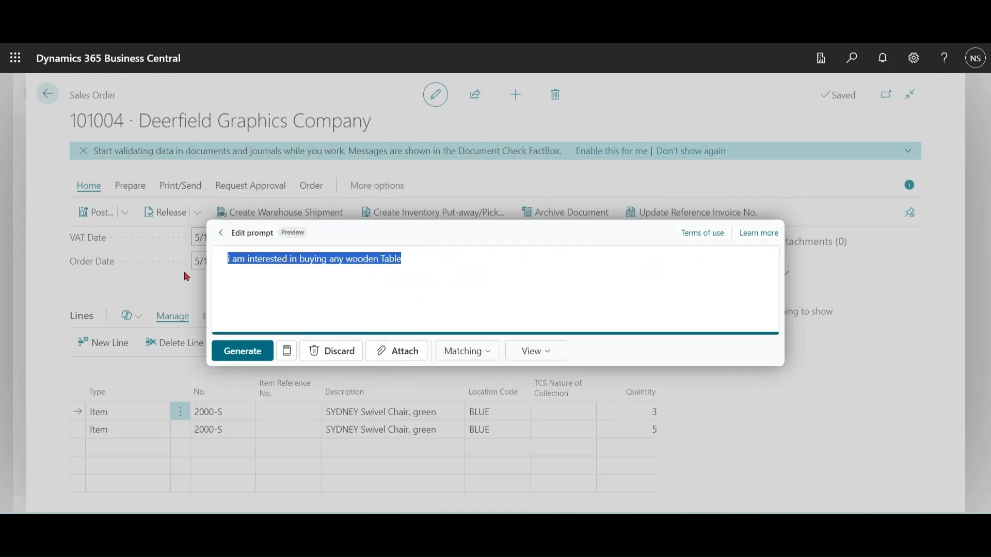
type("i need f")
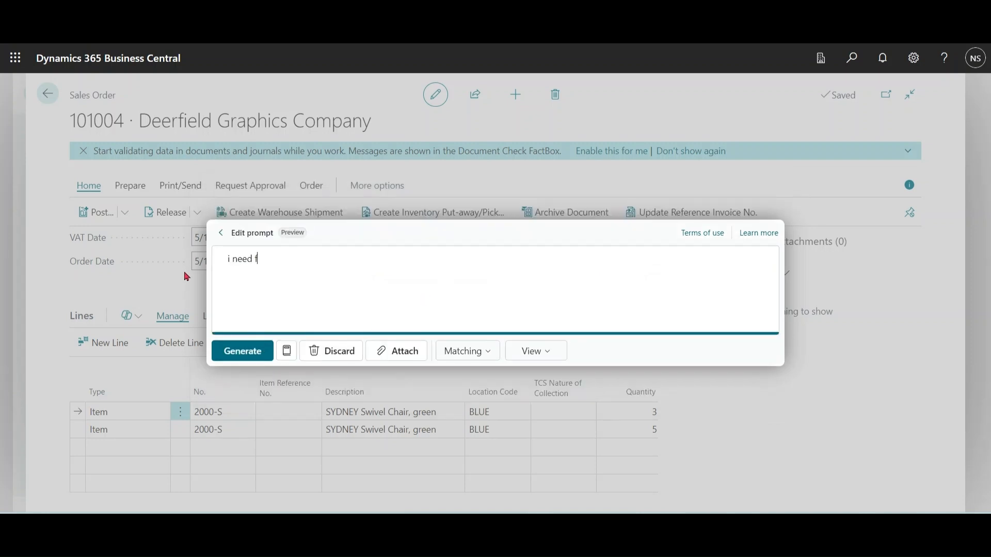
type("urniture for work for 4 members")
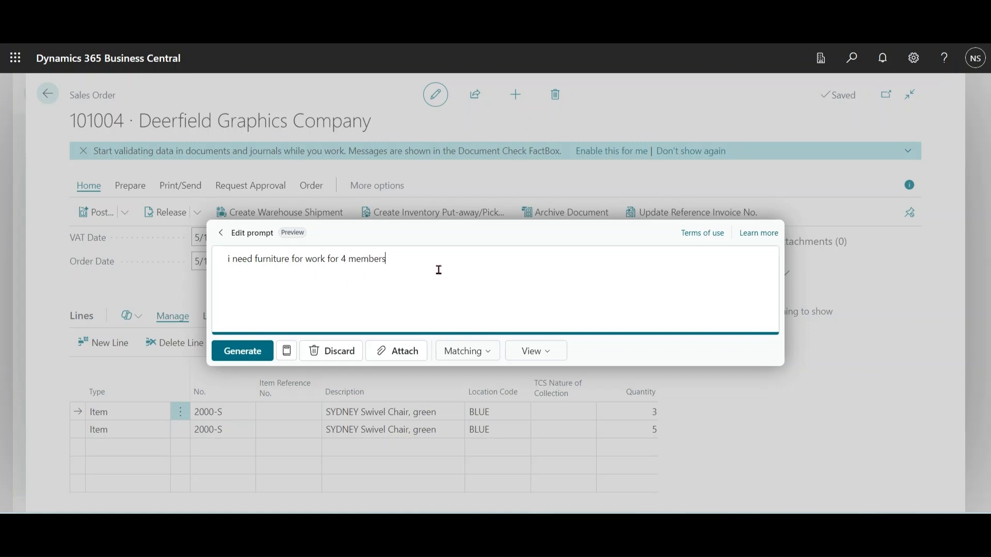
left_click(247, 353)
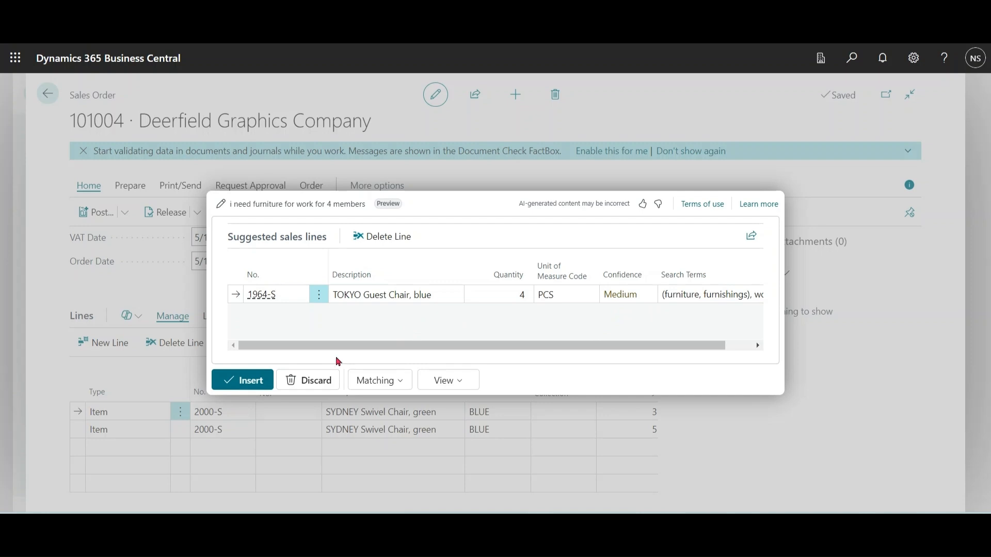
Step: Append "also give options for lamps for all" to the furniture prompt and regenerate the suggestions
left_click(222, 209)
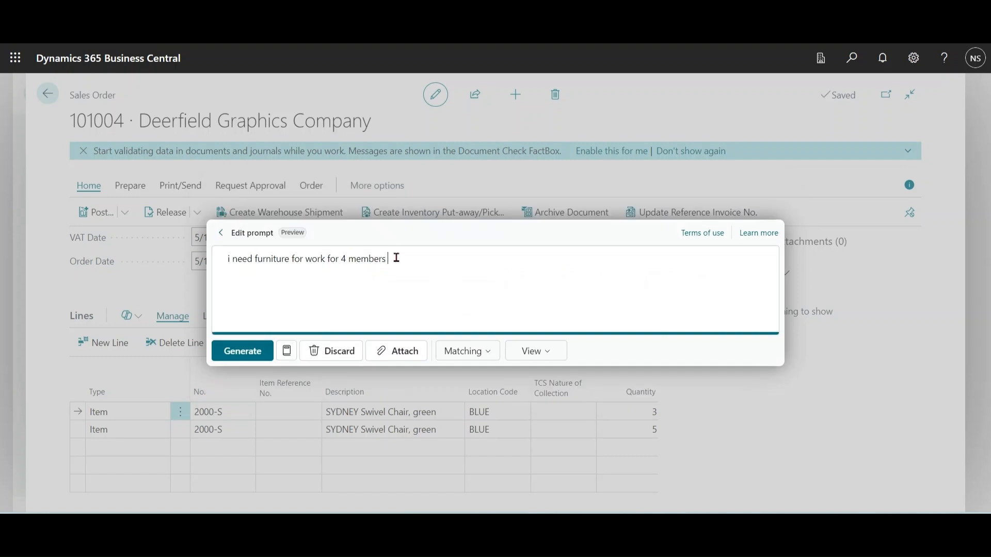
type("also give options for lamps for all")
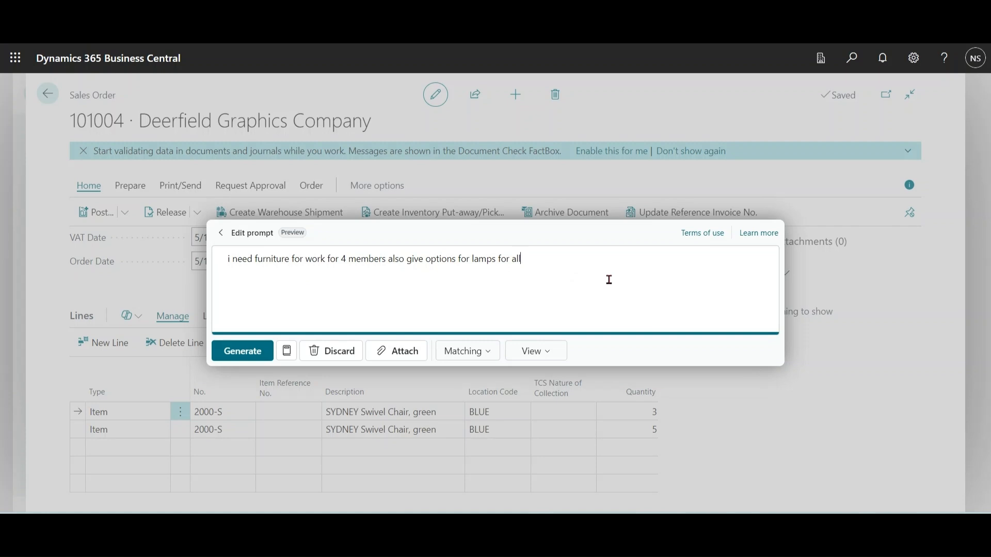
left_click(242, 354)
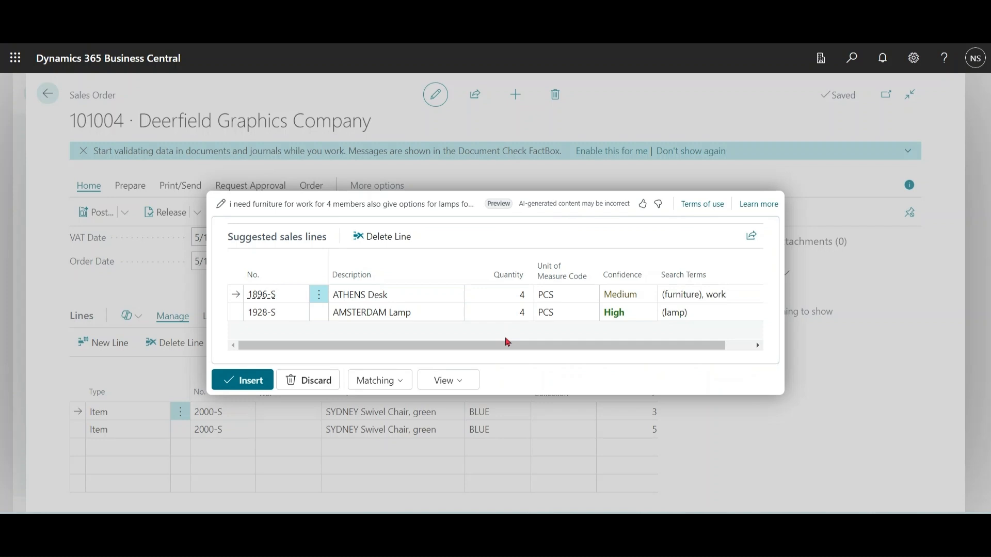
Step: Regenerate the furniture and lamp suggestions in the Lines only view
left_click(466, 382)
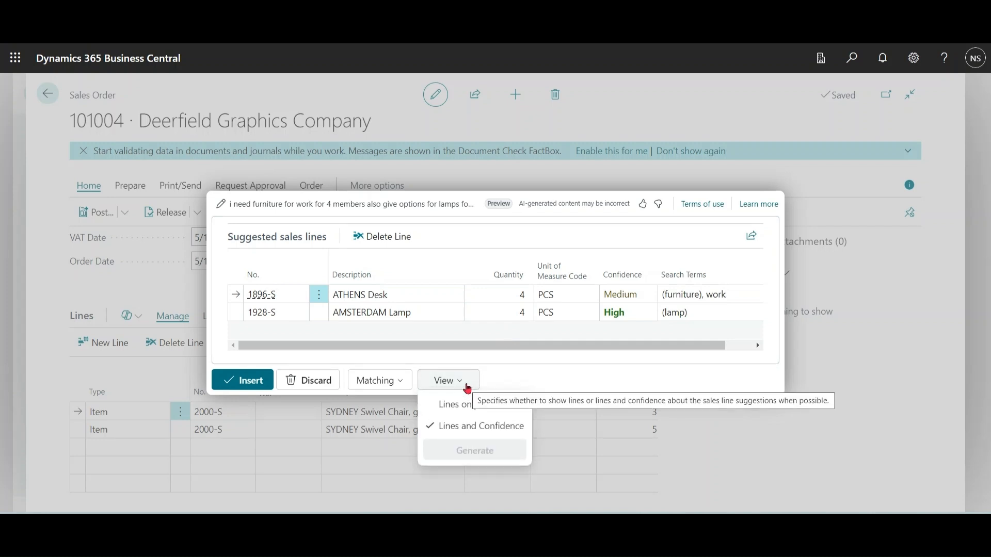
left_click(467, 408)
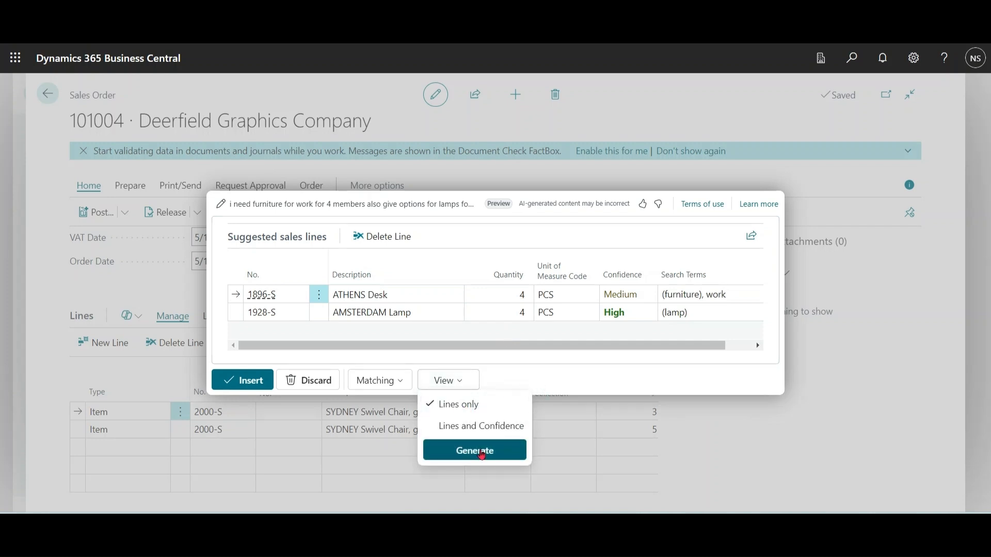
left_click(479, 452)
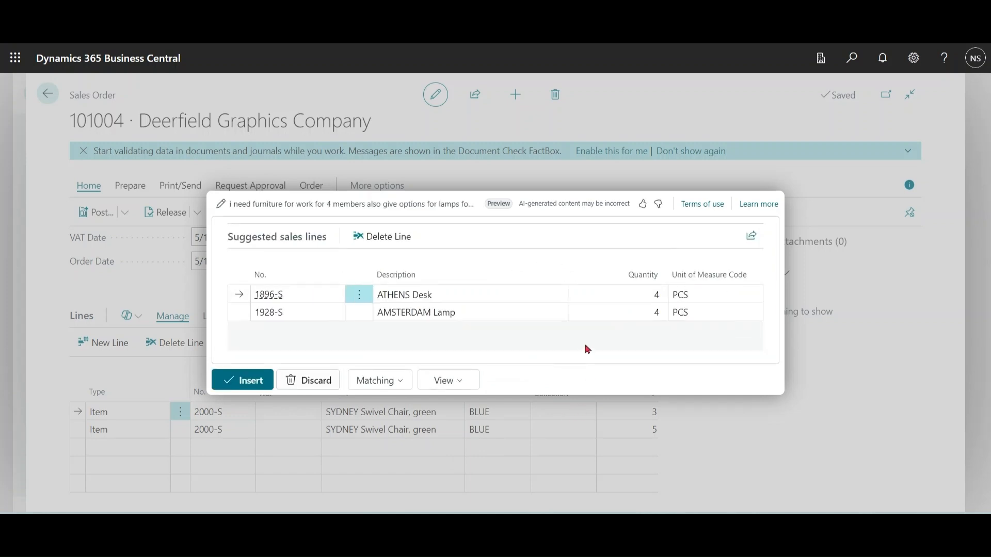
Step: Regenerate the suggestions in the Lines and Confidence view and insert the suggested lines into the sales order
left_click(454, 381)
left_click(504, 426)
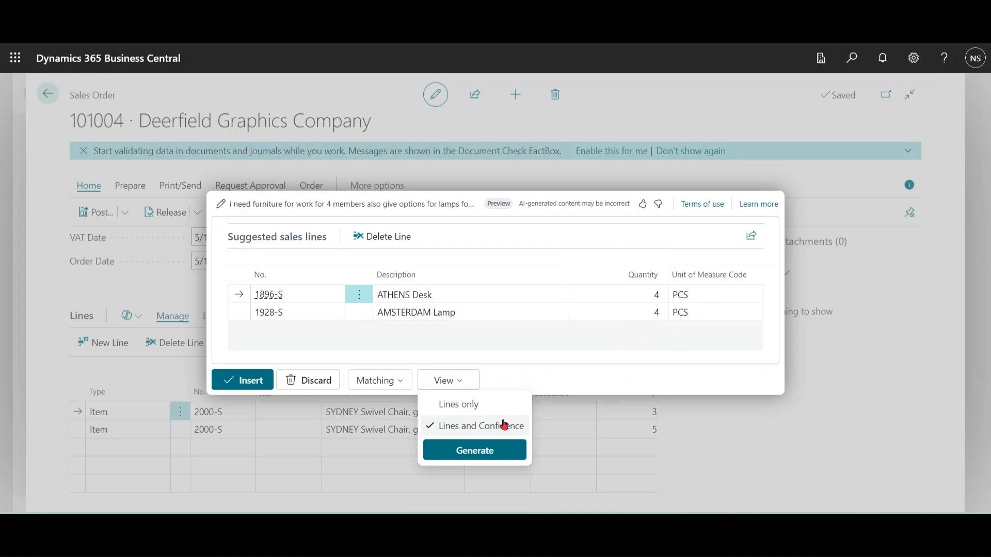
left_click(493, 452)
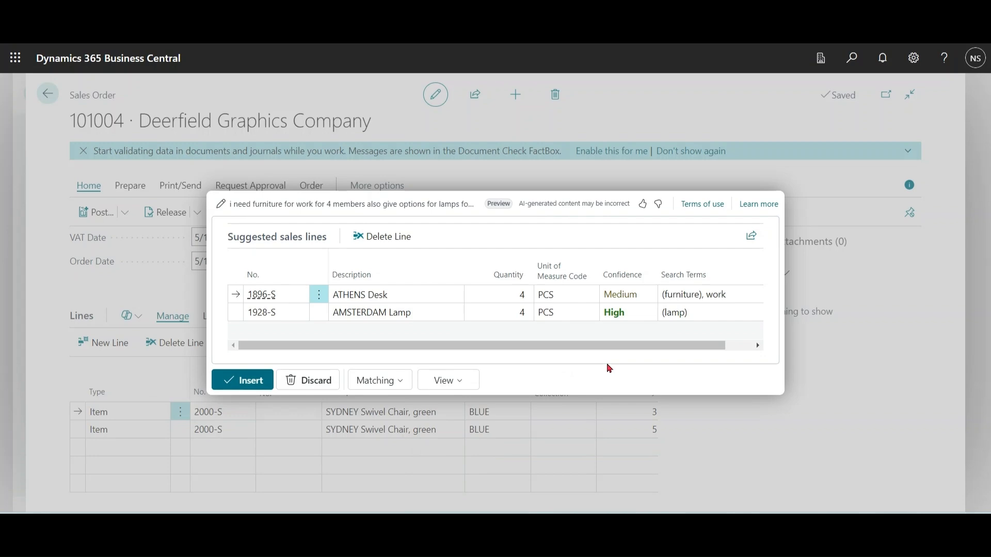
left_click(243, 384)
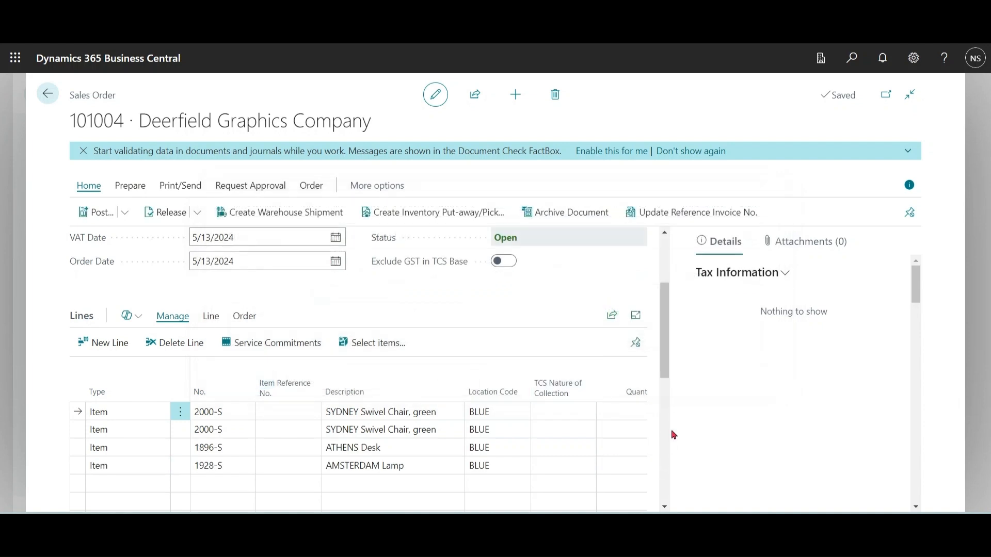
Step: Switch to Excel and review the Customer Order Request sheet's column headings and its lamp and table rows
left_click(140, 317)
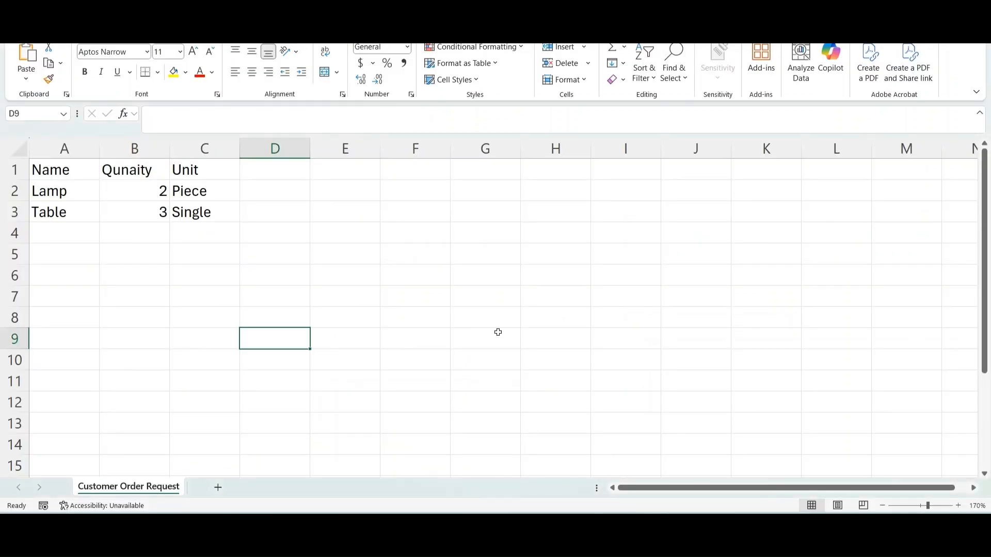
left_click(459, 311)
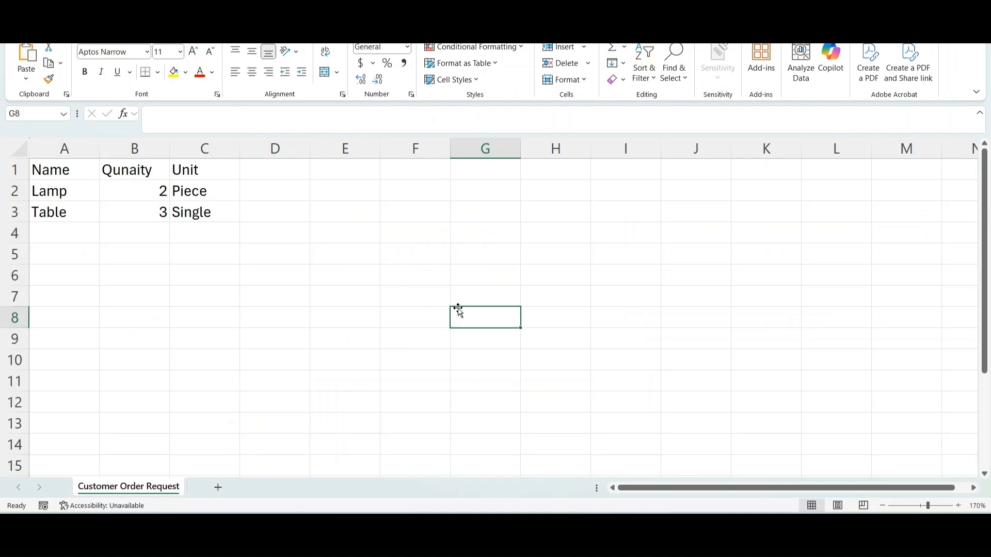
left_click(63, 175)
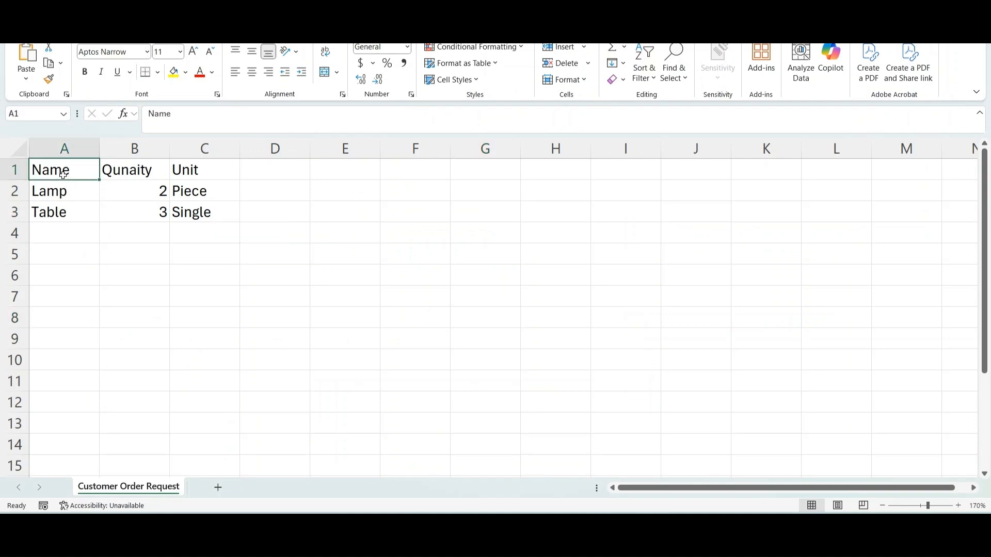
left_click(125, 173)
left_click(194, 174)
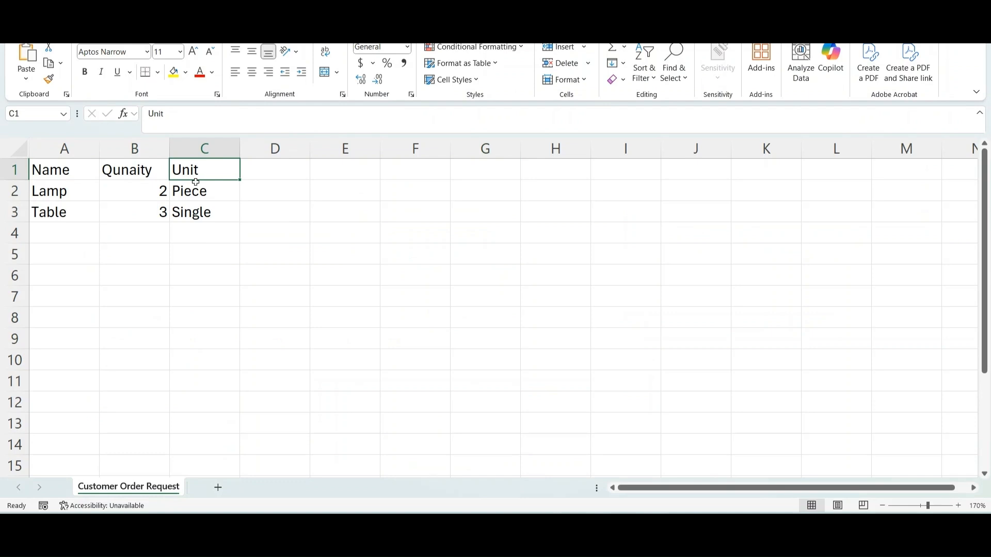
left_click(132, 169)
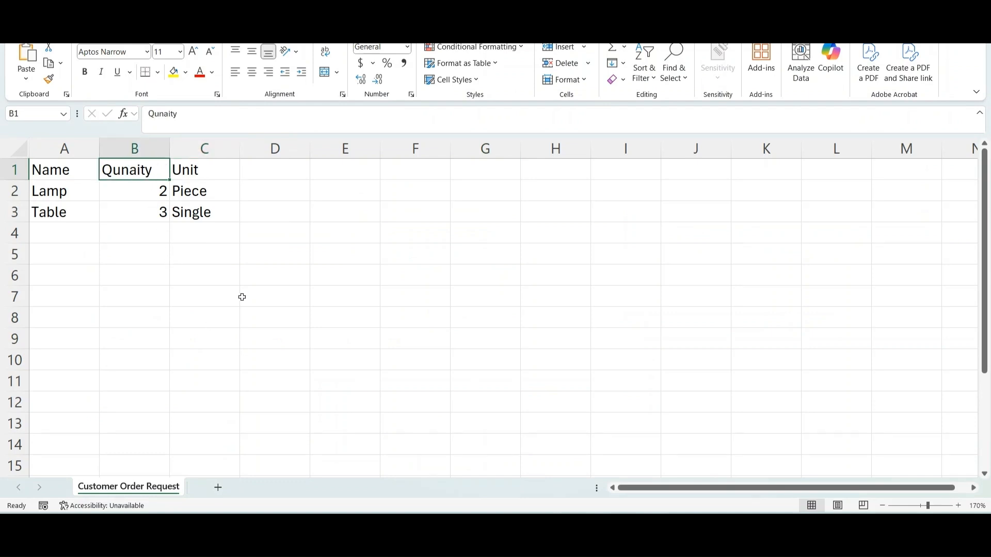
left_click(53, 189)
left_click(59, 211)
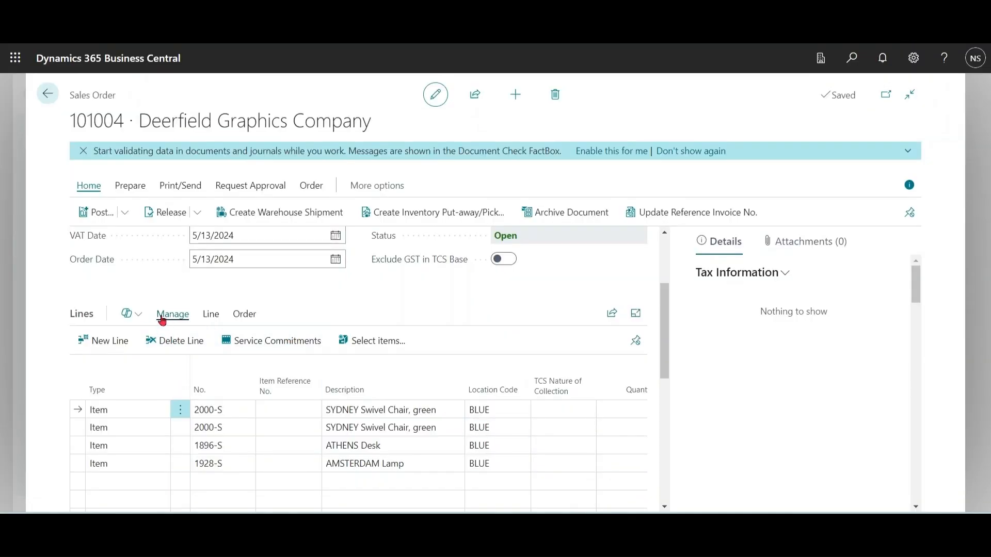
Step: Switch back to Business Central and load the Customer Order Request file to suggest sales lines from it
left_click(127, 314)
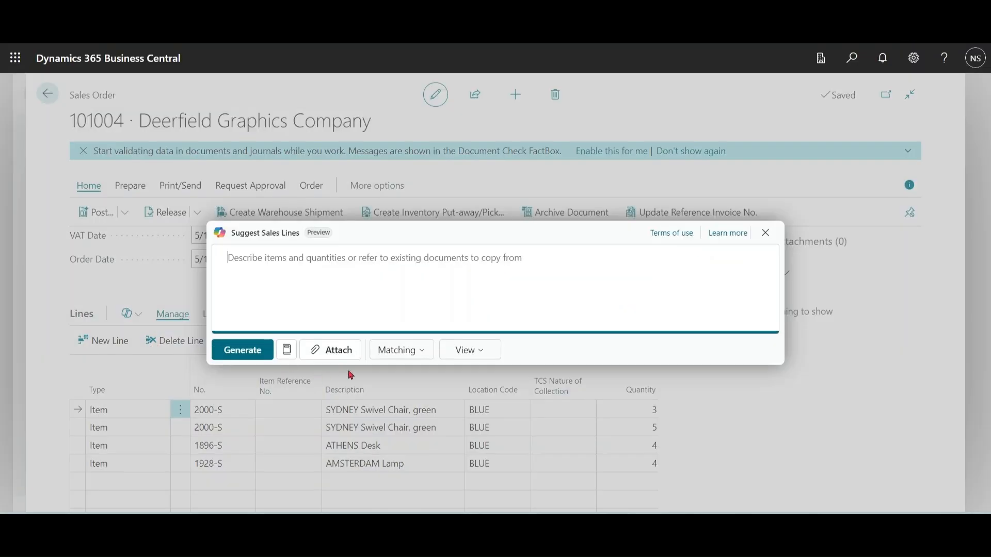
left_click(341, 351)
left_click(494, 281)
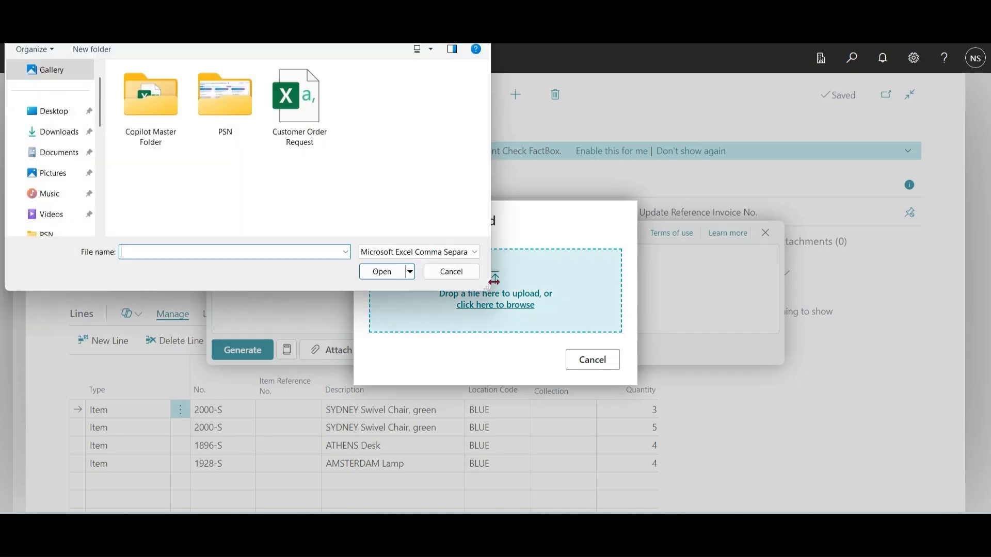
left_click(297, 136)
left_click(392, 276)
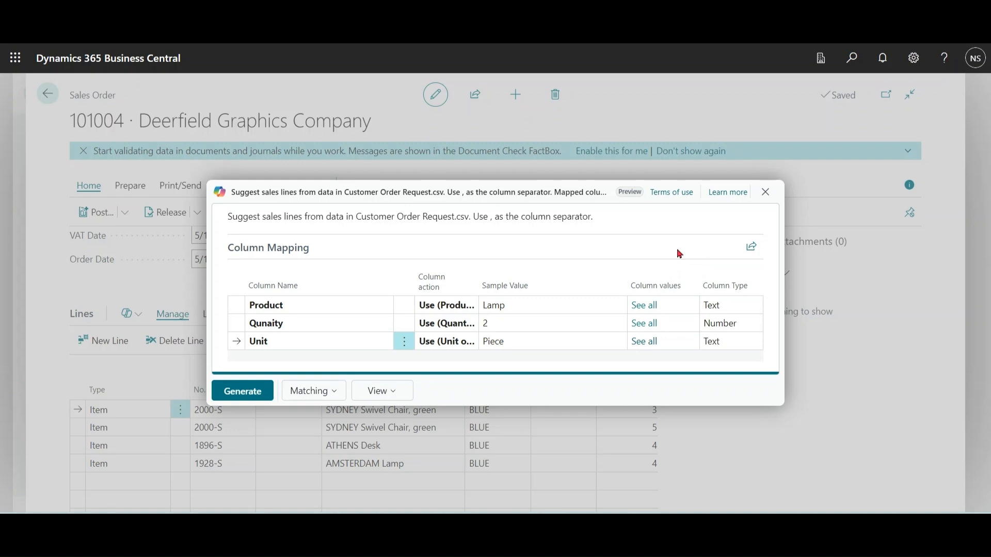
Step: Keep Product mapped as Use (Product) and Qunaity as Use (Quantity), and generate sales line suggestions from the file
left_click(471, 311)
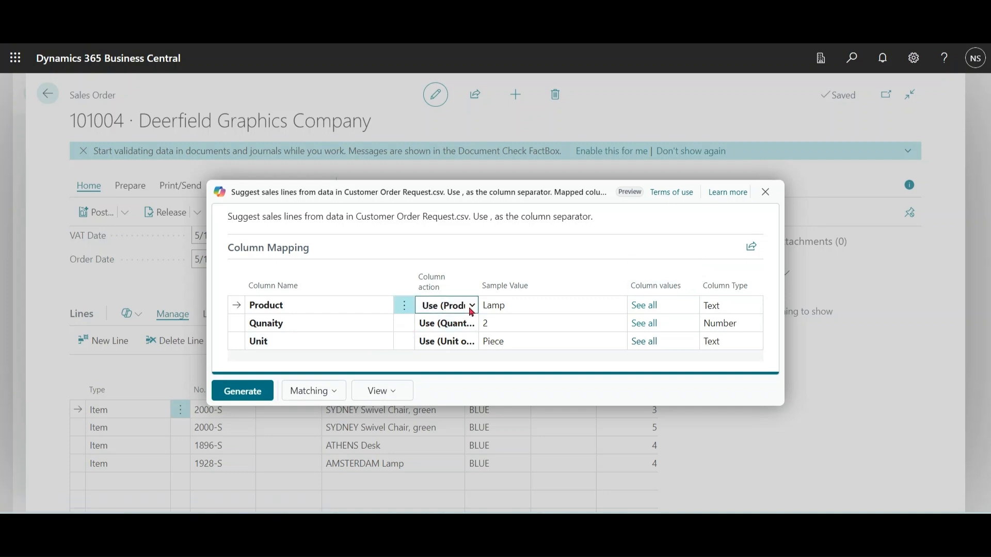
left_click(472, 307)
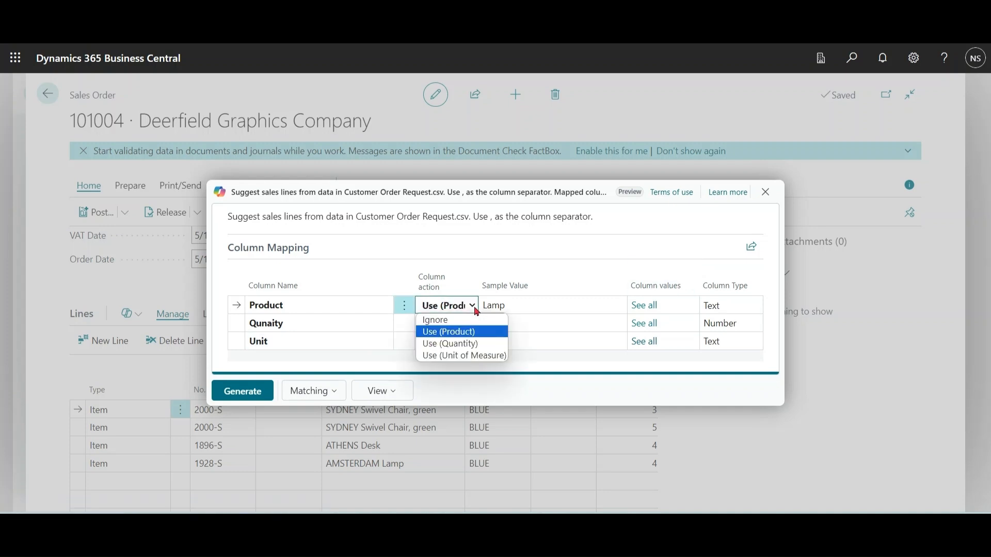
mouse_move(327, 290)
left_click(468, 332)
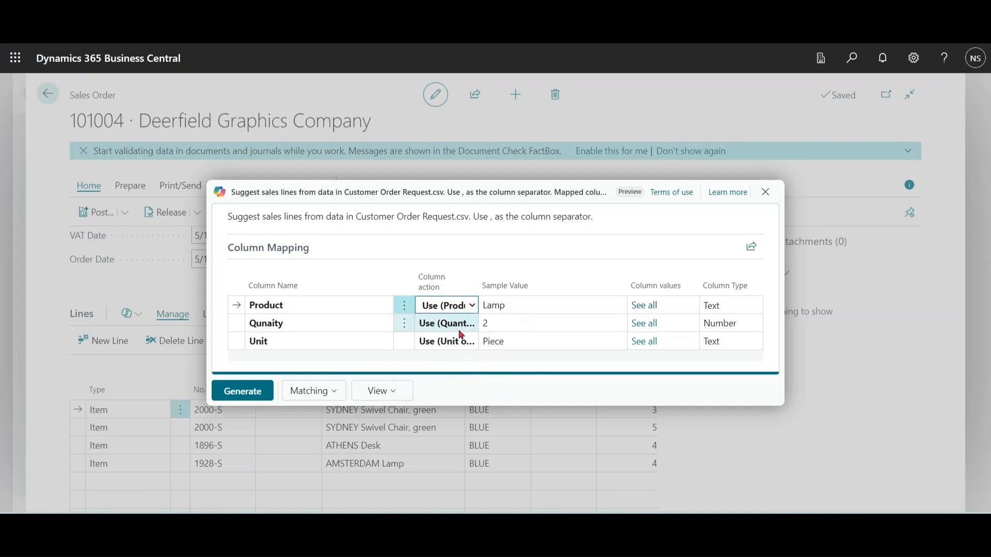
left_click(467, 329)
left_click(476, 331)
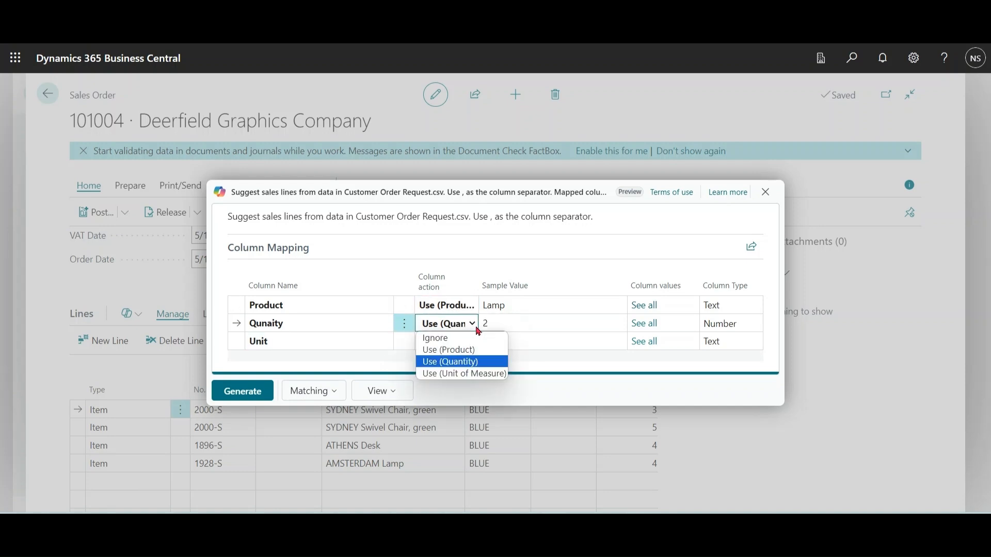
left_click(476, 330)
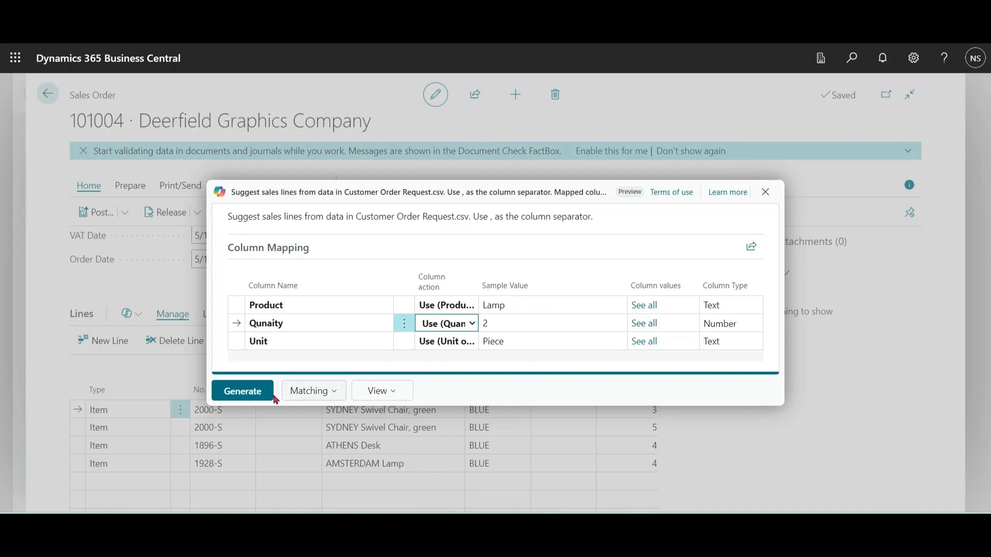
left_click(243, 393)
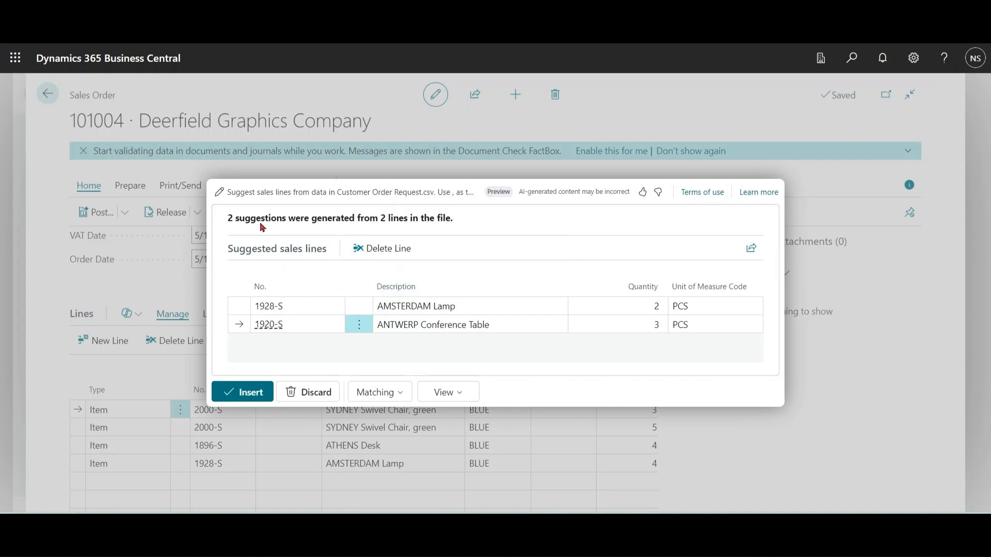
Step: Reopen the file-based prompt, regenerate its suggestions with the same column mapping, and insert them into the sales order
left_click(220, 192)
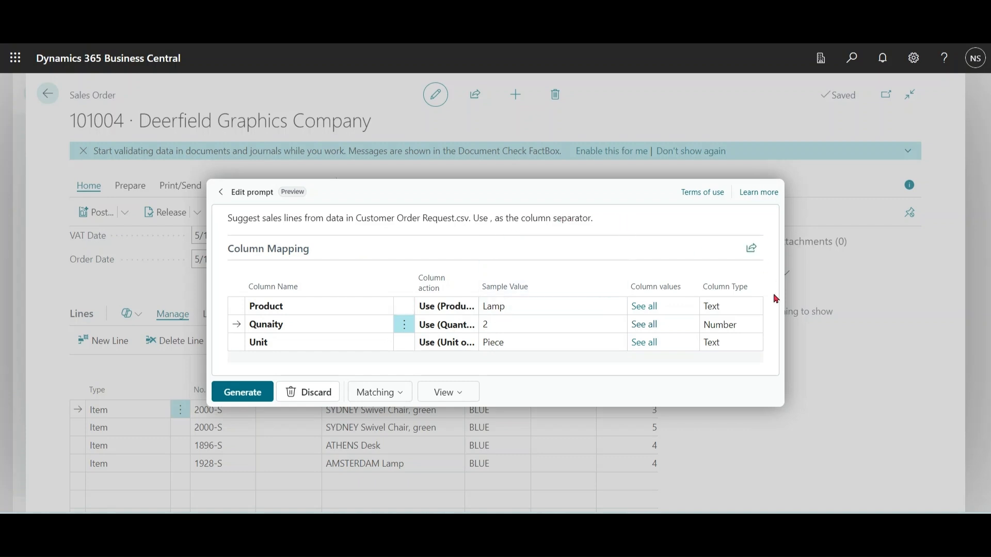
left_click(242, 392)
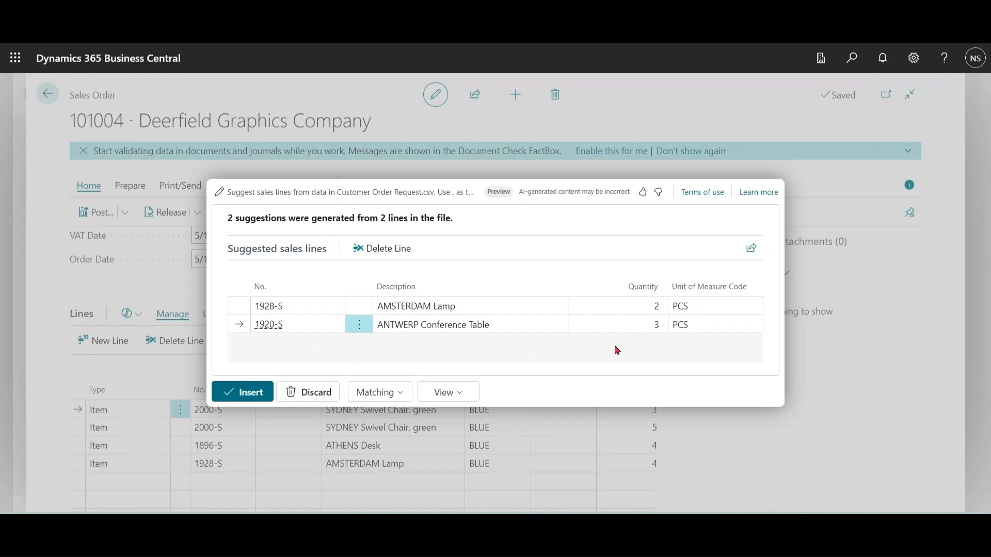
left_click(242, 393)
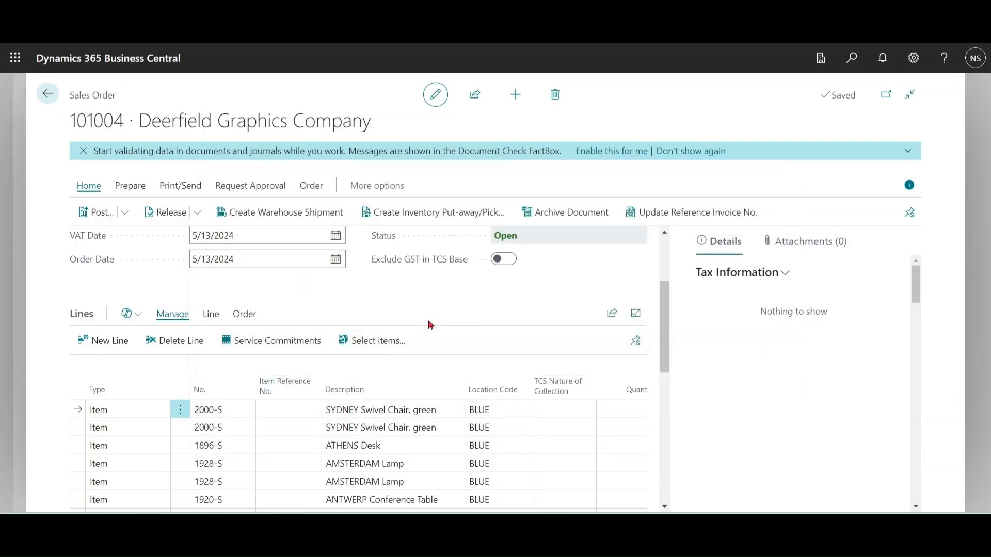
Step: Review the order lines and totals, and display the Copilot actions available for the lines
scroll(665, 361, "down", 3)
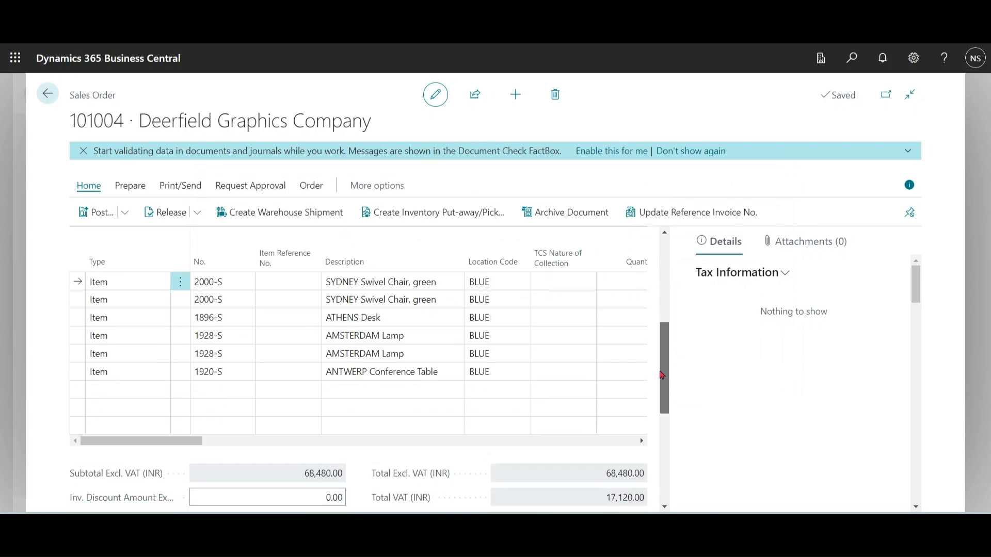
left_click_drag(662, 376, 667, 296)
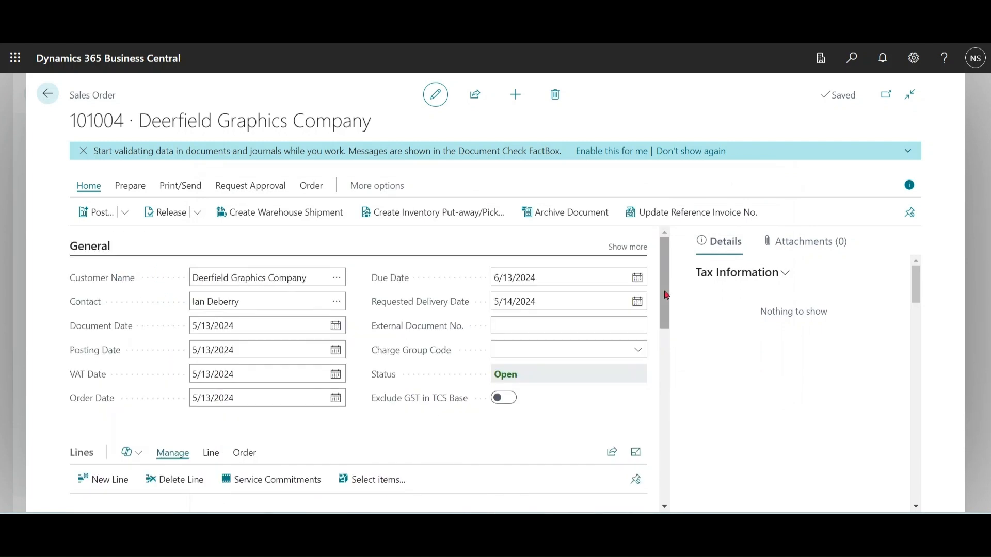
left_click(140, 458)
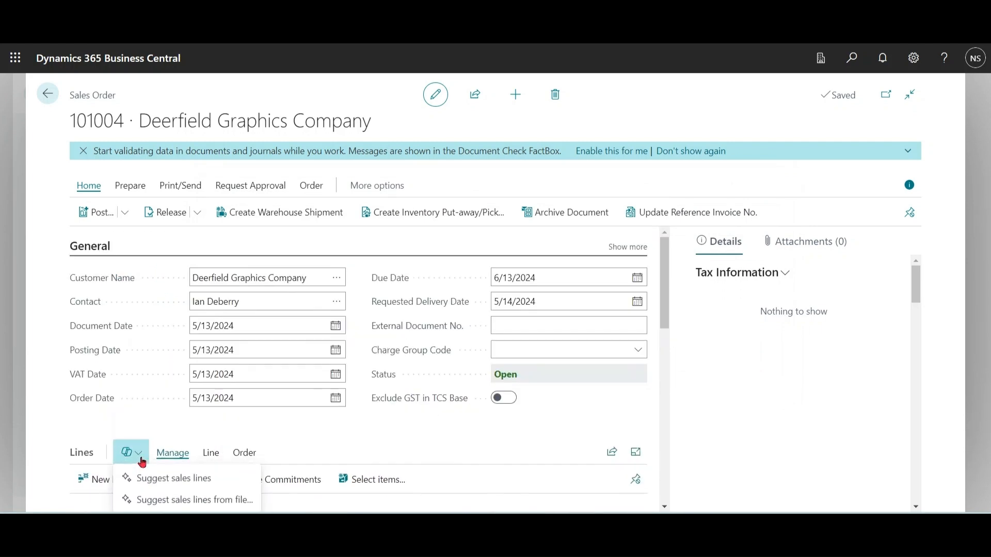
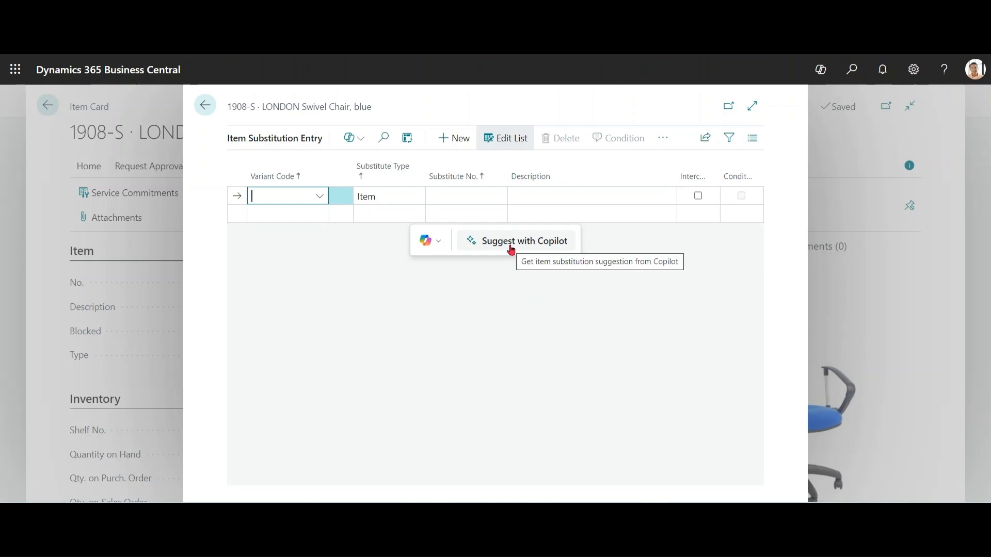
Step: Get Copilot item substitution suggestions for the LONDON Swivel Chair, blue, and regenerate them with the same prompt
left_click(511, 250)
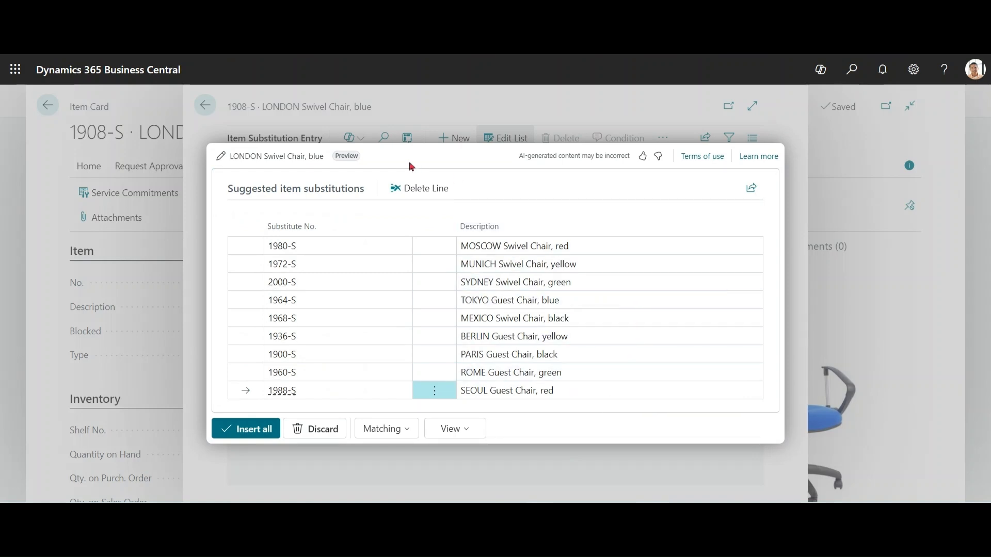
left_click(221, 163)
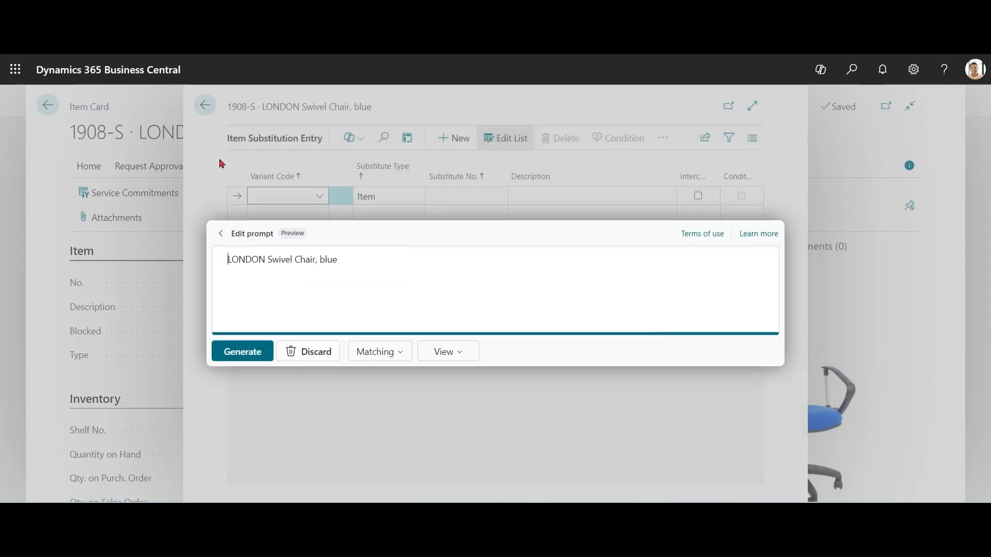
left_click(246, 353)
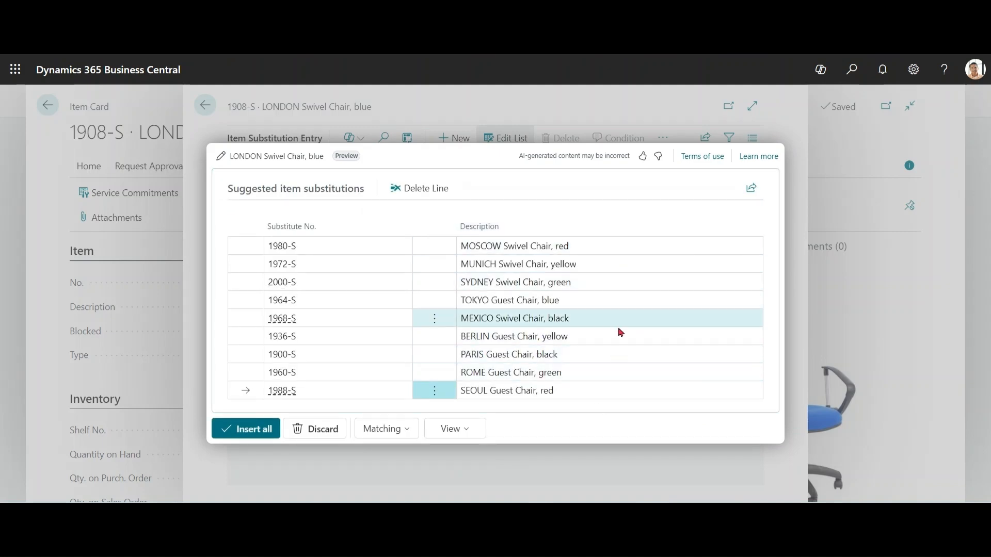
Step: Switch the suggestion view to Lines and Confidence and regenerate the item substitutions
left_click(465, 436)
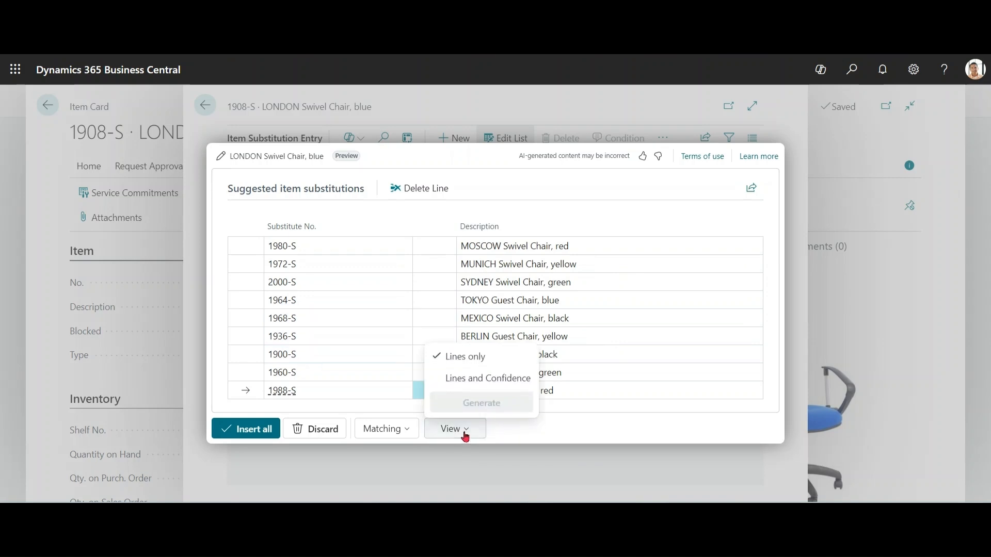
left_click(500, 387)
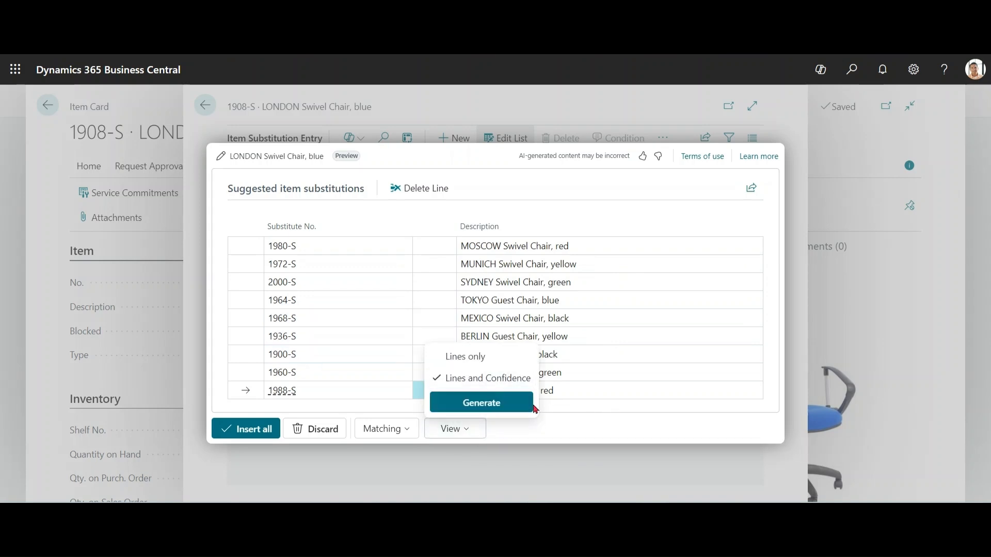
left_click(509, 408)
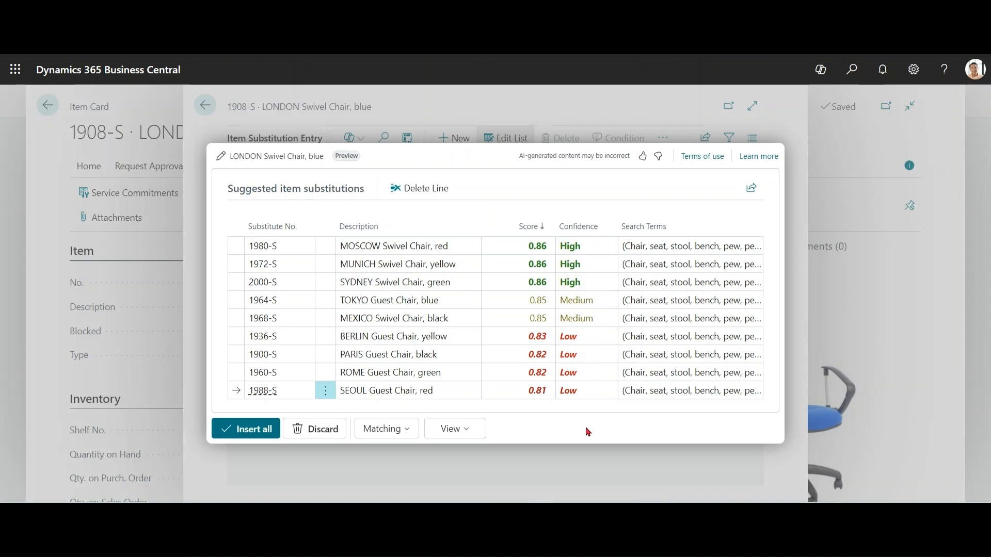
Step: Set the suggestion matching to Permissive and regenerate the item substitutions
left_click(407, 432)
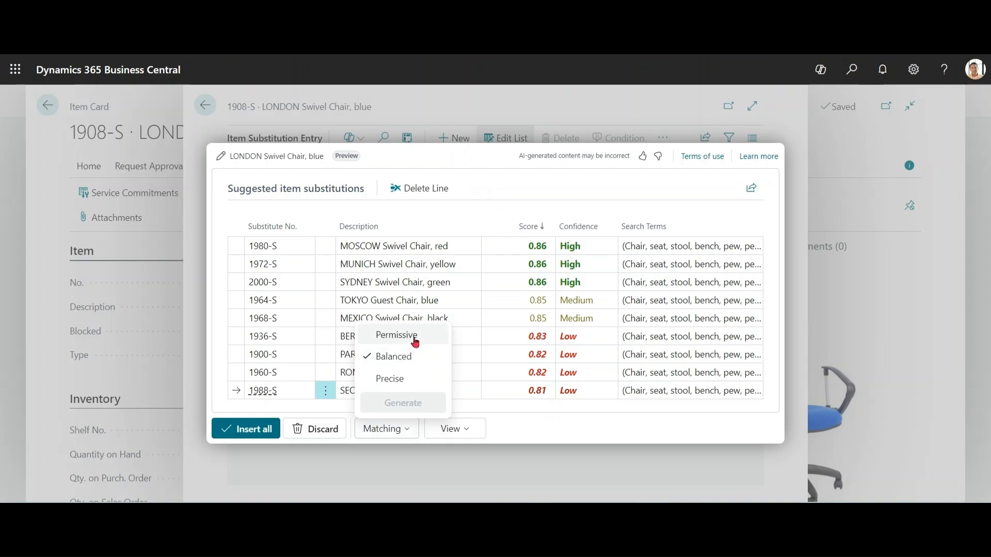
left_click(413, 341)
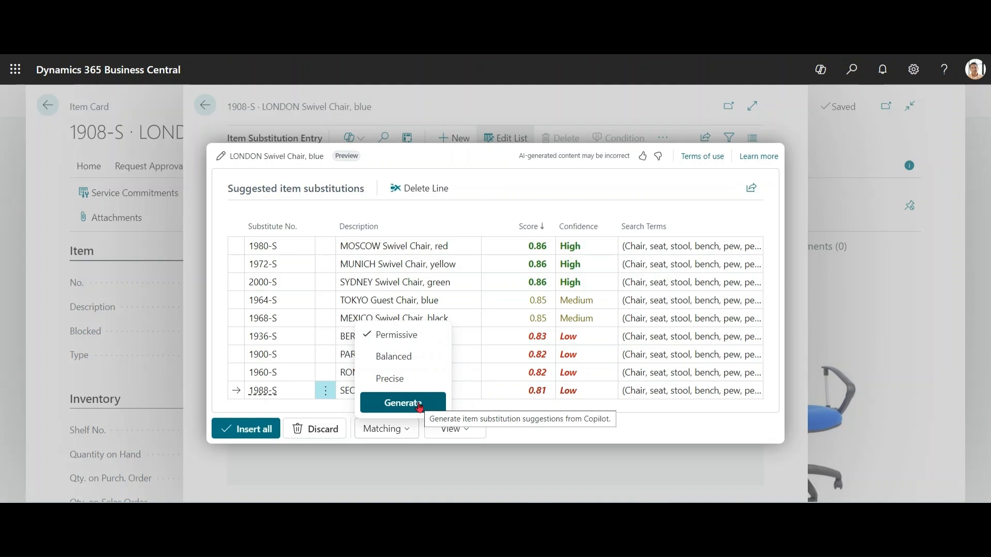
left_click(419, 407)
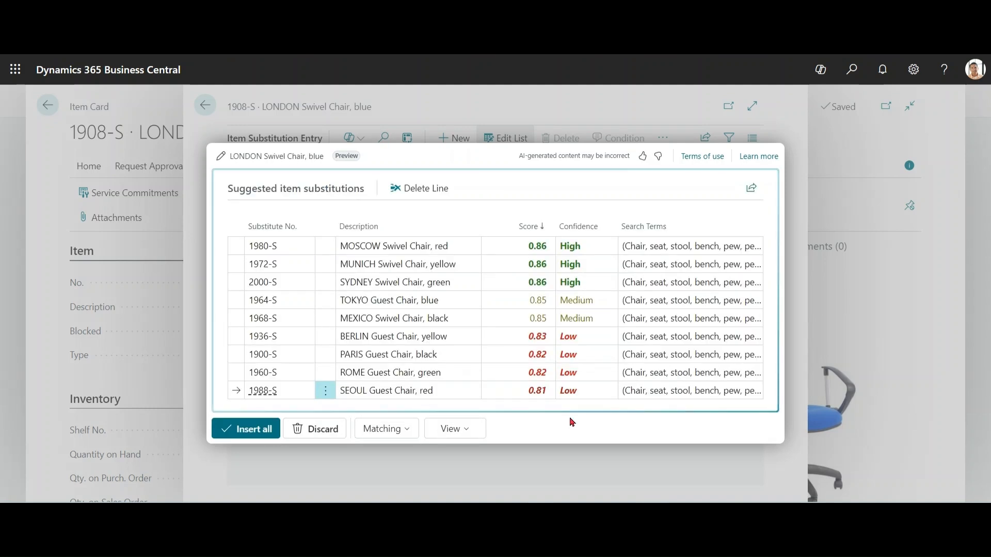
Step: Change the suggestion matching to Precise and regenerate the item substitutions
left_click(395, 430)
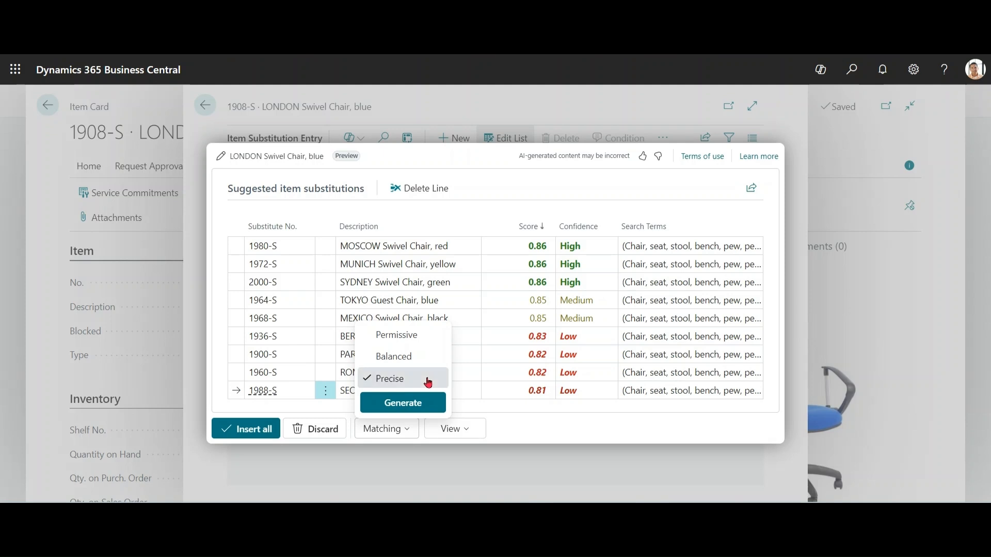
left_click(411, 414)
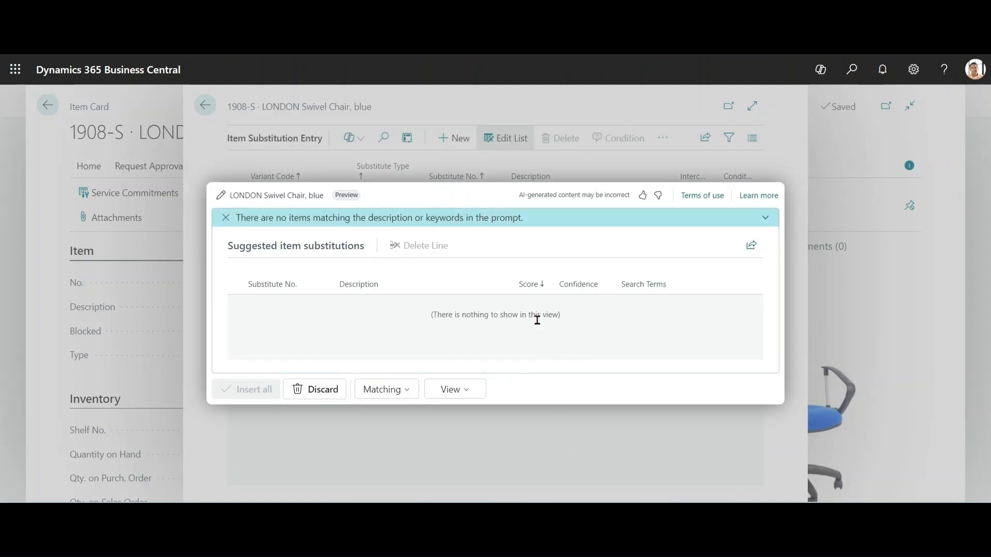
left_click(400, 393)
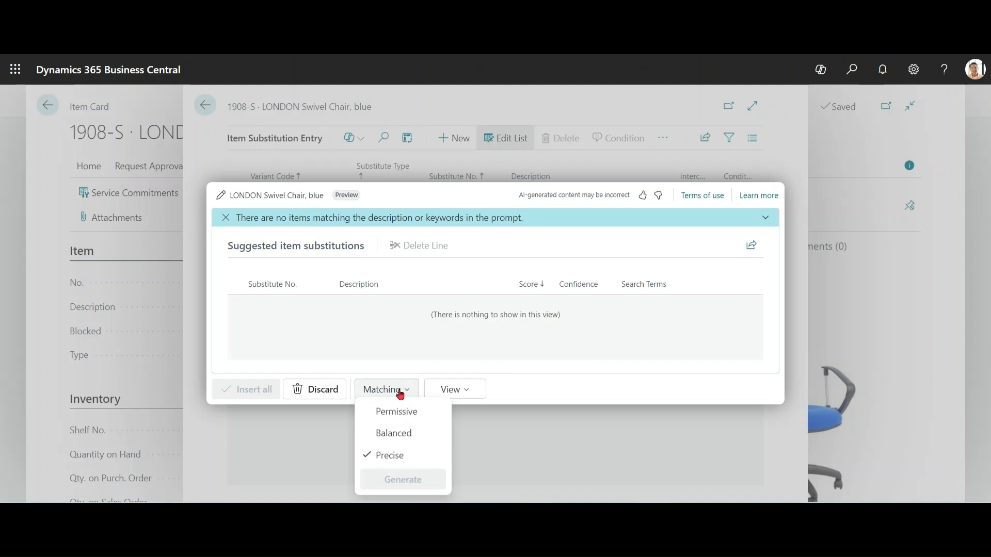
left_click(400, 394)
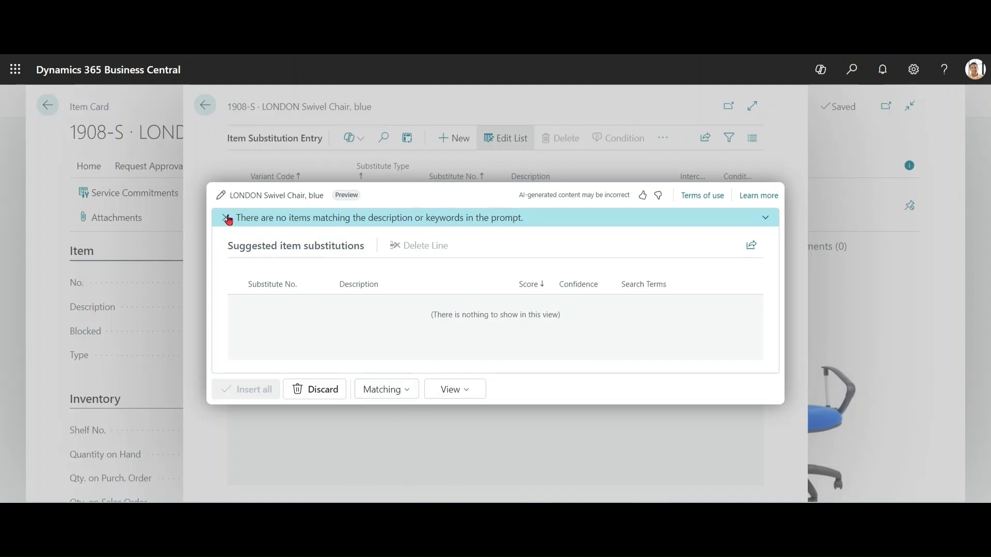
Step: Replace the substitution prompt with "black chair" and generate new suggestions
left_click(221, 199)
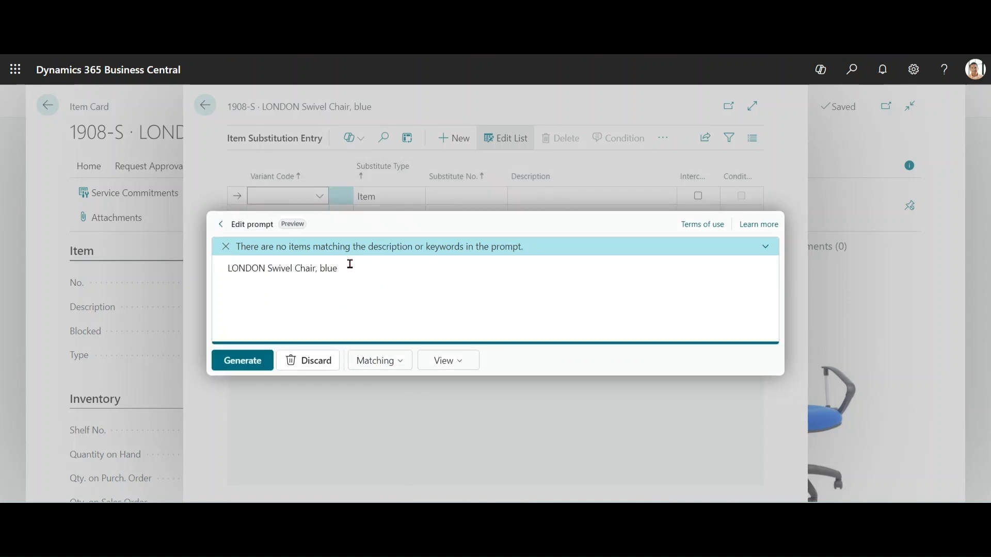
left_click_drag(349, 265, 200, 281)
type("black chair")
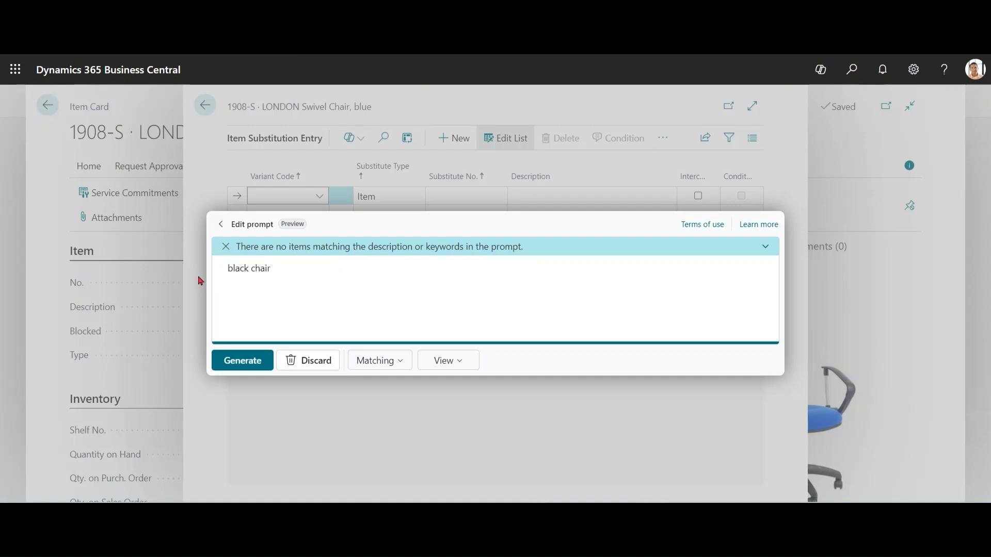
left_click(384, 371)
left_click(386, 371)
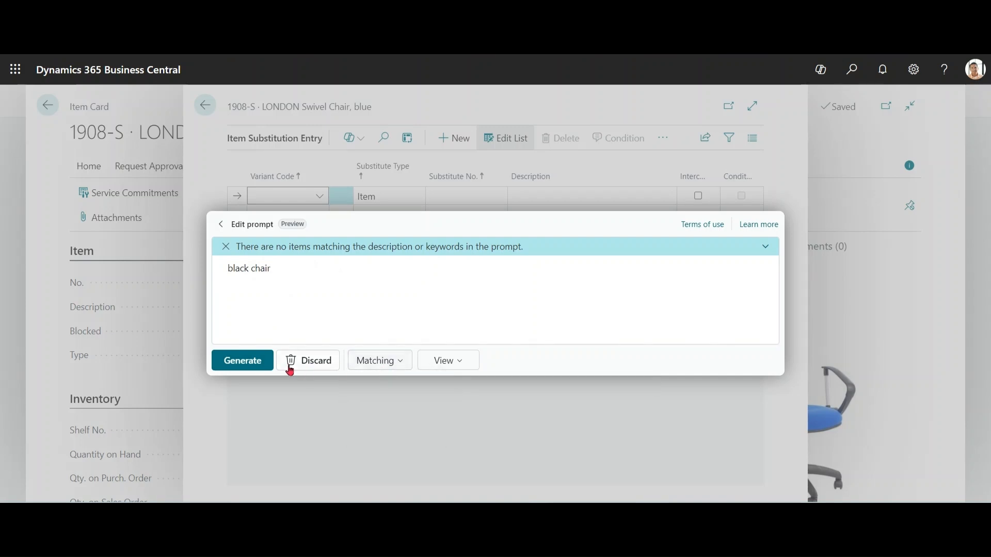
left_click(252, 362)
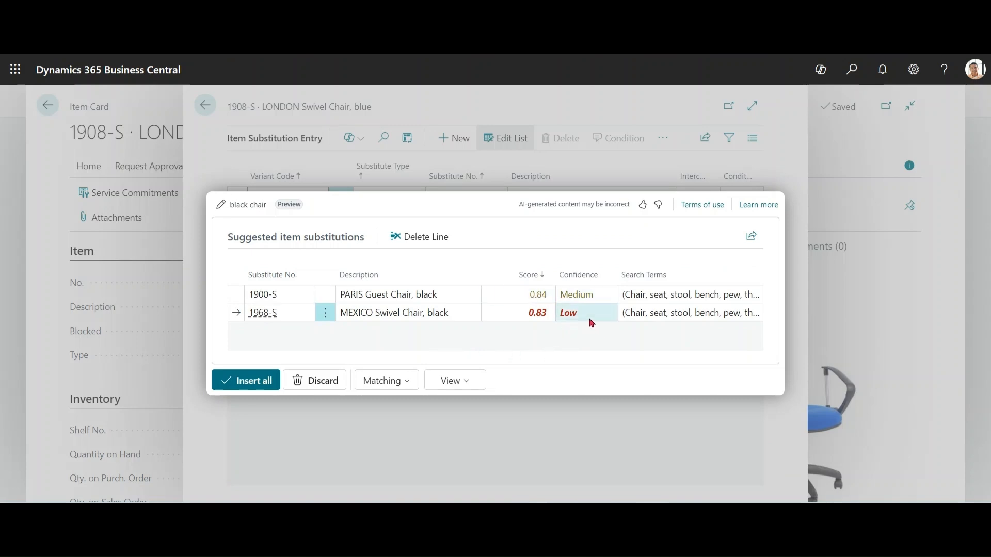
Step: Check the matching and view options, and insert all suggested black chair substitutions for the item
left_click(402, 382)
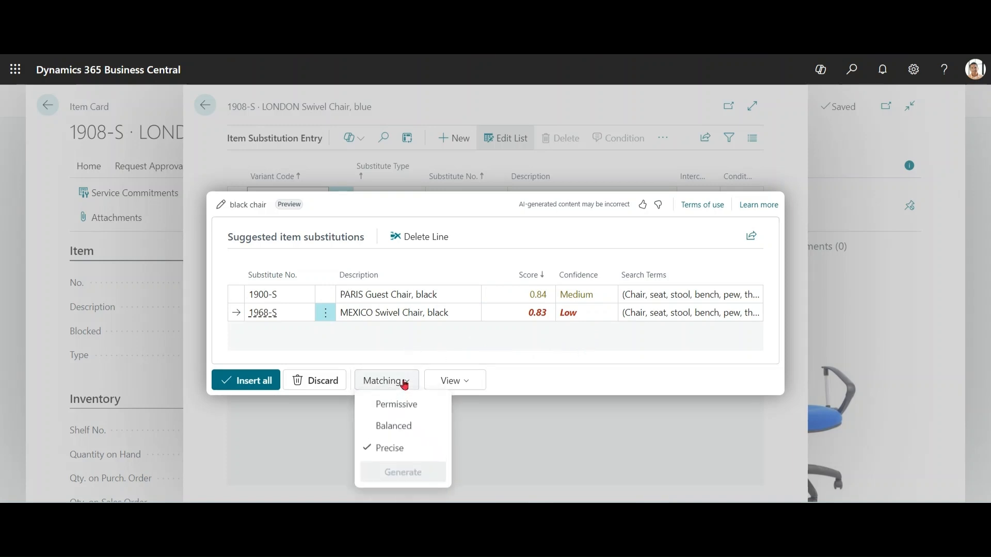
left_click(458, 349)
left_click(467, 386)
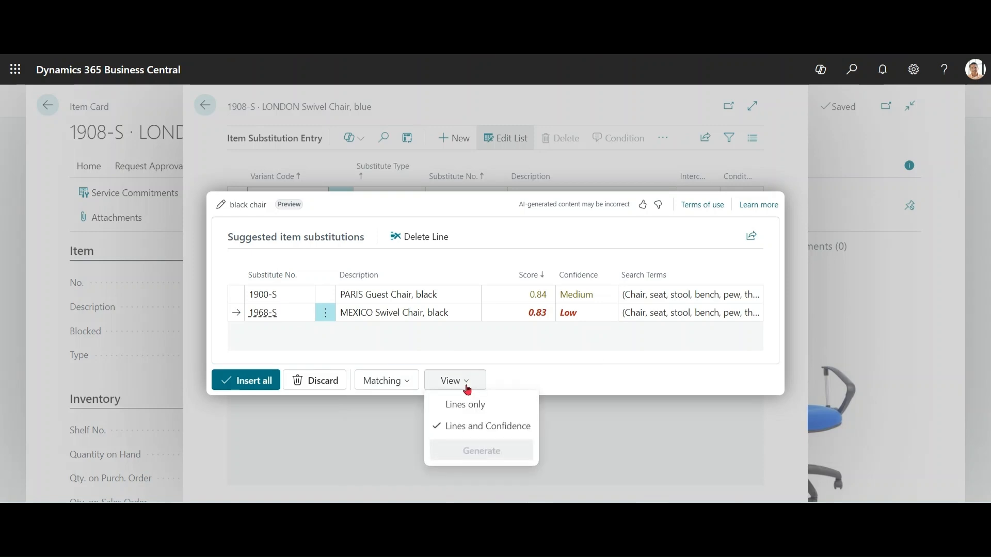
left_click(545, 357)
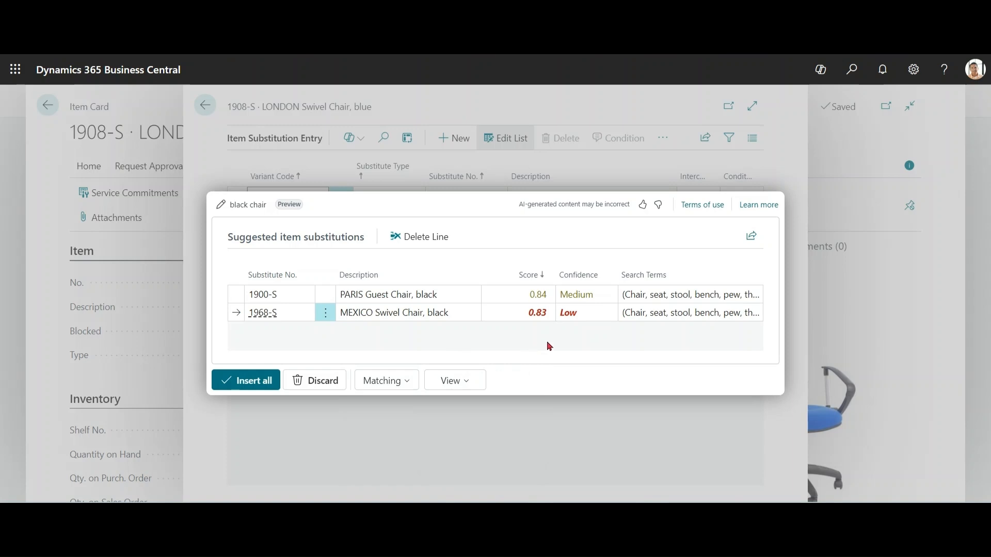
left_click(255, 384)
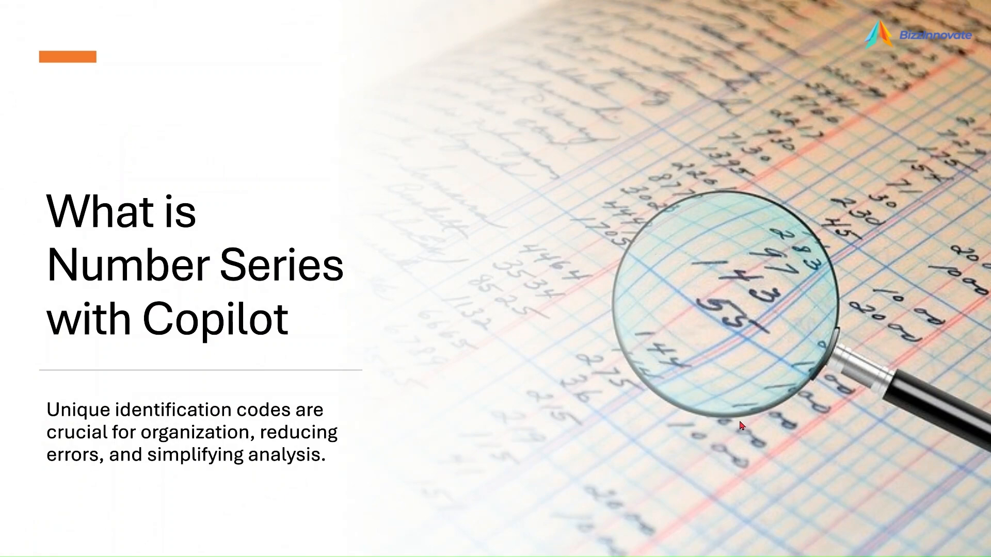
left_click(741, 426)
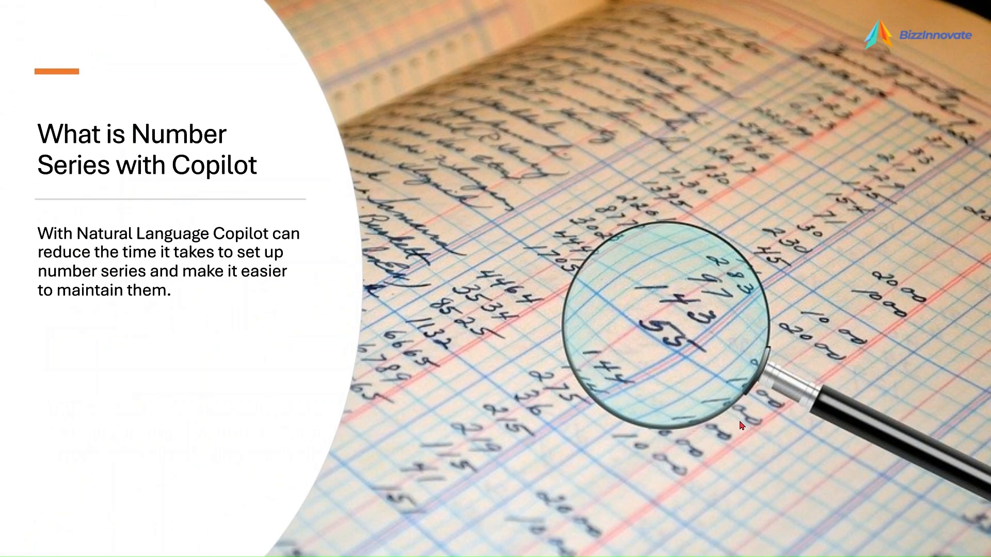
left_click(742, 426)
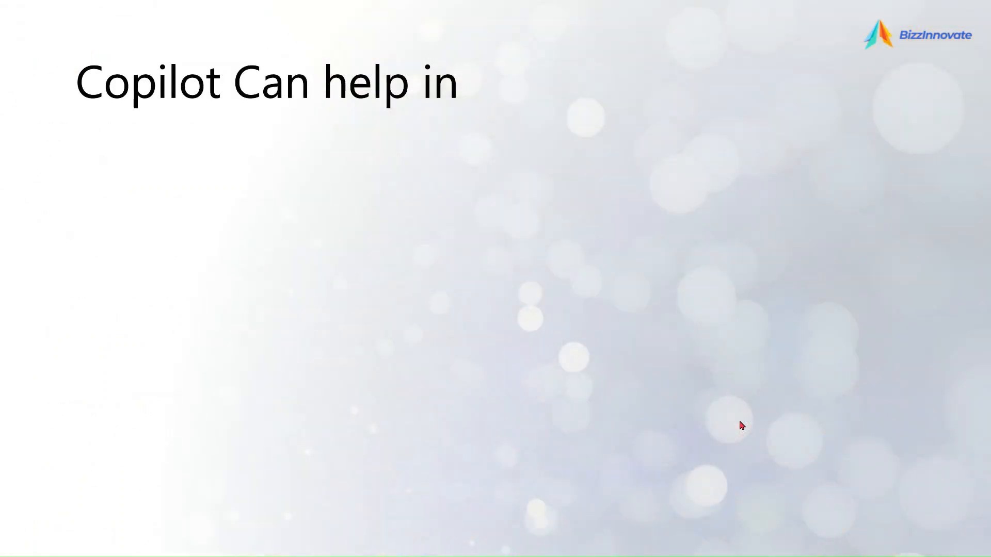
left_click(742, 426)
left_click(741, 426)
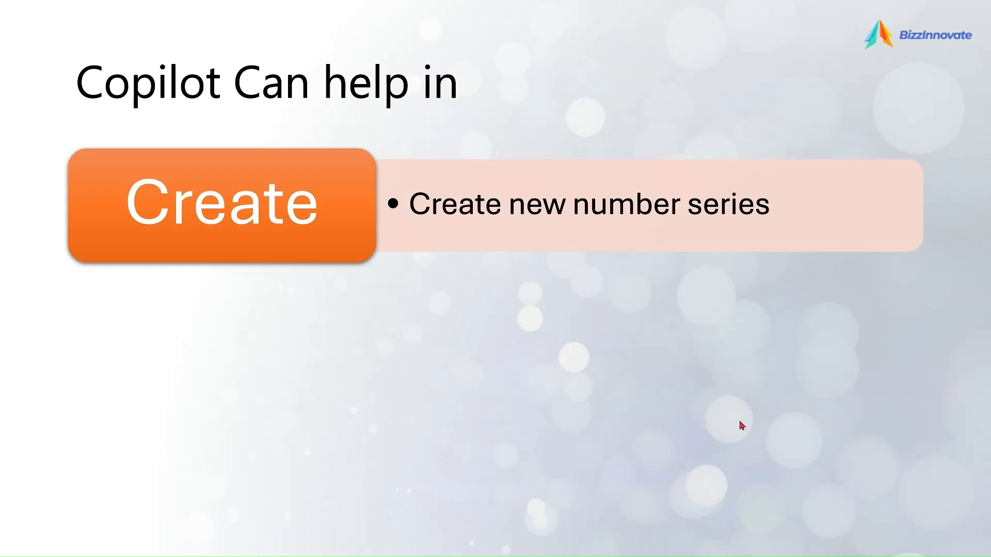
left_click(742, 426)
left_click(741, 426)
left_click(741, 425)
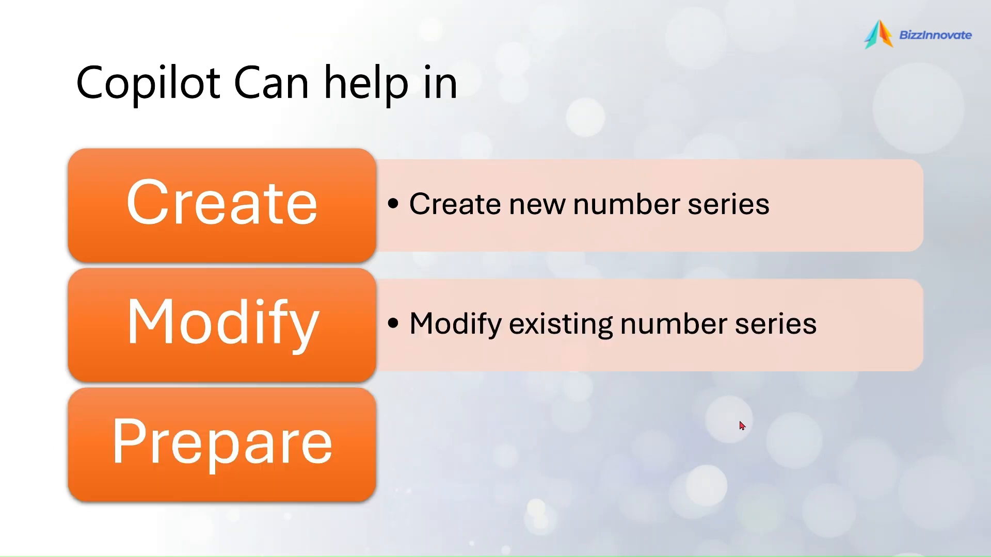
left_click(742, 426)
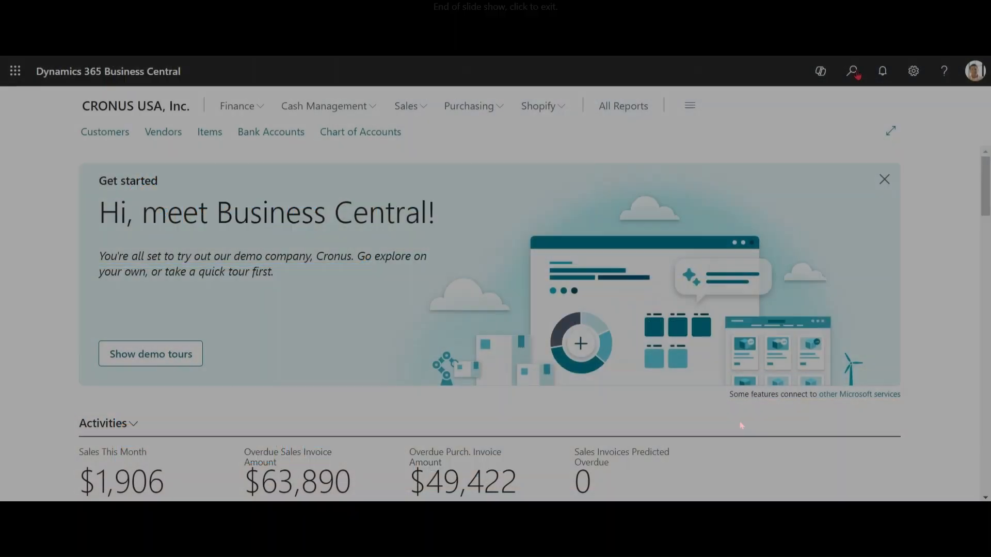
Step: Search for "payable setup", review the Number Series section of Purchases & Payables Setup, and close the page
key("alt+q")
type("p")
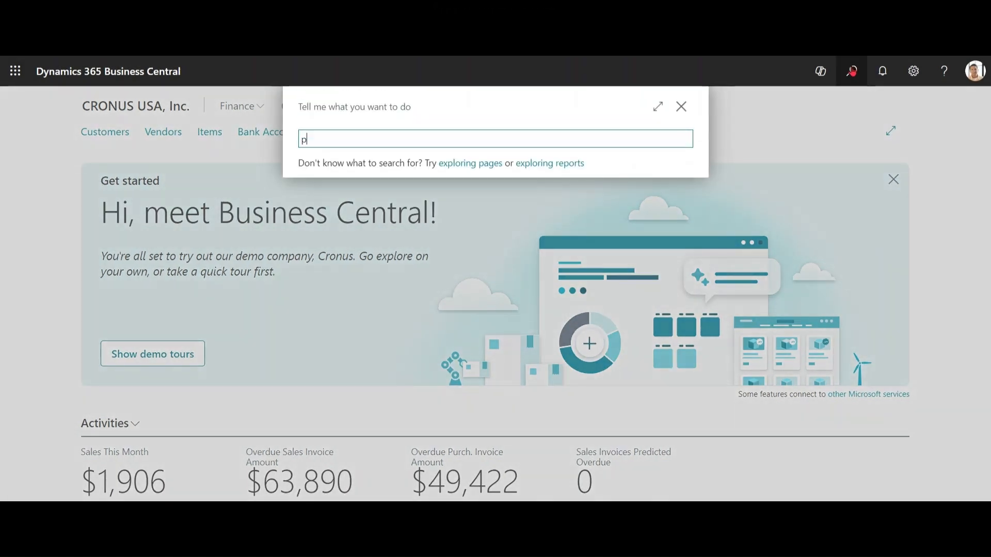
type("ayable setup")
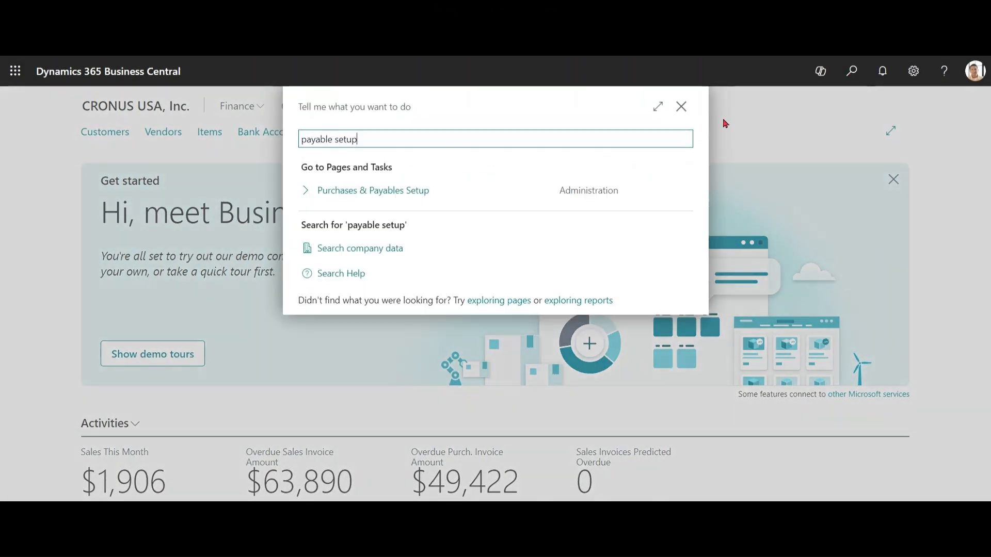
left_click(420, 200)
left_click_drag(757, 232, 757, 325)
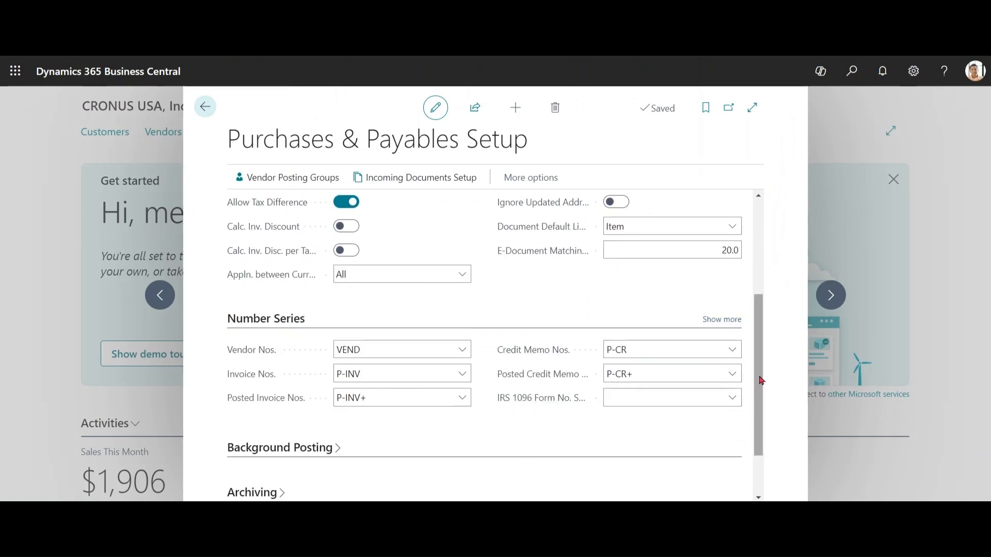
left_click_drag(760, 387, 760, 289)
left_click(205, 106)
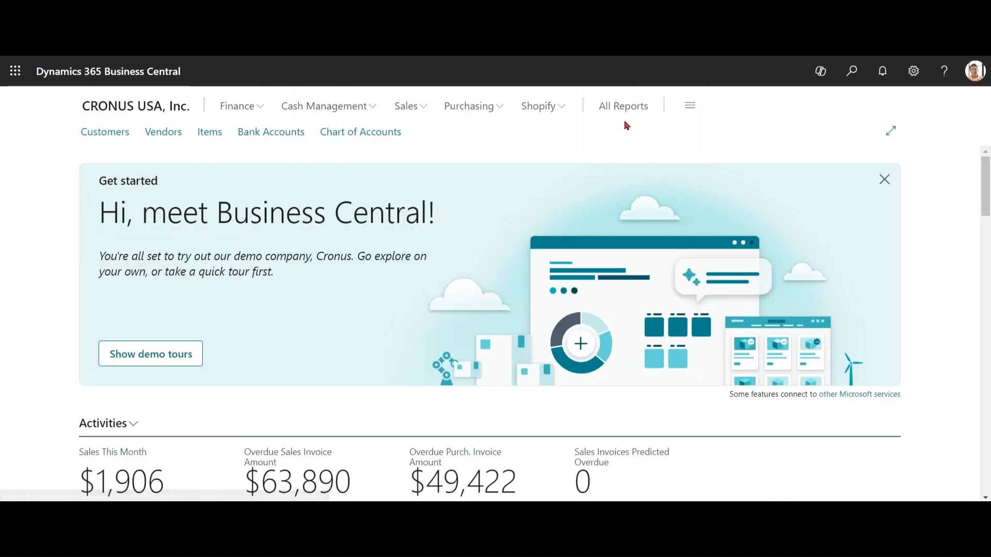
Step: Search for "no. series" and open the No. Series page
left_click(852, 70)
type("no. series")
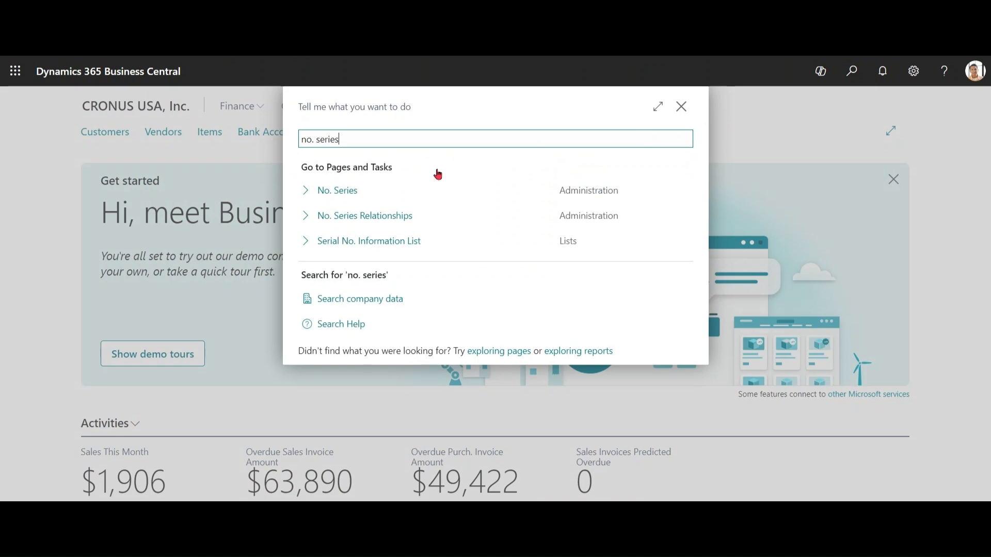
key("Return")
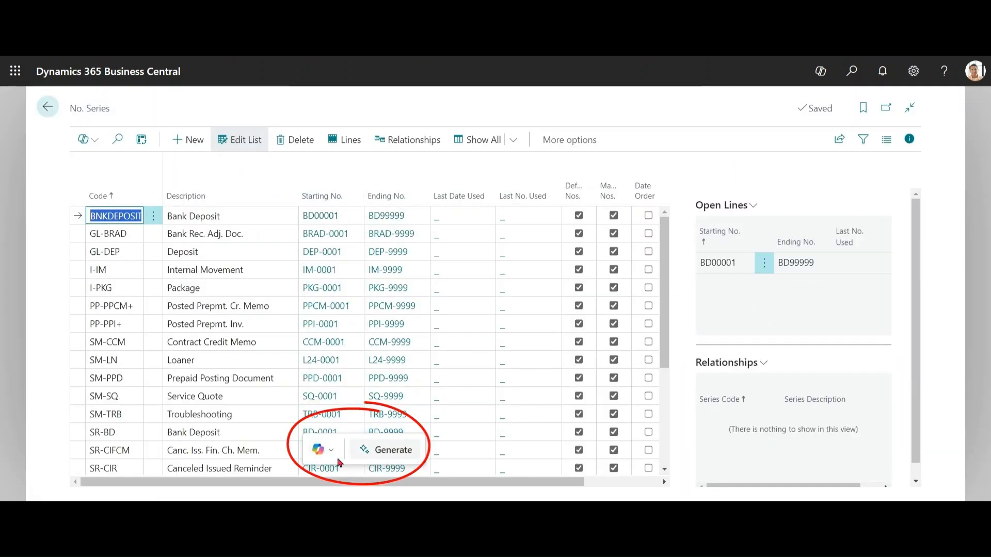
Step: Generate a number series with the prompt "Create number series for IRS 1096 make sure it include current year and series code should start with IR"
left_click(396, 456)
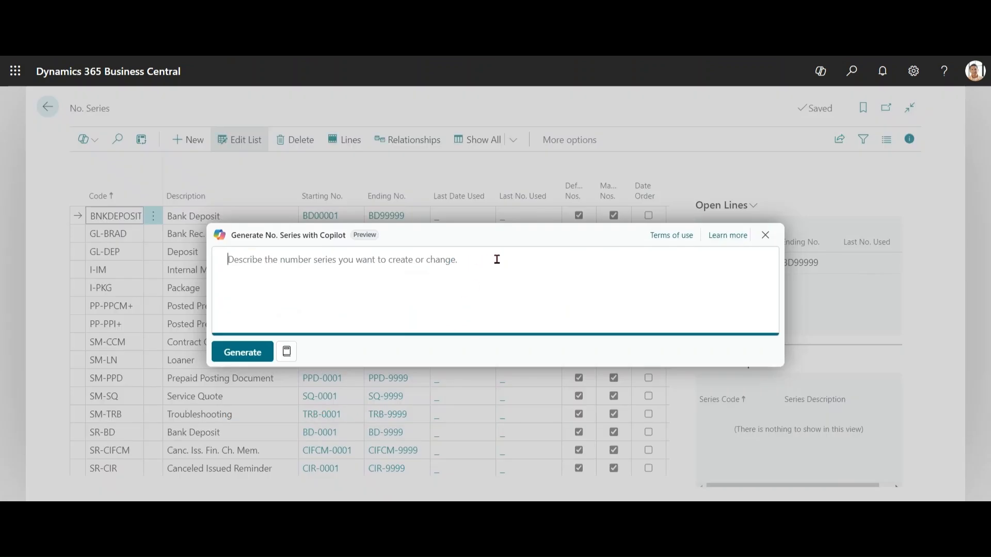
left_click(287, 352)
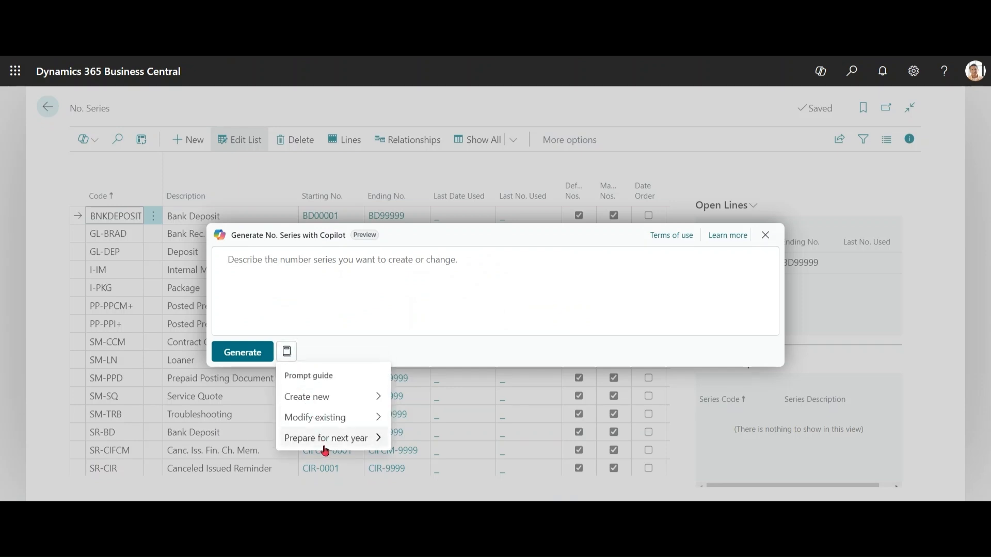
left_click(326, 402)
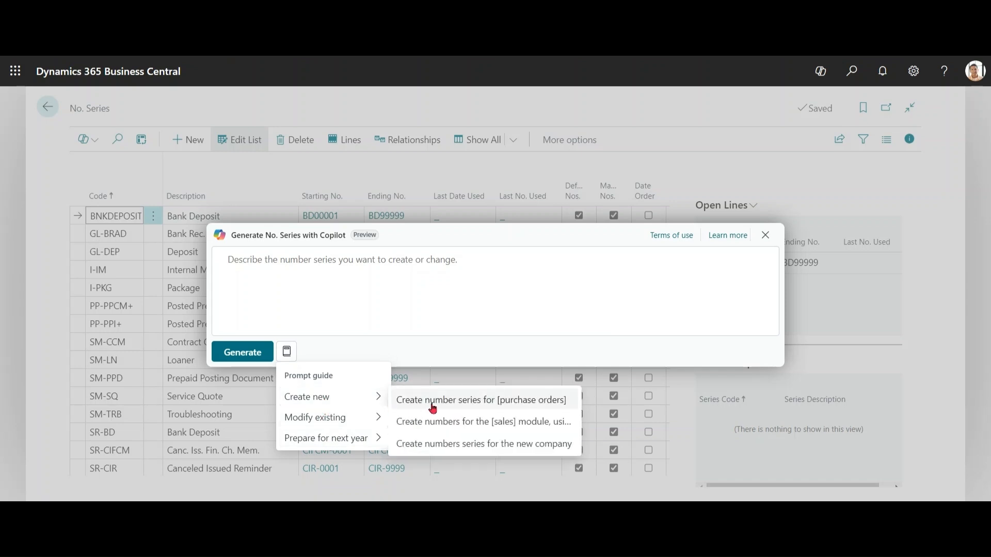
left_click(473, 405)
type("IR")
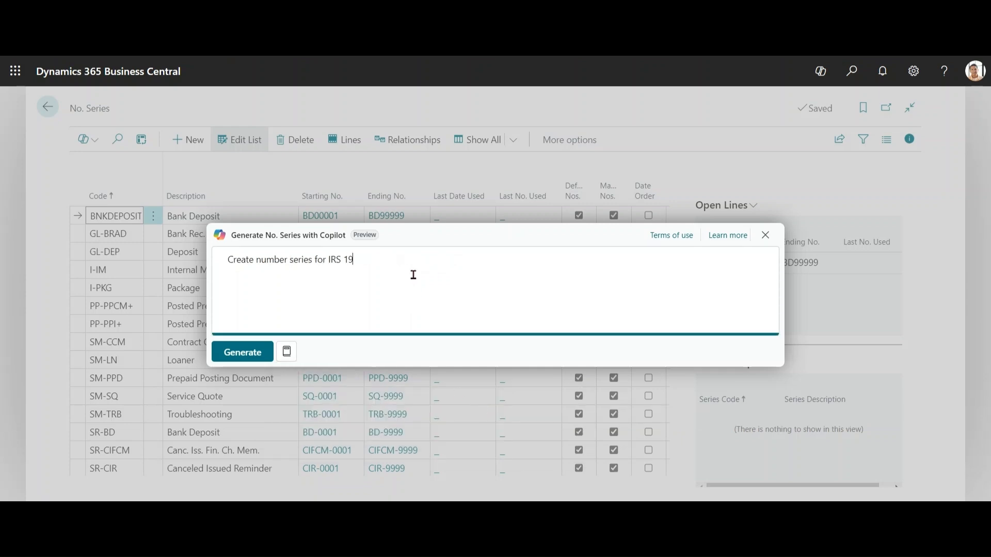
type("S 1096 make sure it include current year and series code sho")
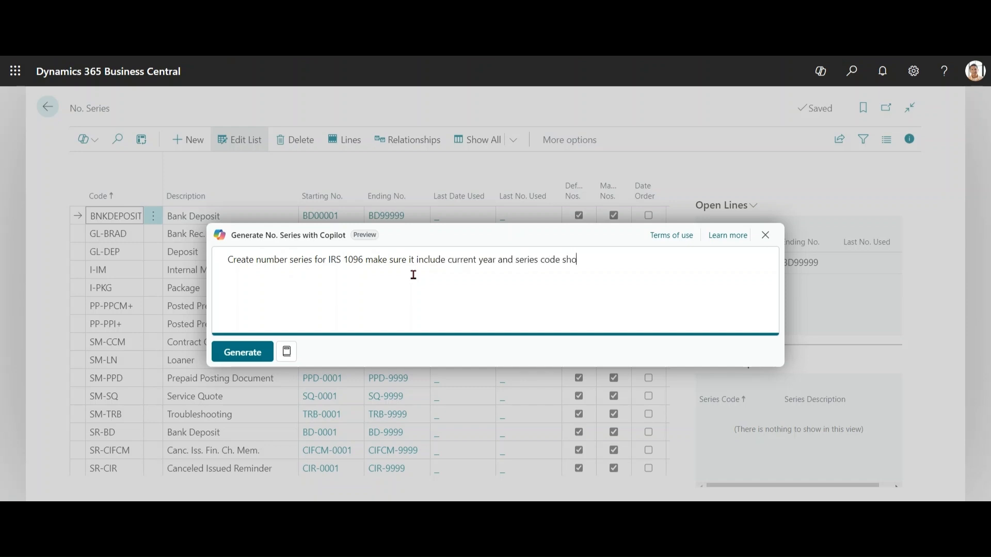
type("uld start with IR")
left_click(245, 354)
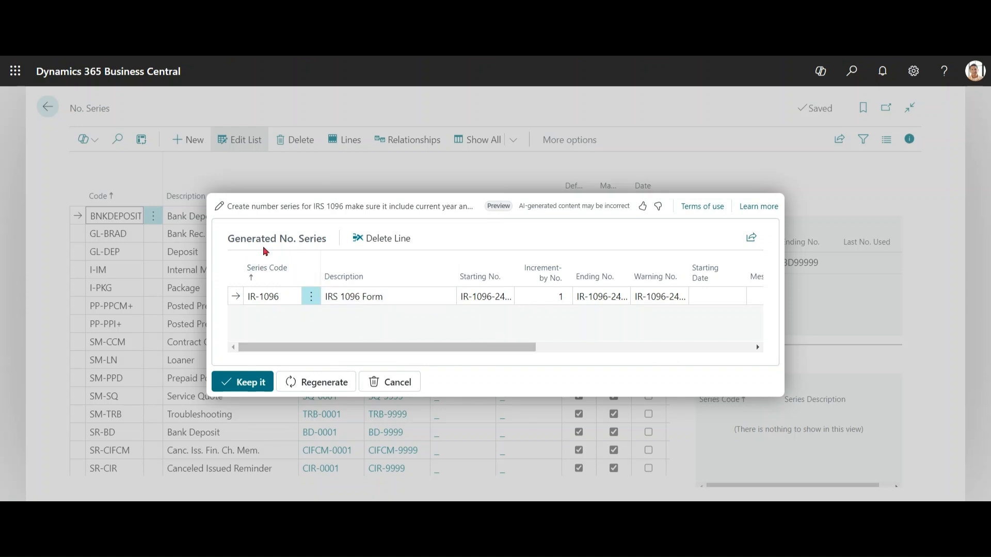
Step: Review the prompt behind the proposed IRS 1096 Form series, return to the proposal, and keep the generated line
left_click(219, 207)
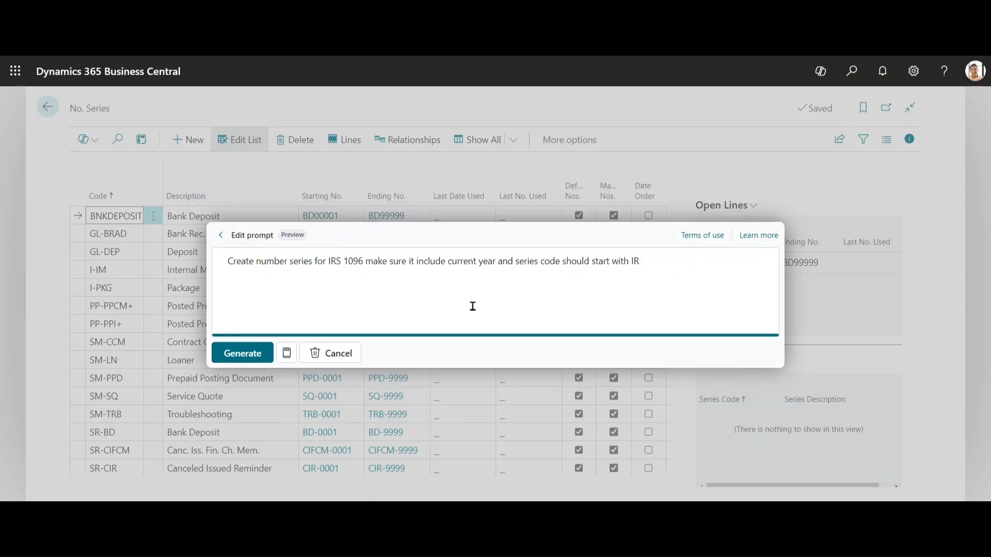
left_click(222, 236)
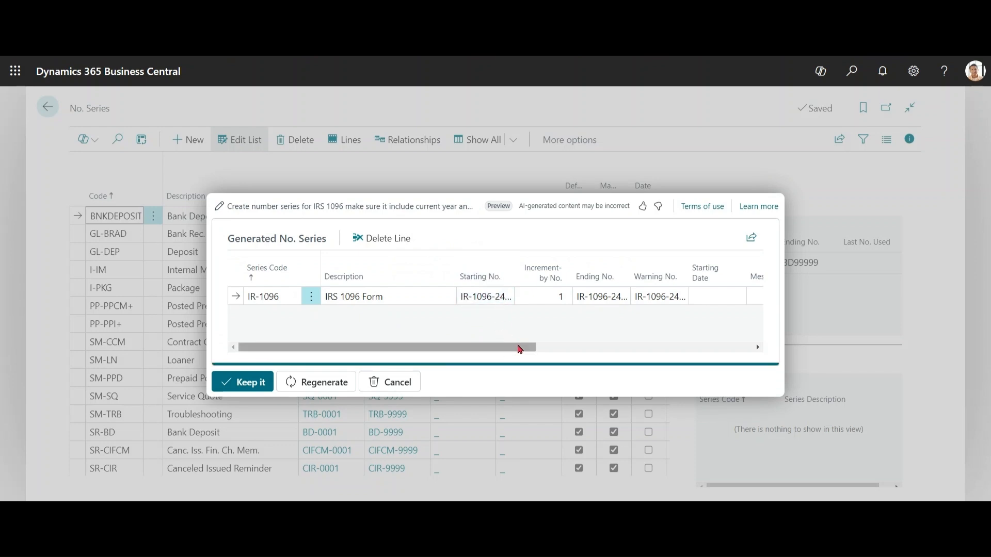
left_click_drag(520, 347, 347, 360)
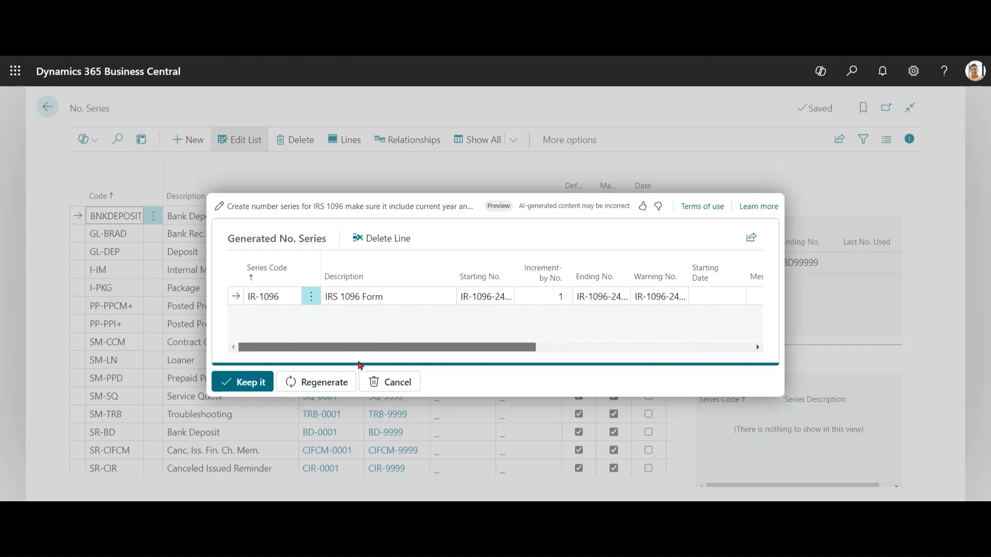
left_click(245, 393)
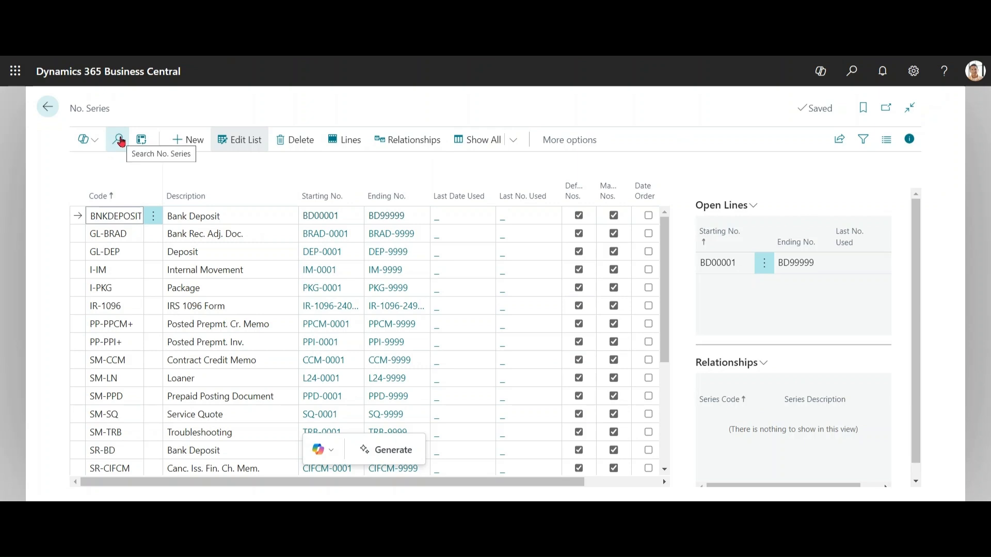
Step: Search the number series list for "ir" and select the IRS 1096 Form description
left_click(117, 139)
type("ir")
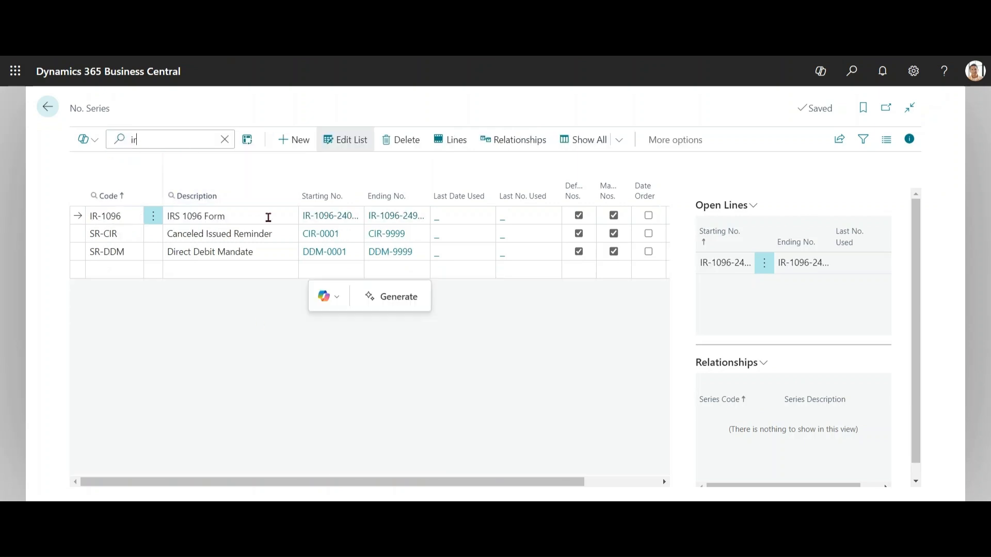
left_click(268, 216)
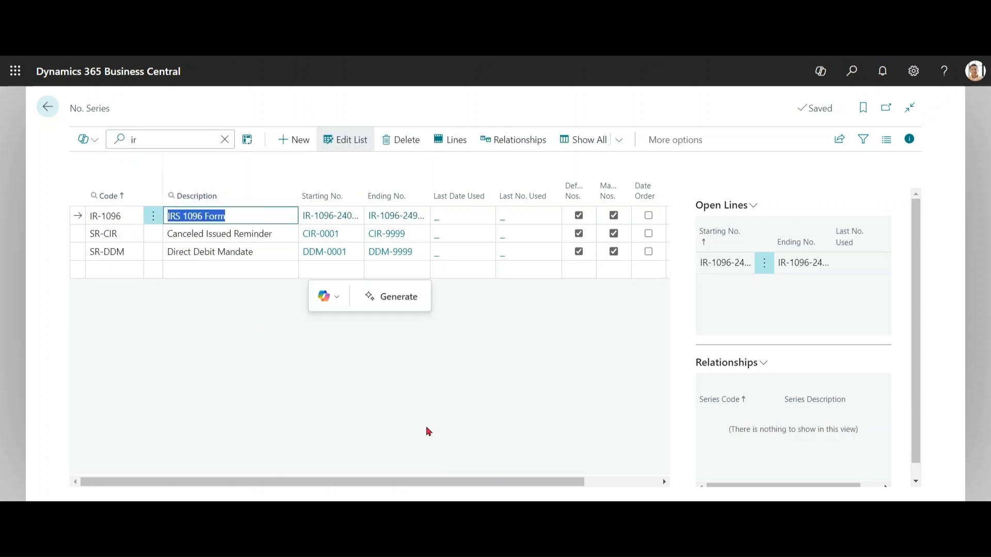
Step: Use the next-year prompt template to generate a proposal from "Set up number series for IRS for the next year"
left_click(385, 296)
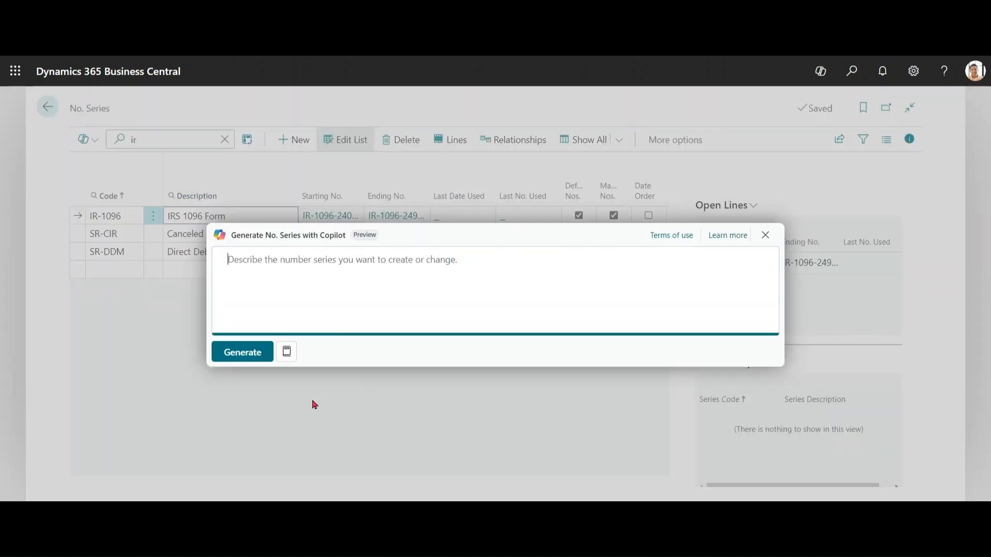
left_click(287, 352)
mouse_move(328, 440)
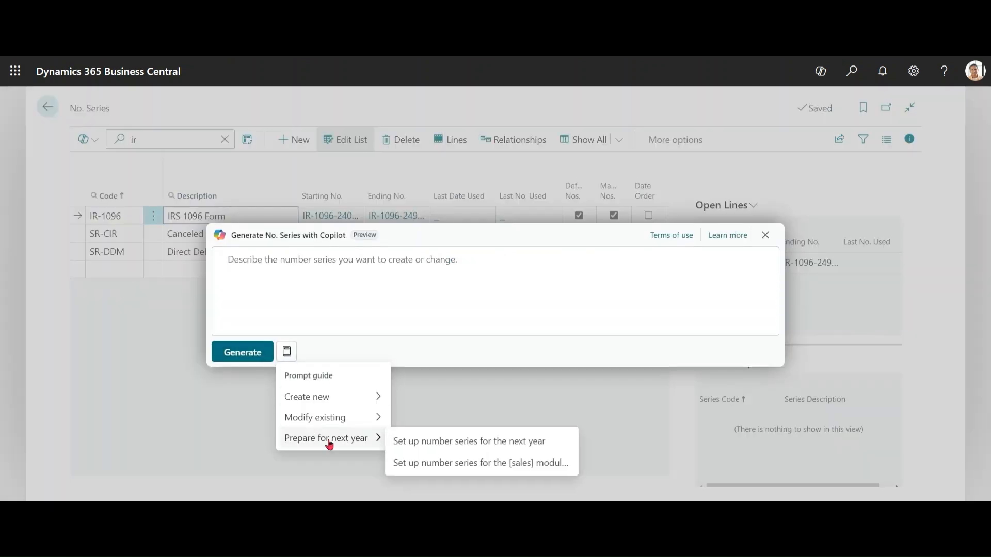
left_click(473, 462)
left_click_drag(328, 259, 427, 262)
type("IRS  for the next year")
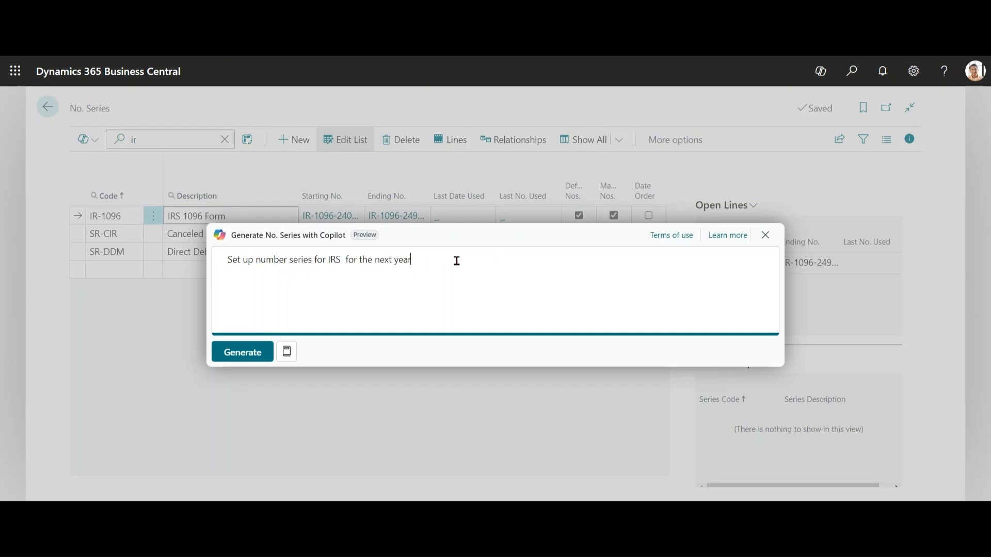
left_click(243, 352)
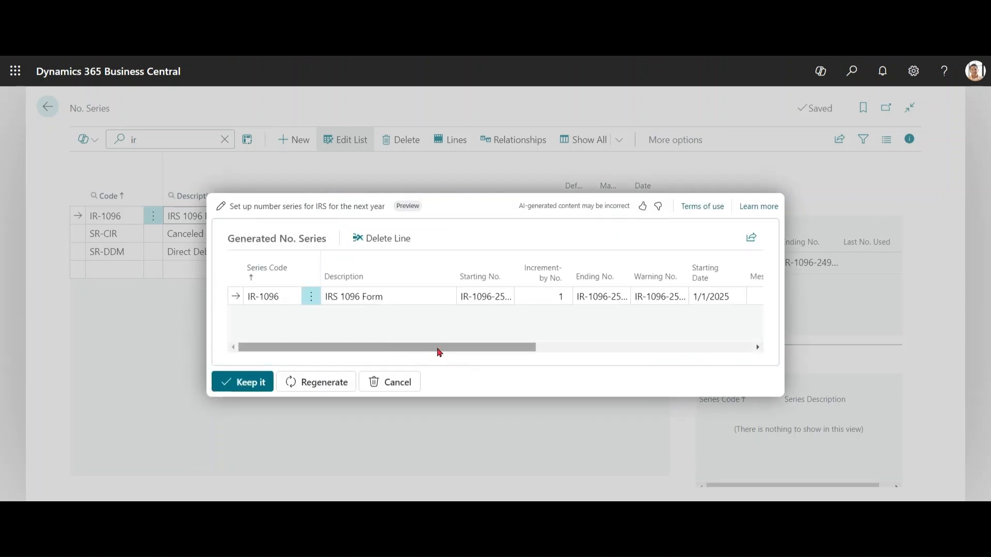
Step: Check the number, starting date and setup table columns of the proposed next-year IR-1096 line, and keep it
left_click_drag(437, 349, 489, 361)
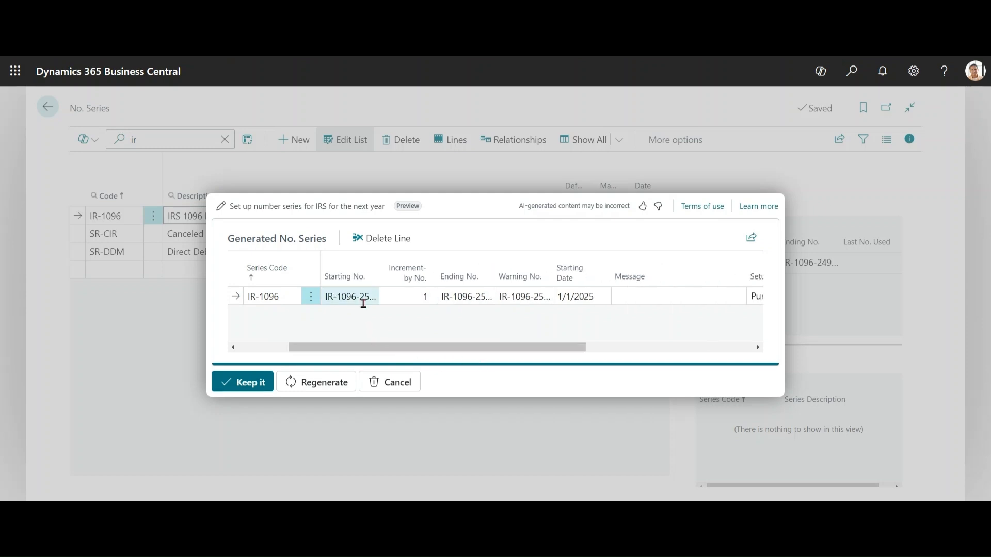
left_click_drag(440, 349, 504, 349)
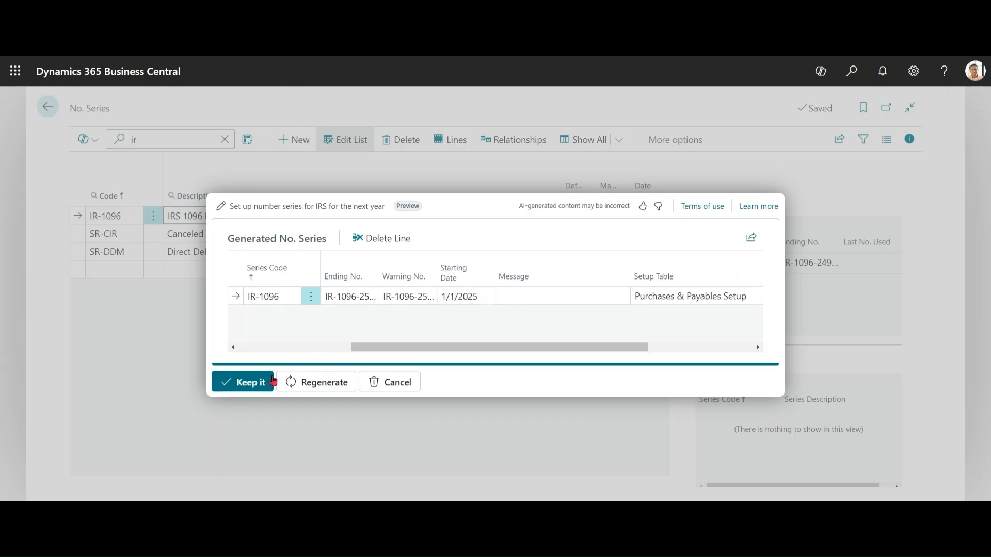
left_click(253, 390)
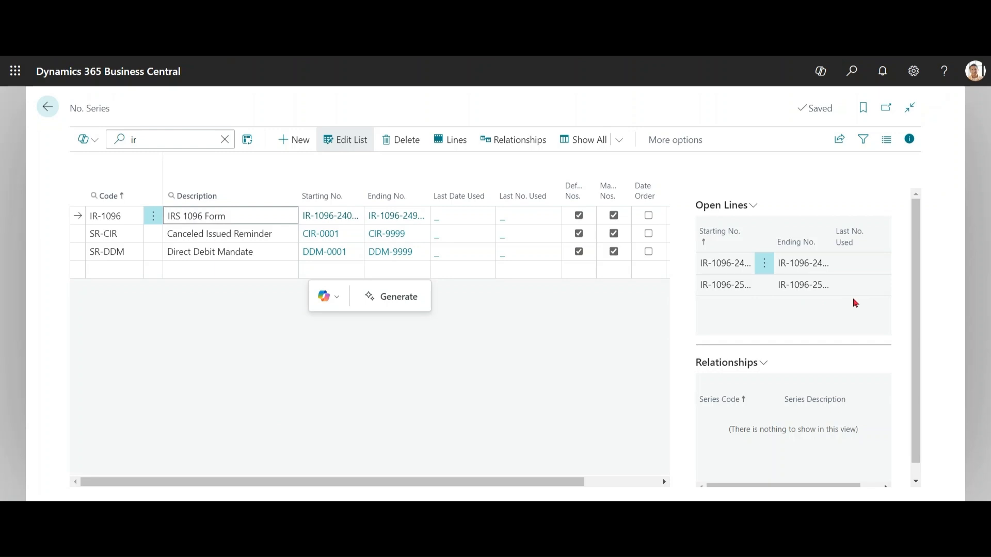
Step: Clear the list search, select the GL-DEP series, and generate a modification with the prompt "Change the Deposit number to DPN"
left_click(225, 140)
left_click(231, 251)
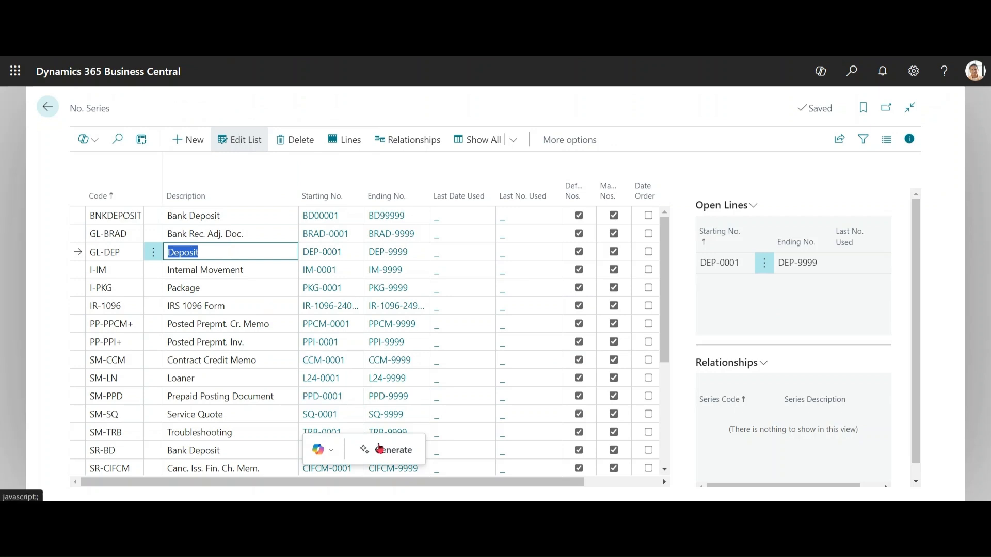
left_click(389, 457)
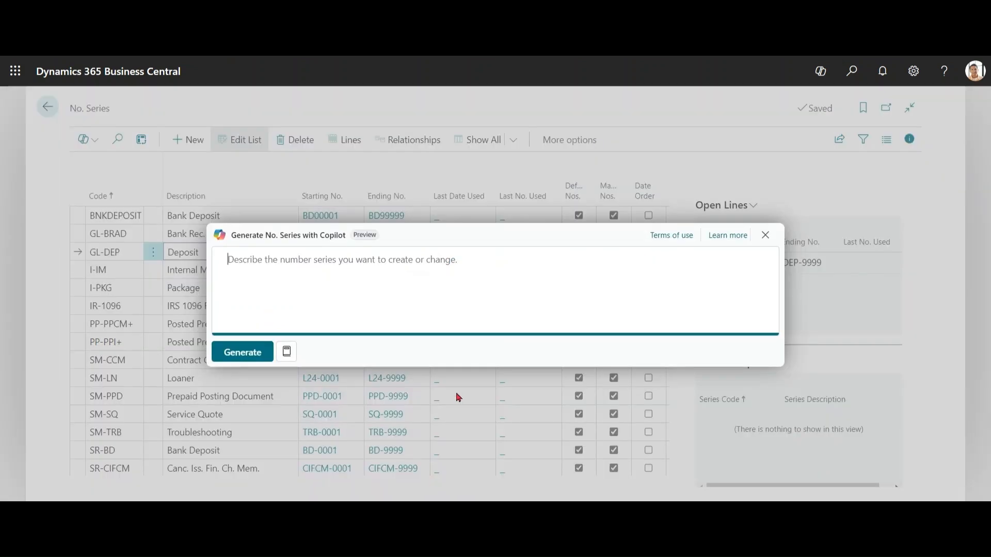
left_click(290, 355)
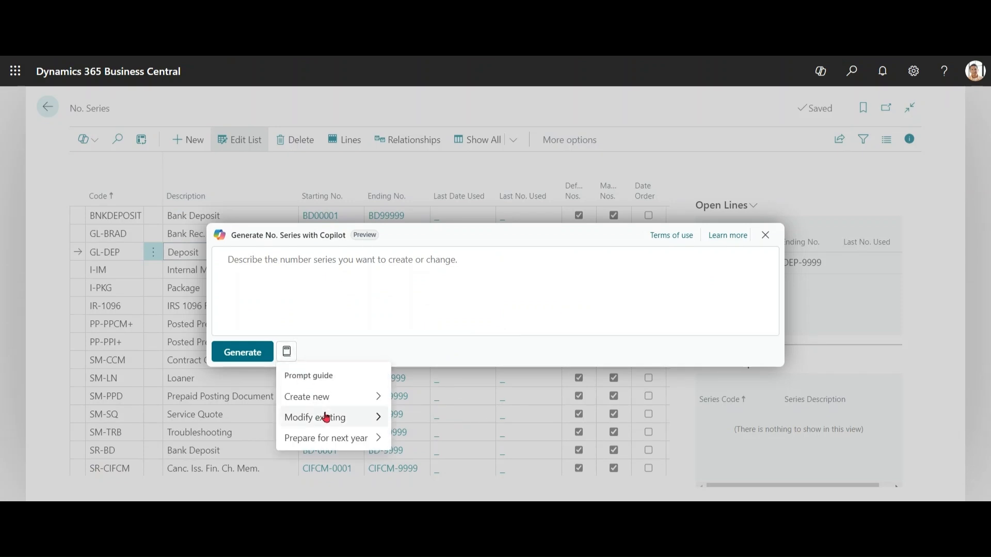
mouse_move(332, 416)
left_click(450, 423)
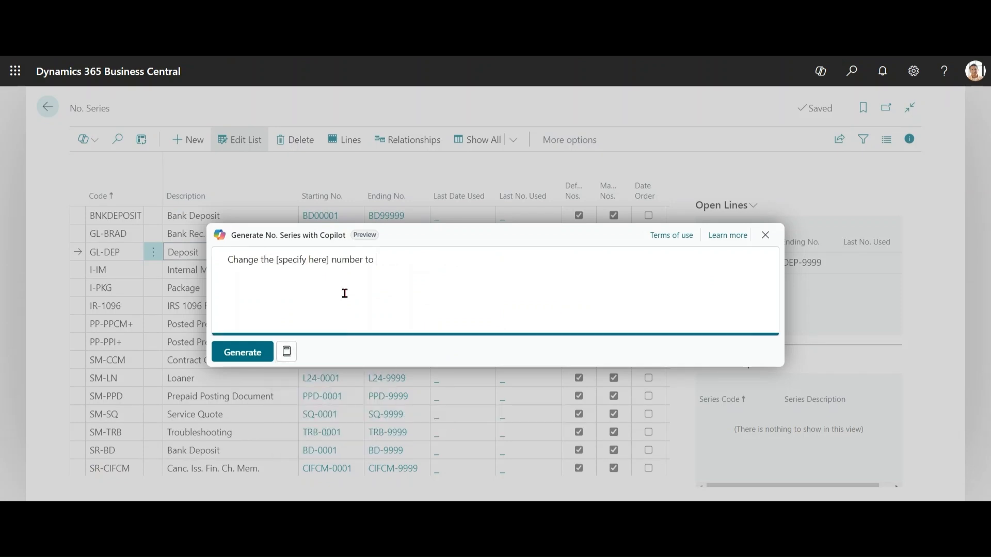
left_click_drag(277, 260, 333, 259)
type("Deposit")
left_click(369, 261)
type("DPN")
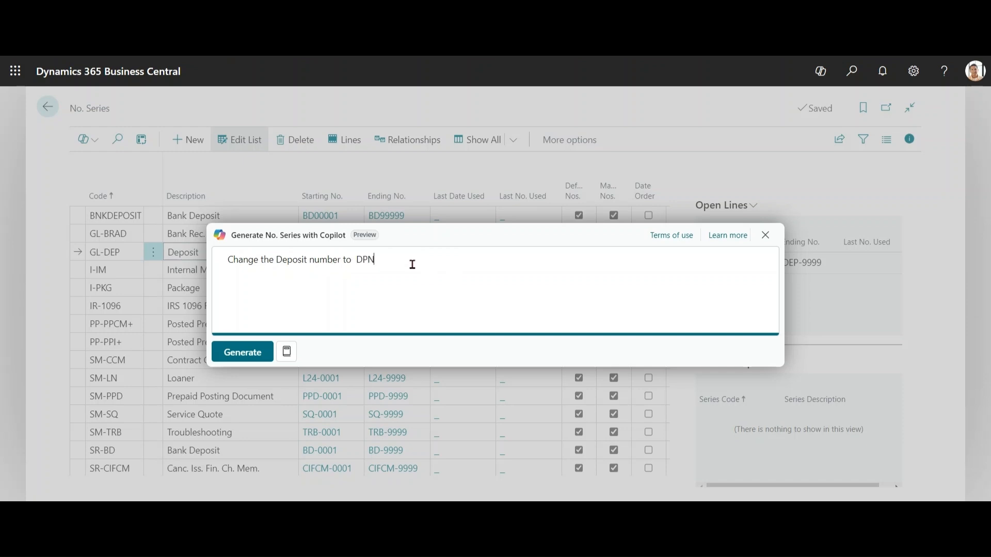
left_click(249, 349)
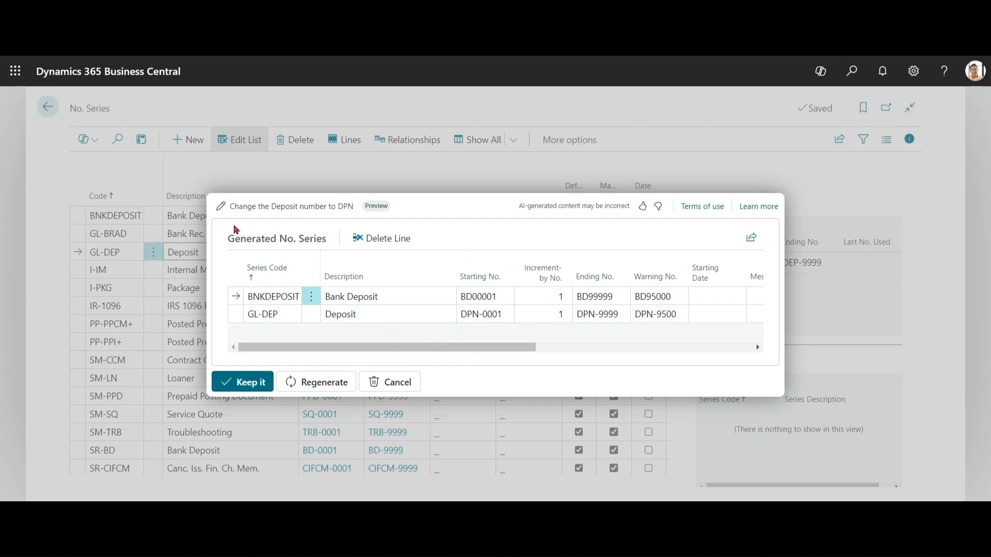
Step: Edit the prompt to "Change the ALL Deposit number to DPN", generate again, and keep the proposed deposit series
left_click(222, 206)
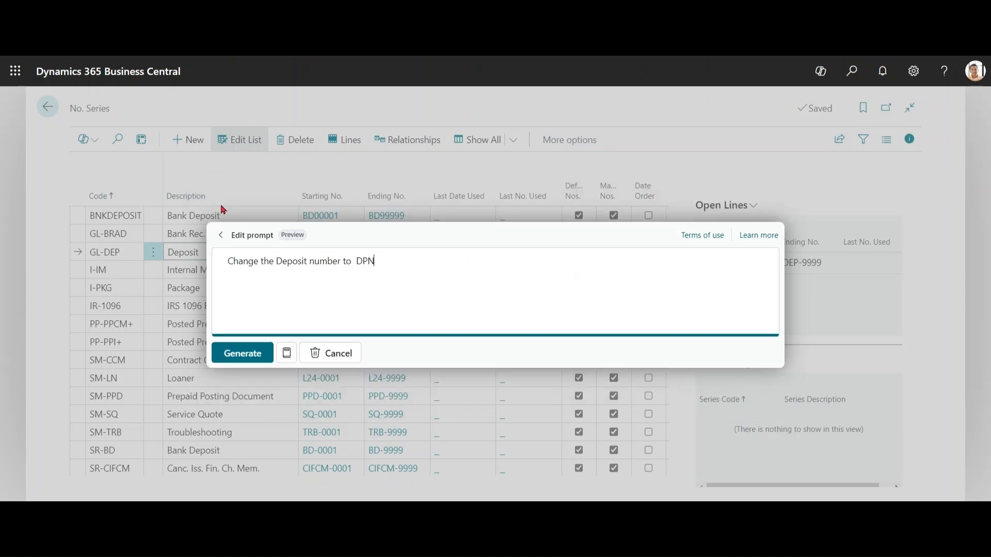
left_click(278, 262)
type("GL")
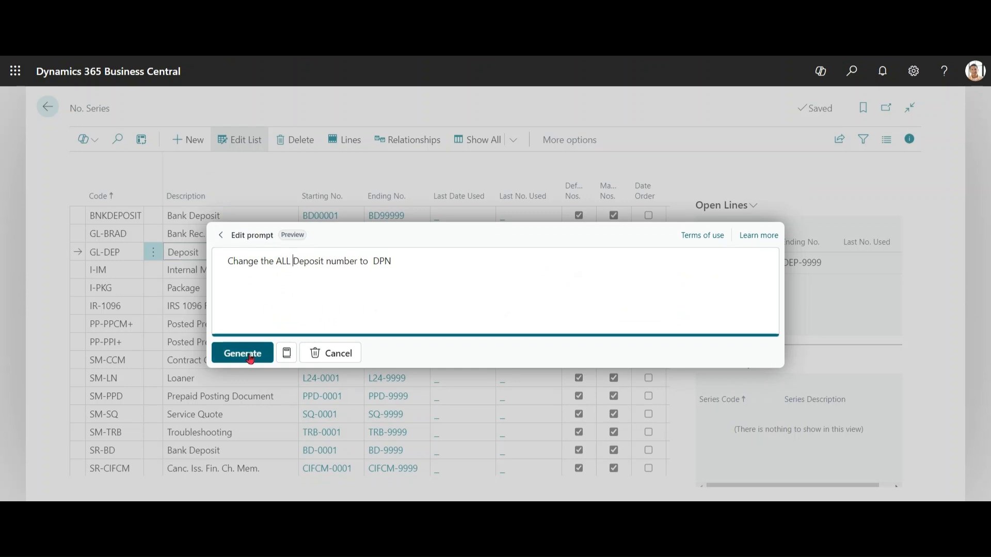
left_click(241, 353)
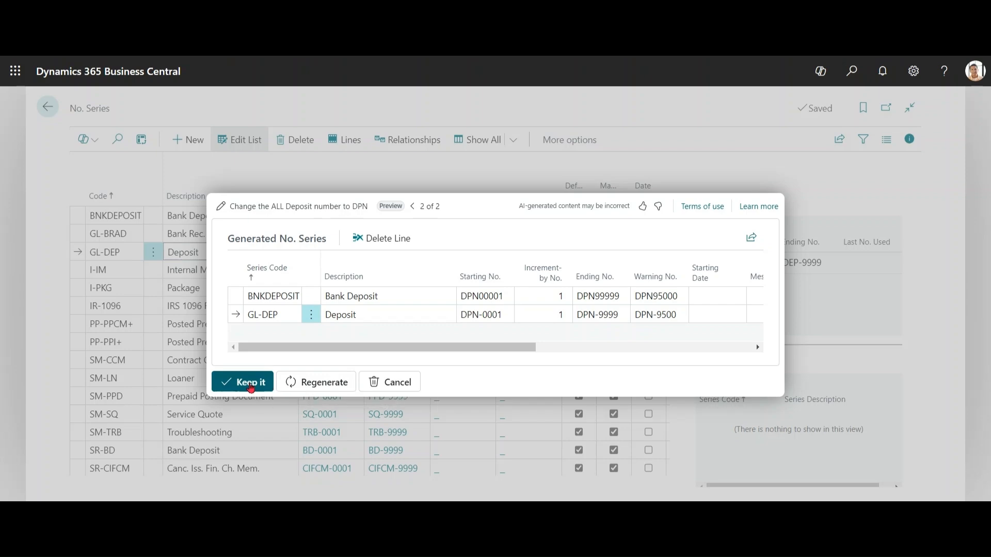
left_click(248, 383)
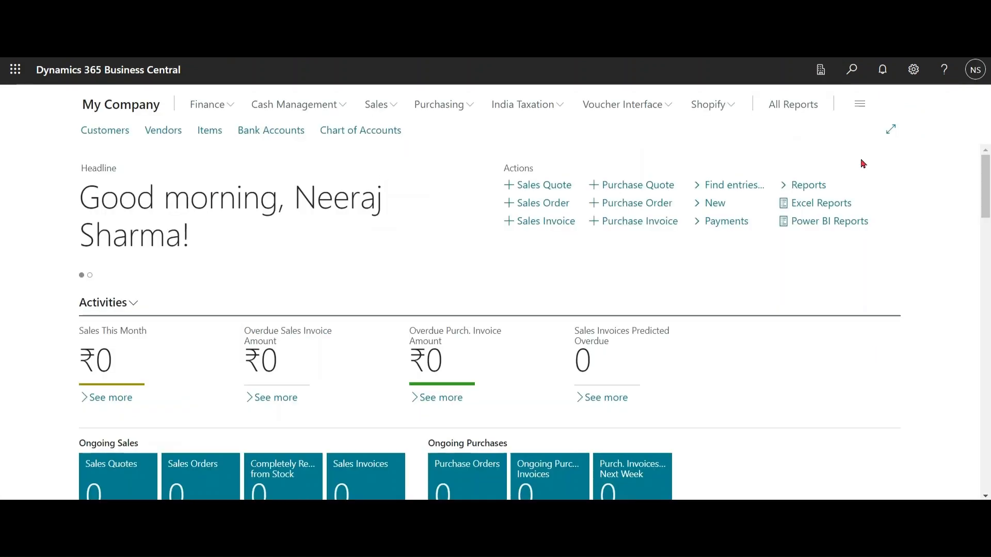
Step: In the My Company environment, search for "series" and open the No. Series page
left_click(852, 72)
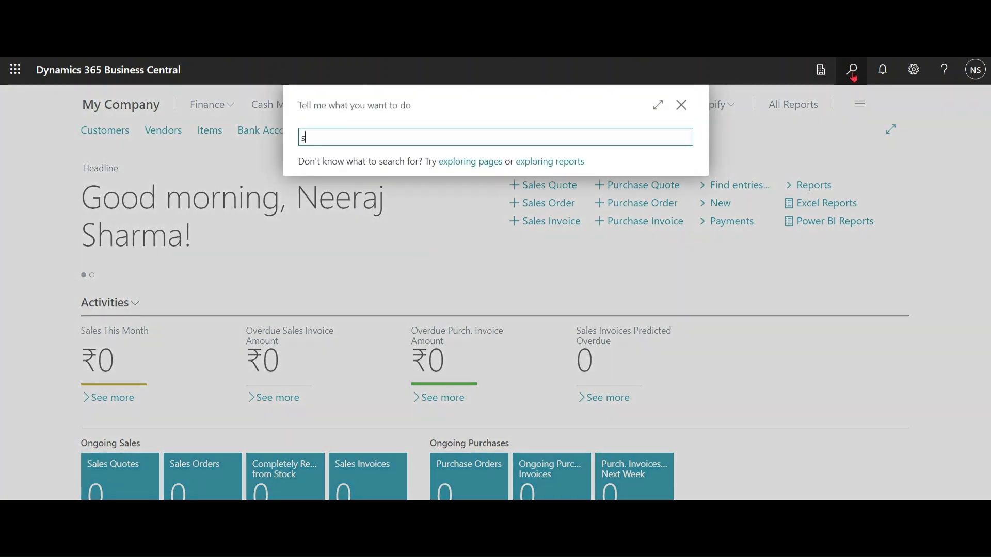
type("series")
left_click(358, 194)
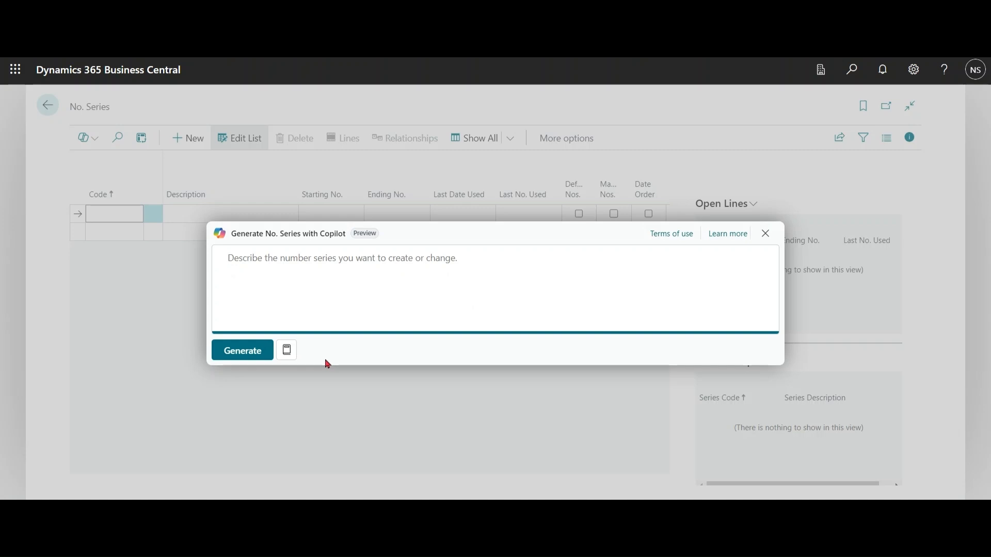
Step: Generate a full set of number series from the prompt template "Create numbers series for the new company"
left_click(287, 350)
mouse_move(316, 403)
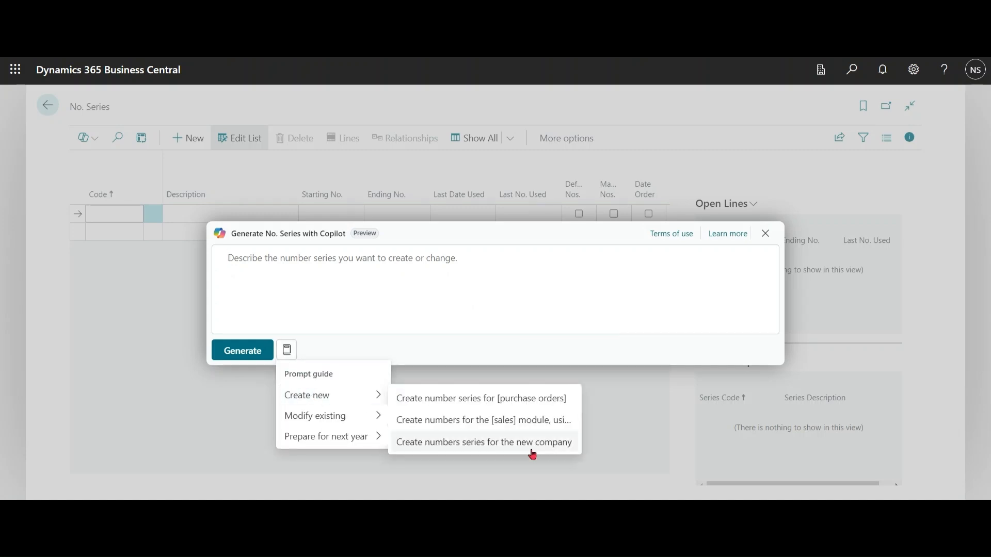
left_click(533, 452)
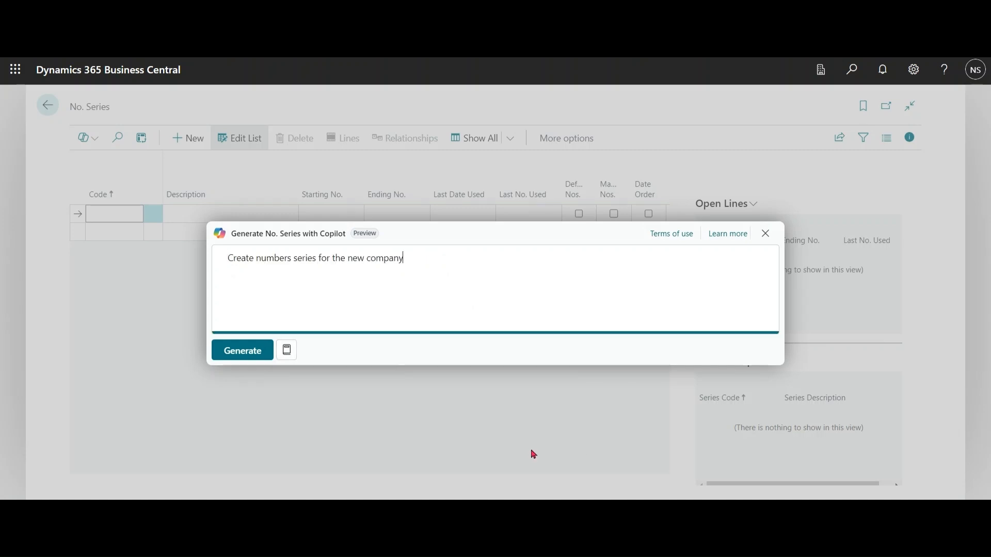
left_click(248, 350)
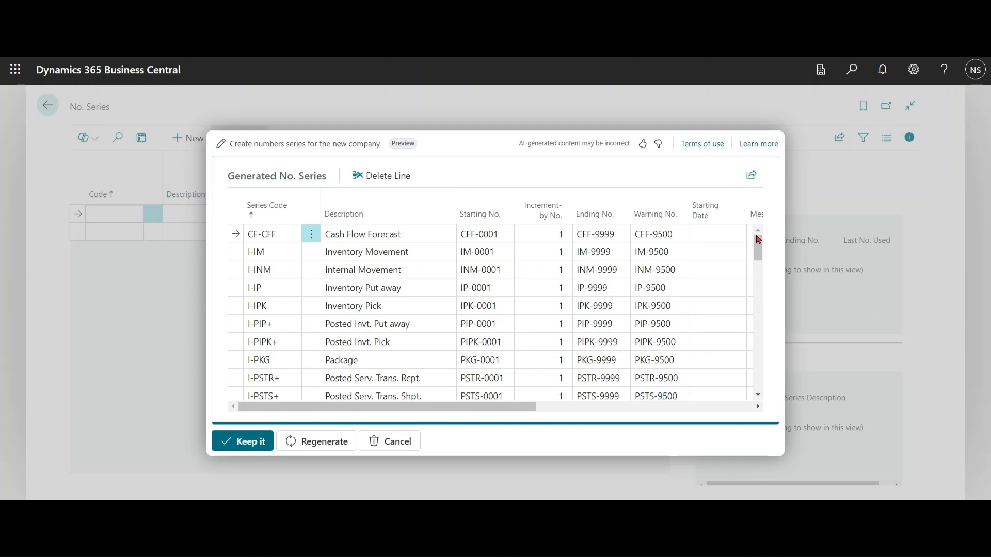
Step: Look over the generated number series proposals and keep the full set, adding them to the new company's number series list
mouse_move(759, 246)
left_mouse_down()
mouse_move(761, 376)
mouse_move(755, 232)
left_mouse_up()
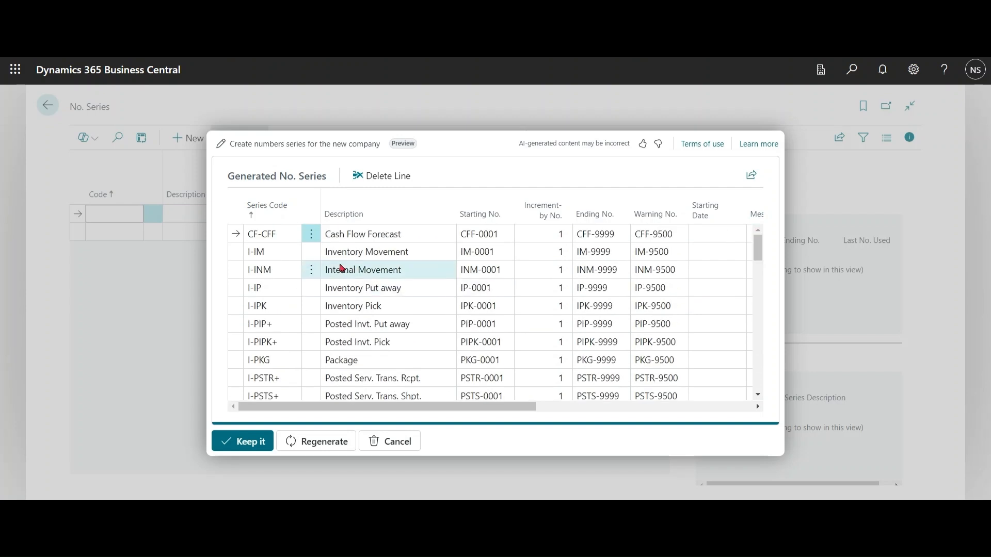
left_click(311, 235)
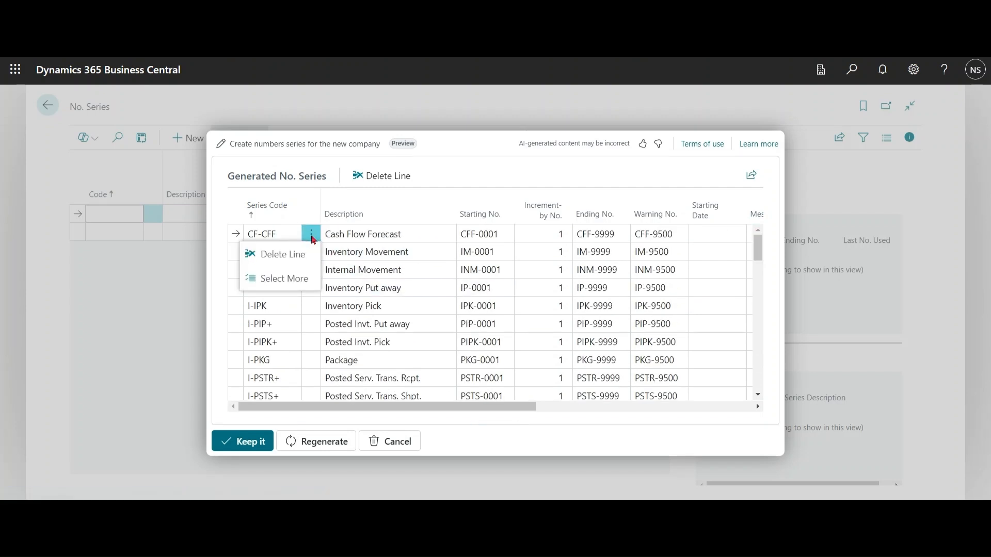
left_click(448, 201)
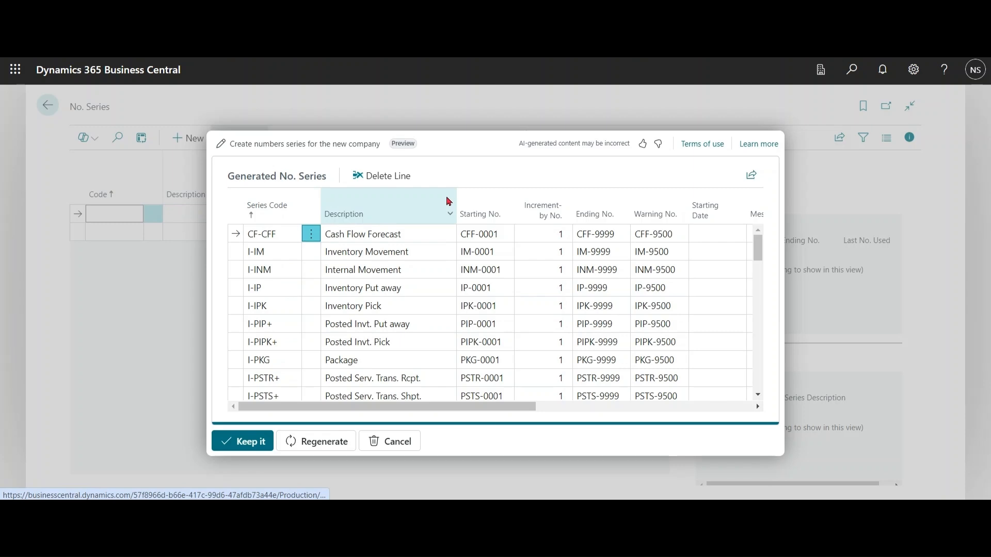
left_click(507, 311)
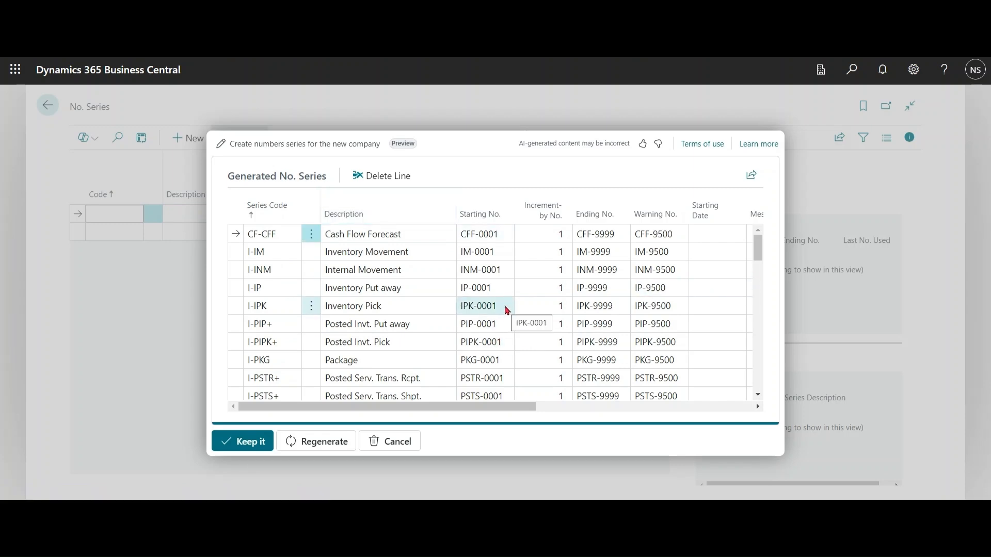
left_click(246, 445)
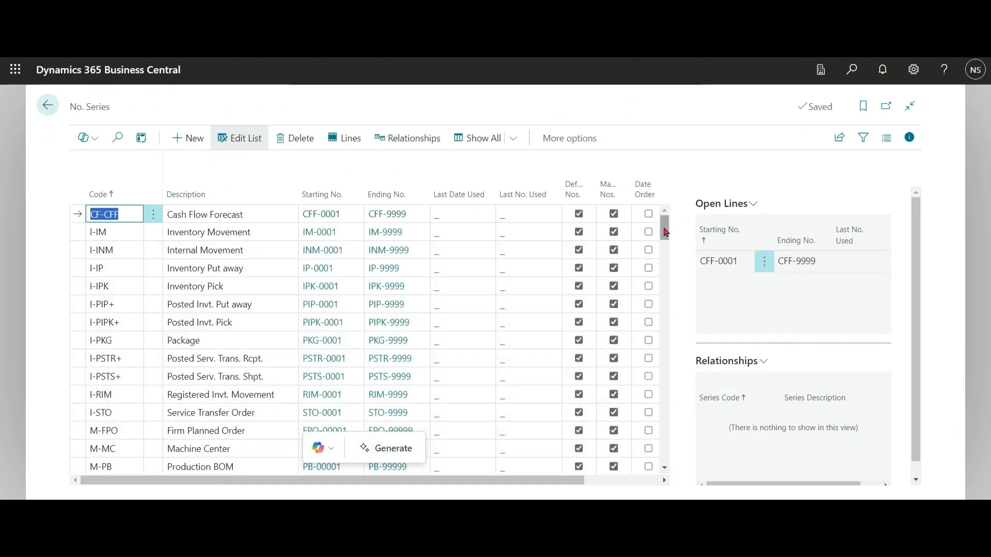
left_click_drag(665, 232, 722, 177)
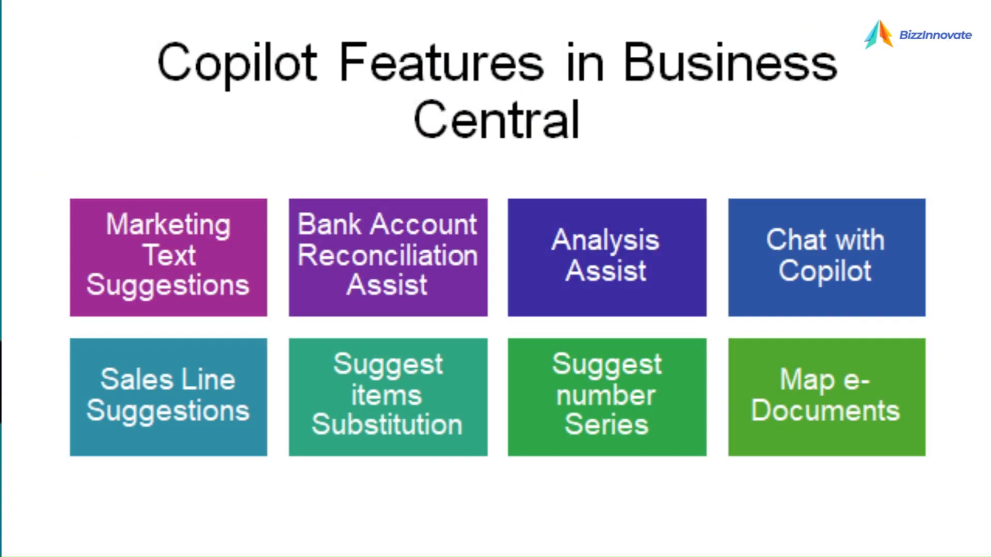
left_click_drag(782, 459, 735, 374)
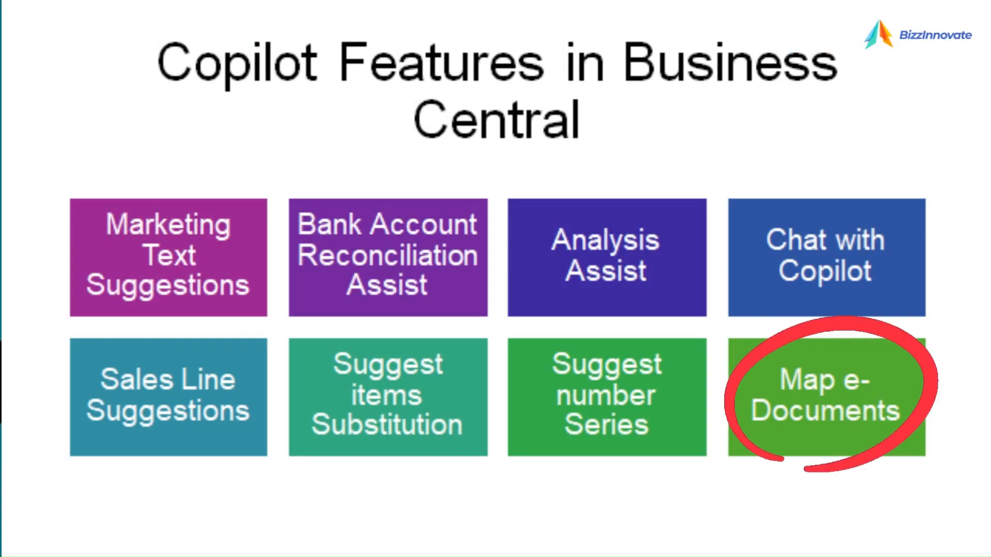